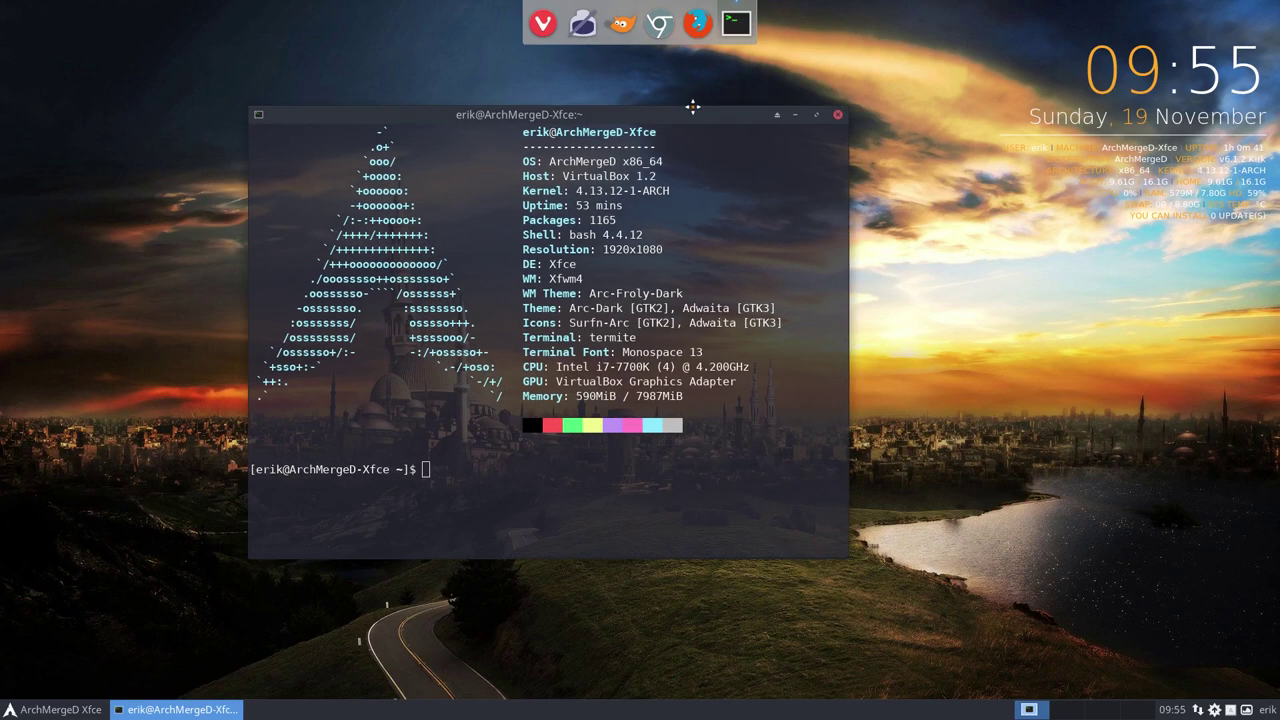
Close the system-info terminal, then reposition Pamac and scroll its installed-package list.
click(843, 114)
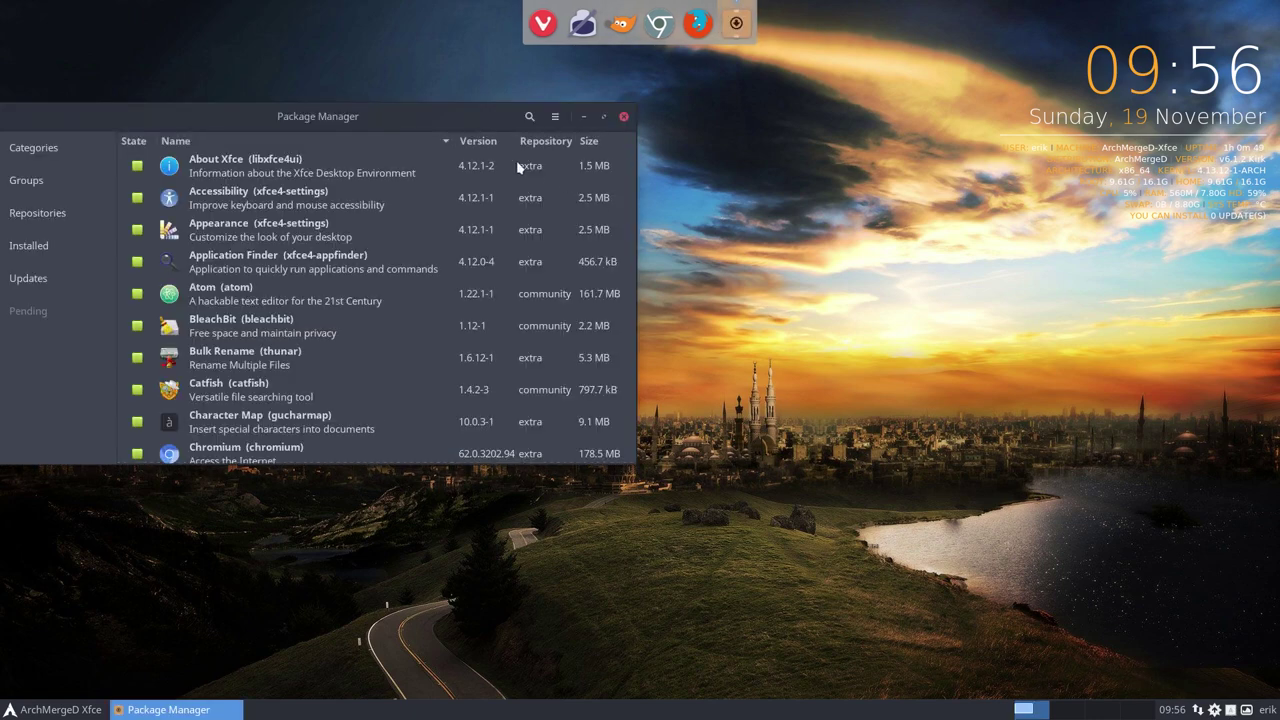
drag(323, 117, 663, 122)
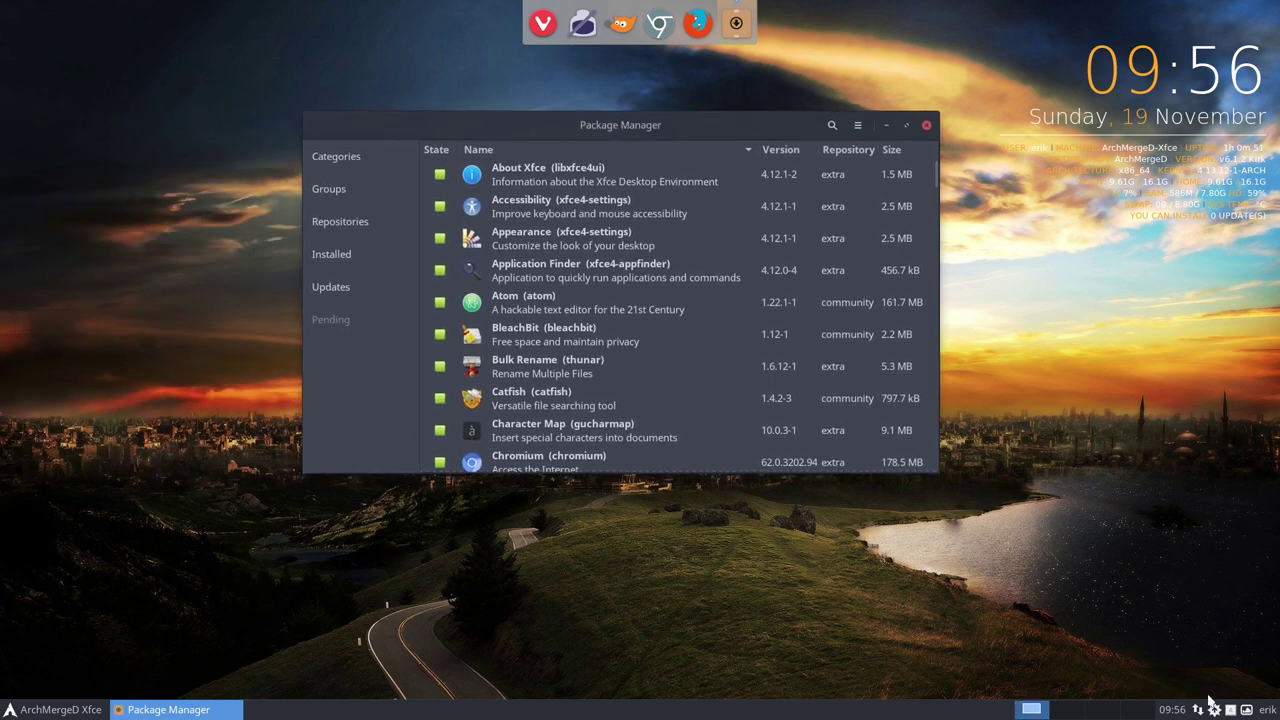
mouse_move(1215, 708)
scroll(520, 258, down, 5)
scroll(520, 258, down, 10)
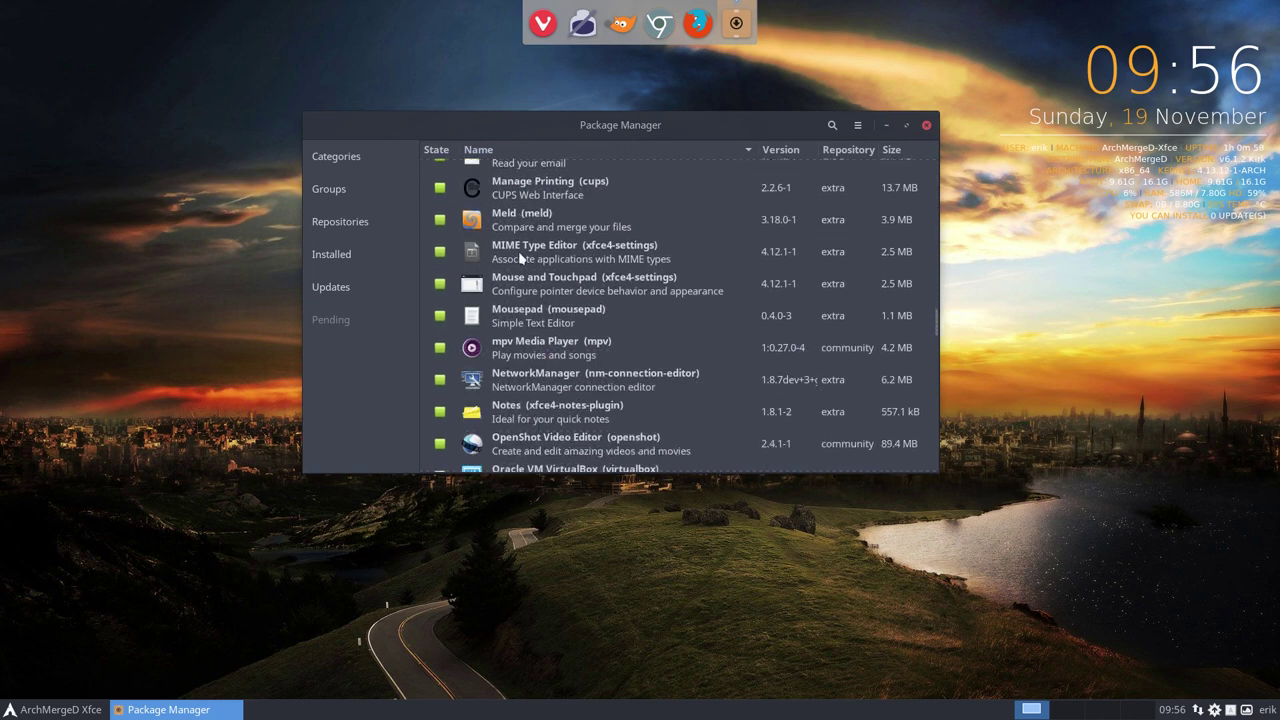
drag(620, 140, 866, 301)
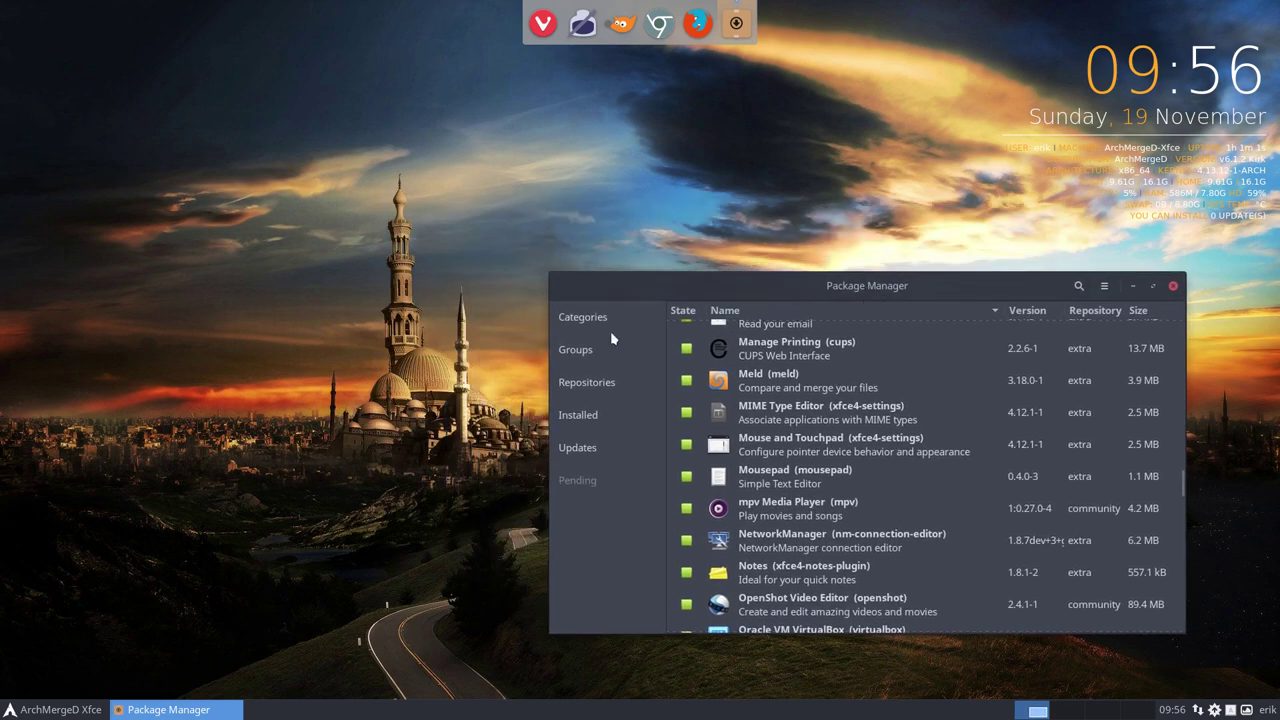
Launch Thunar from the Whisker menu, hide hidden files with Ctrl+H, and enter the amd-xfce folder.
click(80, 708)
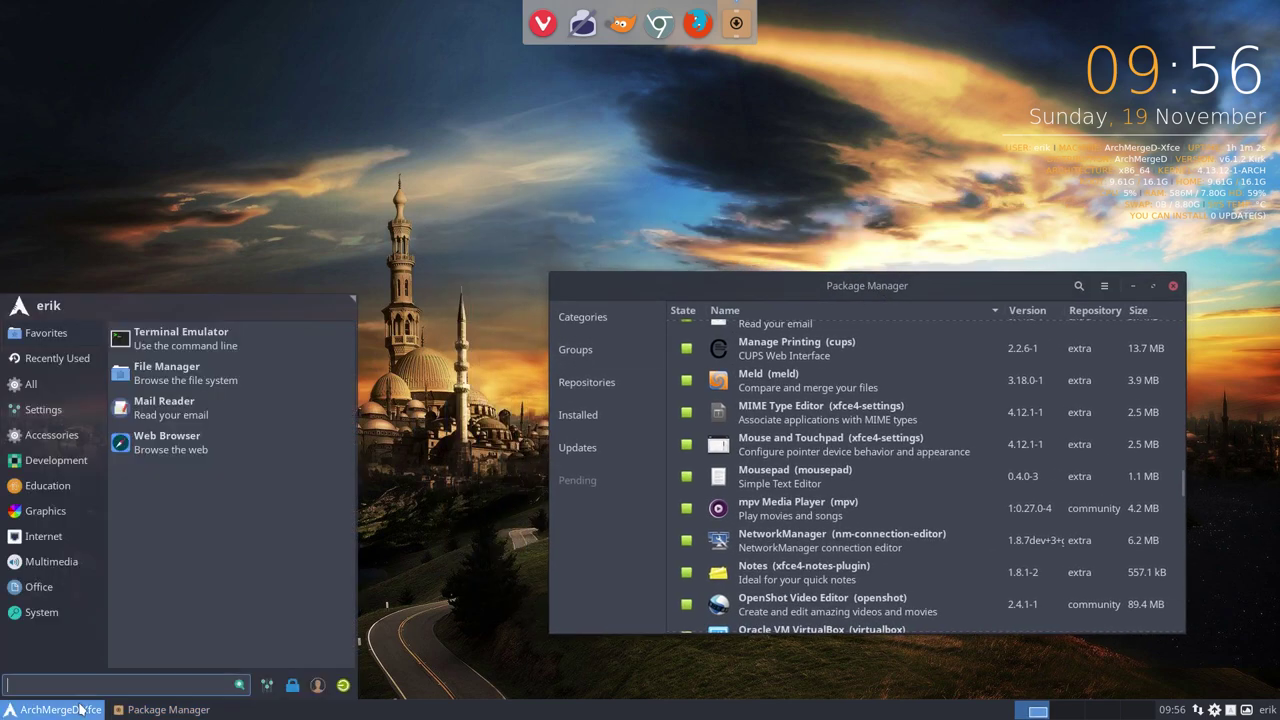
click(190, 373)
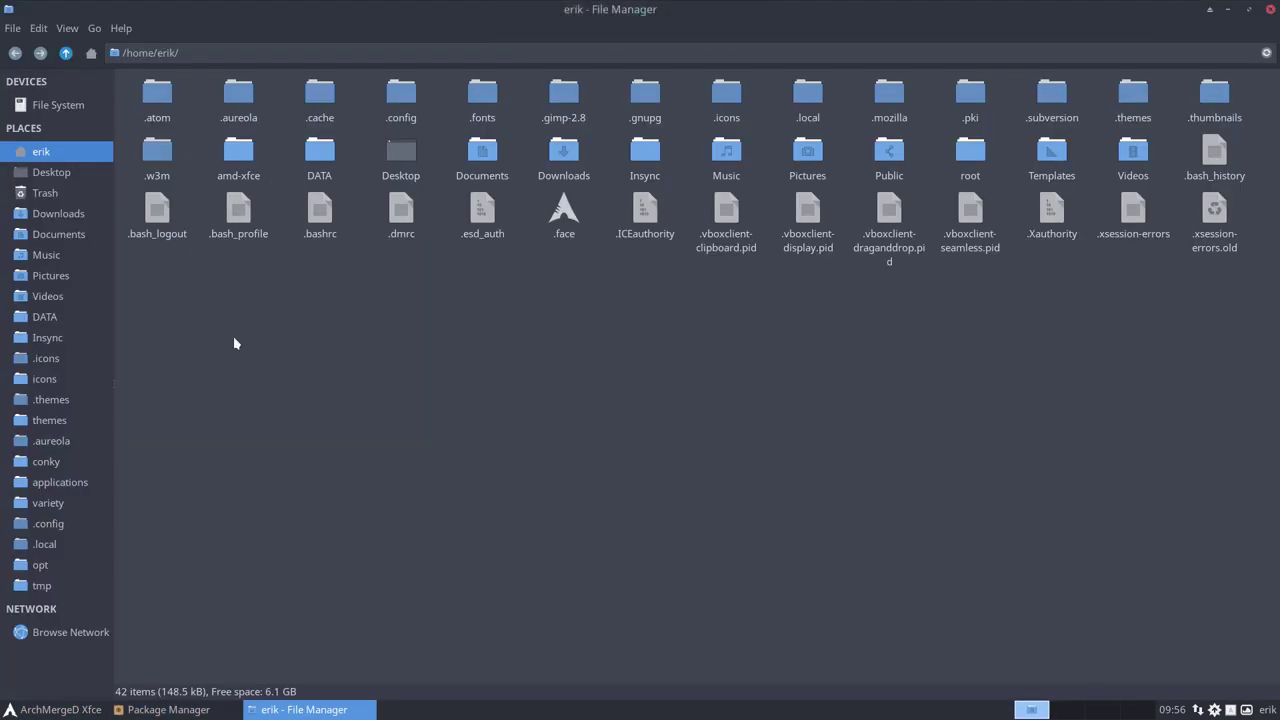
key(ctrl+h)
double_click(160, 92)
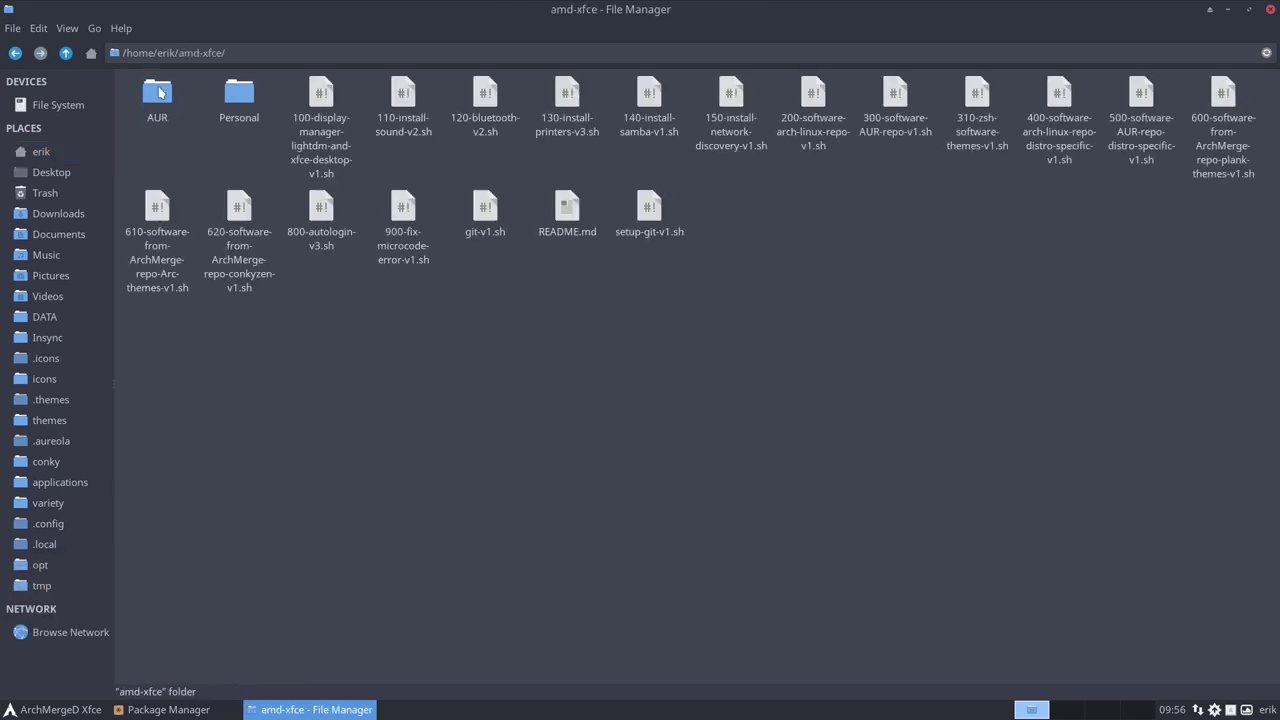
drag(141, 336, 903, 283)
click(791, 223)
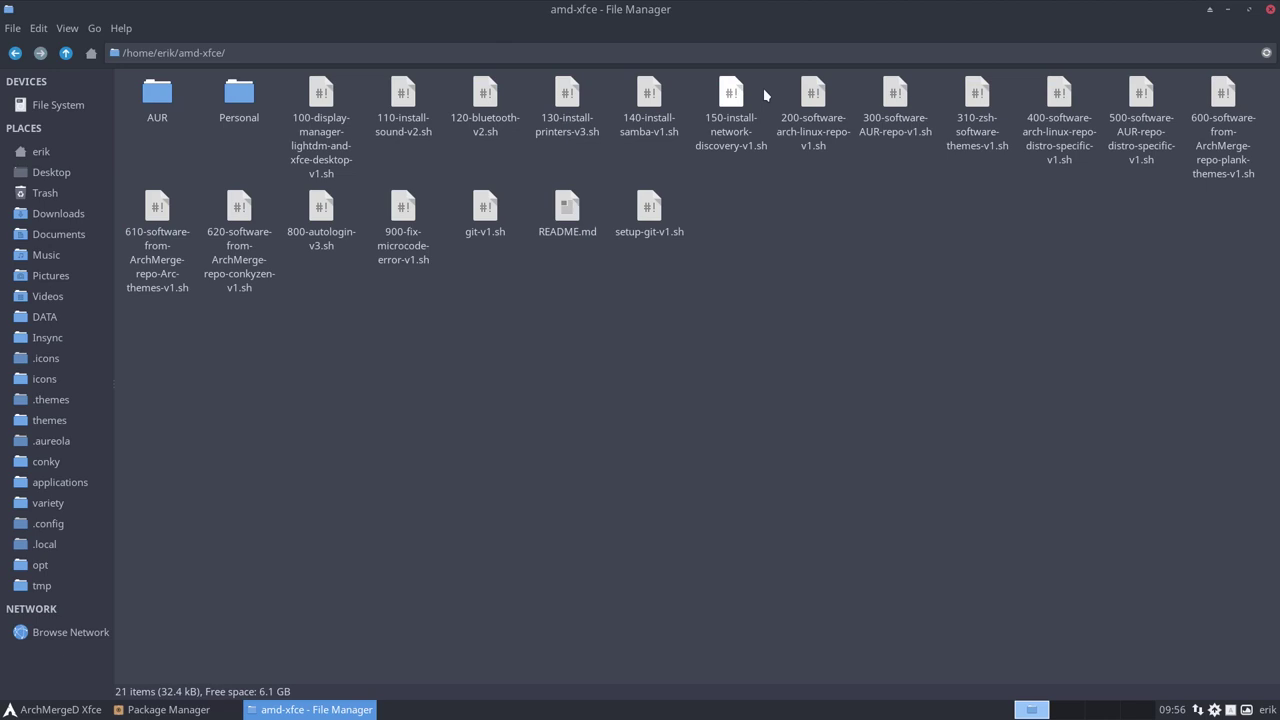
Open 200-software-arch-linux-repo-v1.sh in Atom and select the cmatrix install line 21.
click(814, 104)
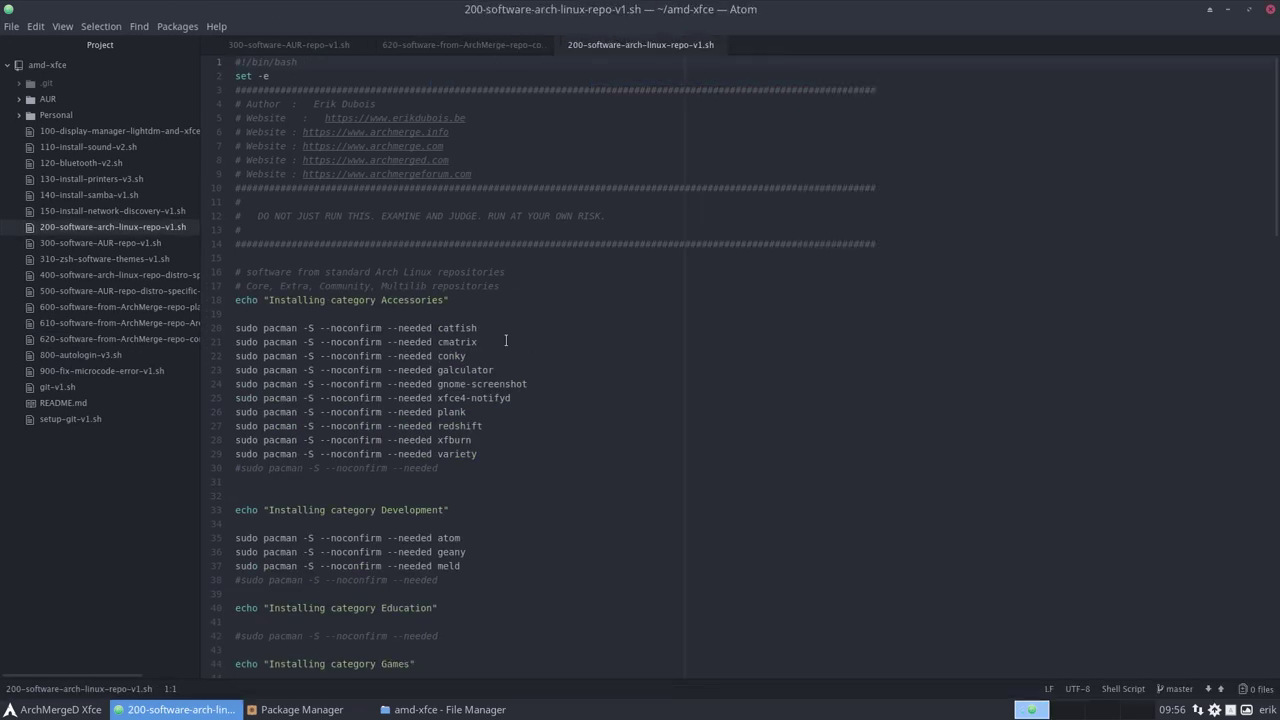
drag(506, 341, 215, 342)
click(252, 343)
Prefix the cmatrix and conky lines with #, then remove the # marks again.
text(#)
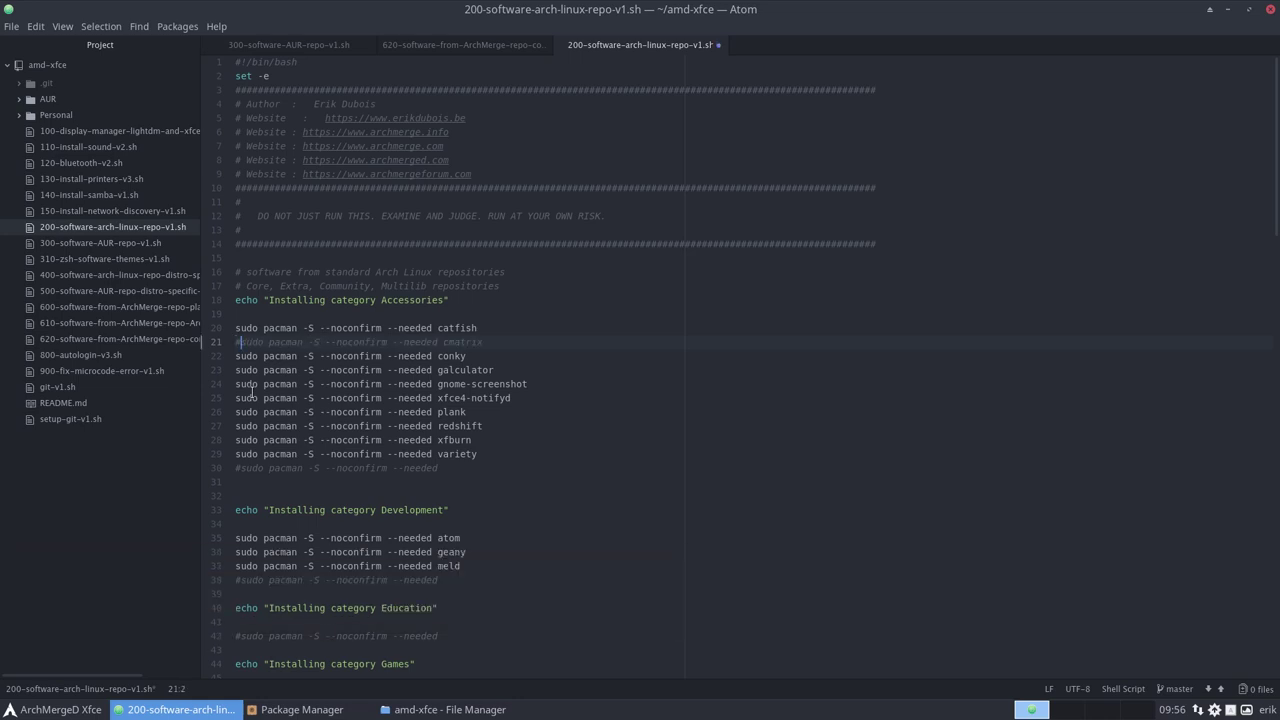
key(Down)
key(Left)
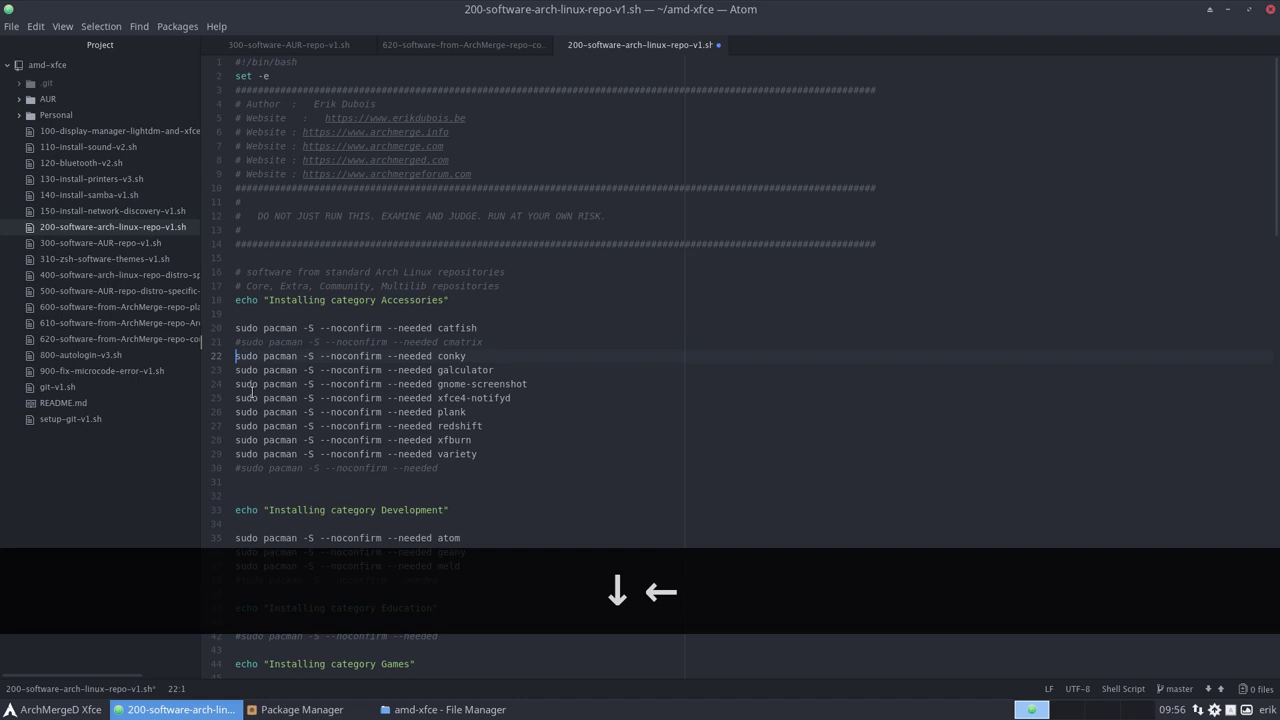
text(#)
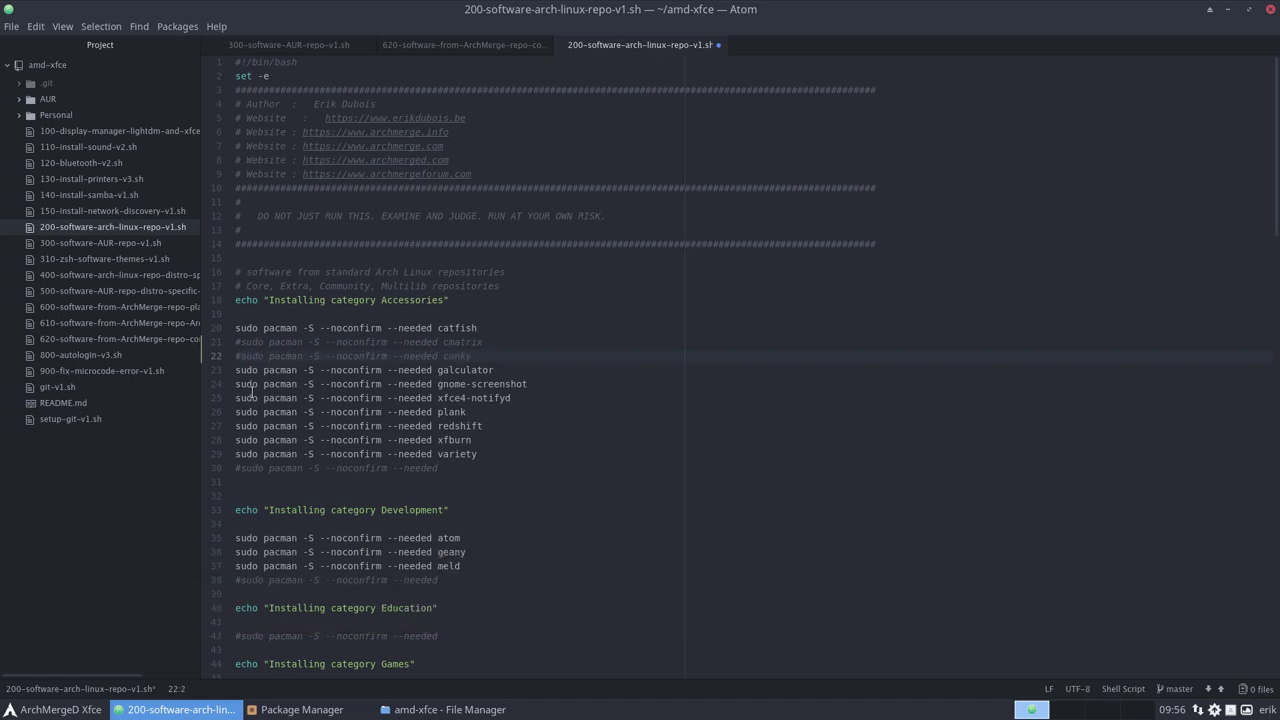
key(BackSpace)
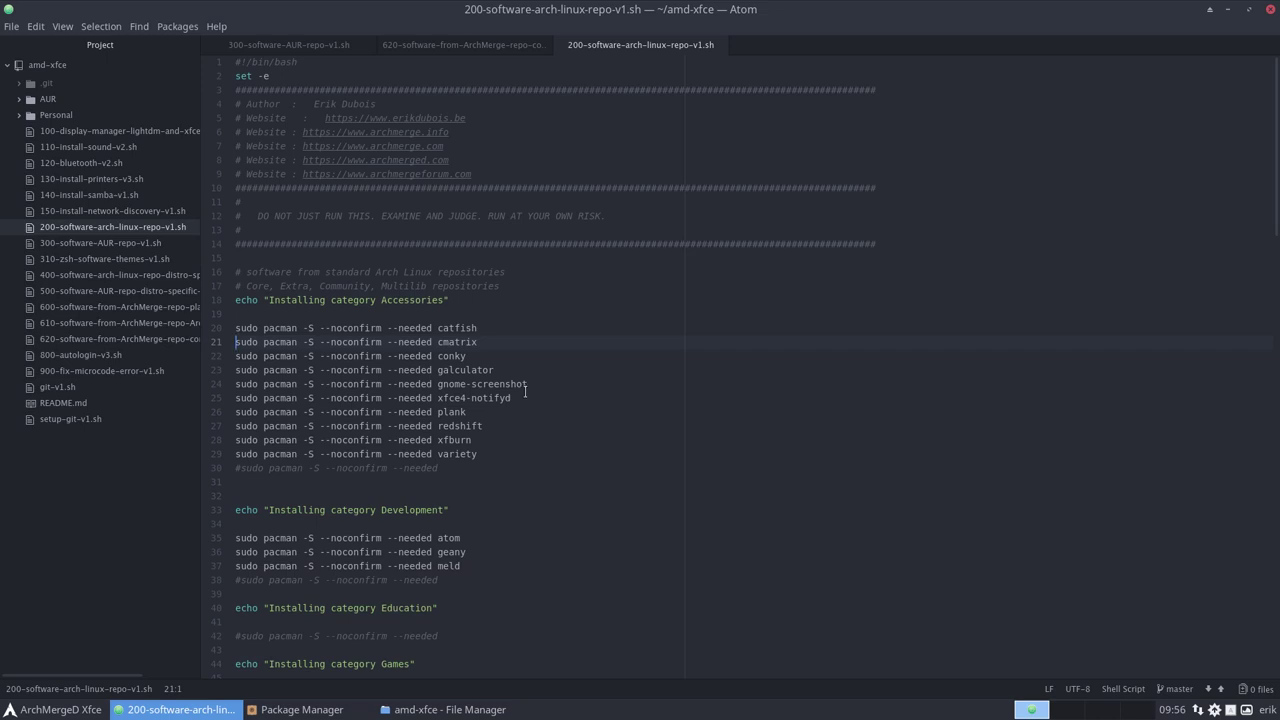
Close Atom and bring up the folder context menu on empty space in amd-xfce.
click(1270, 10)
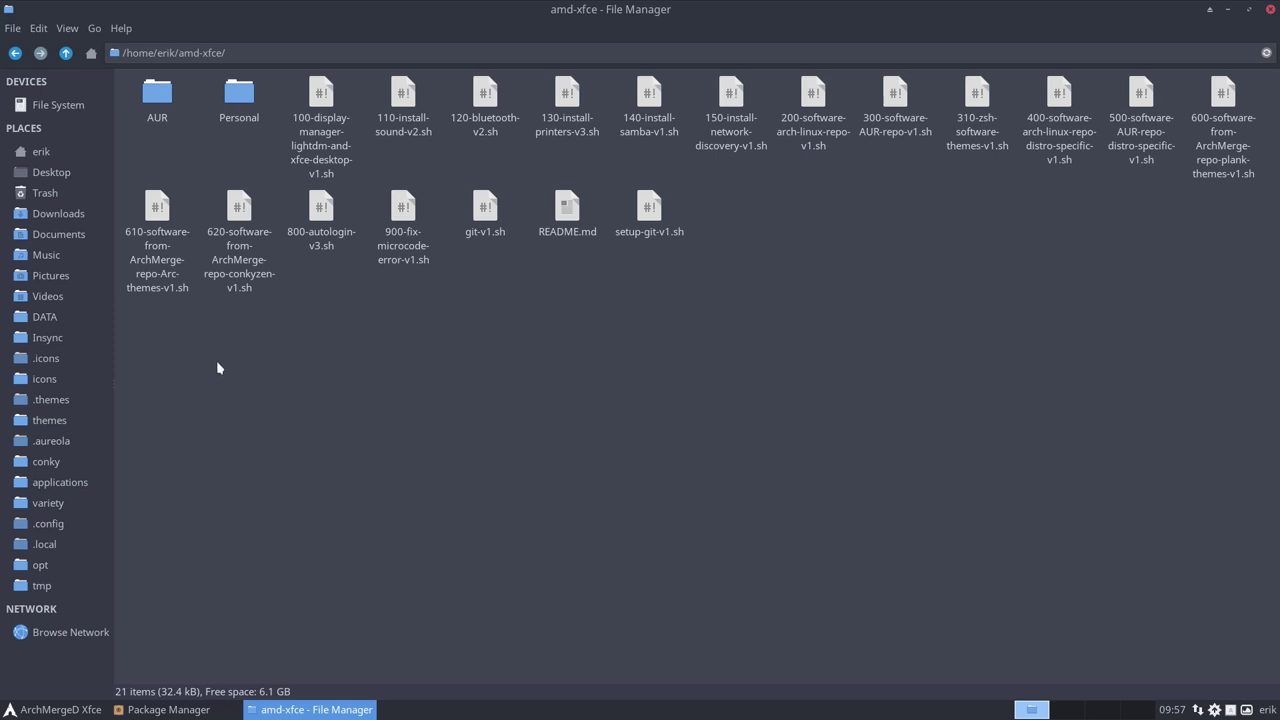
drag(141, 354, 1240, 90)
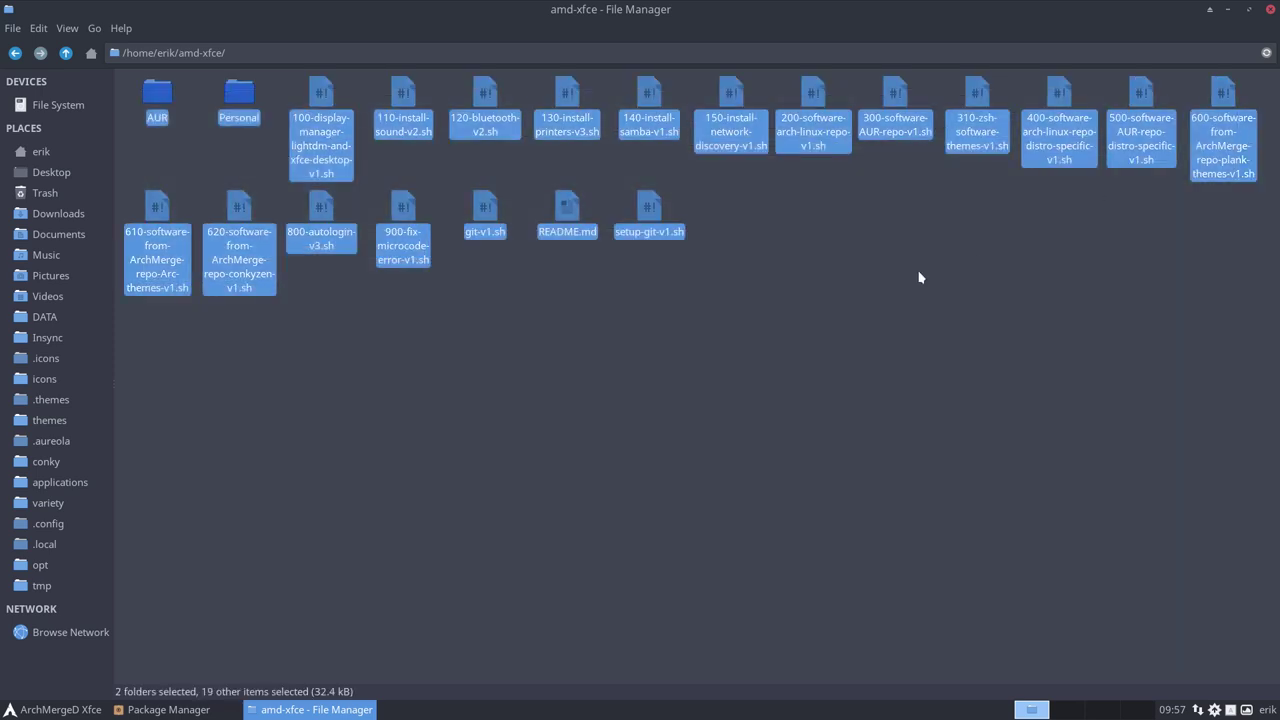
click(626, 322)
right_click(626, 322)
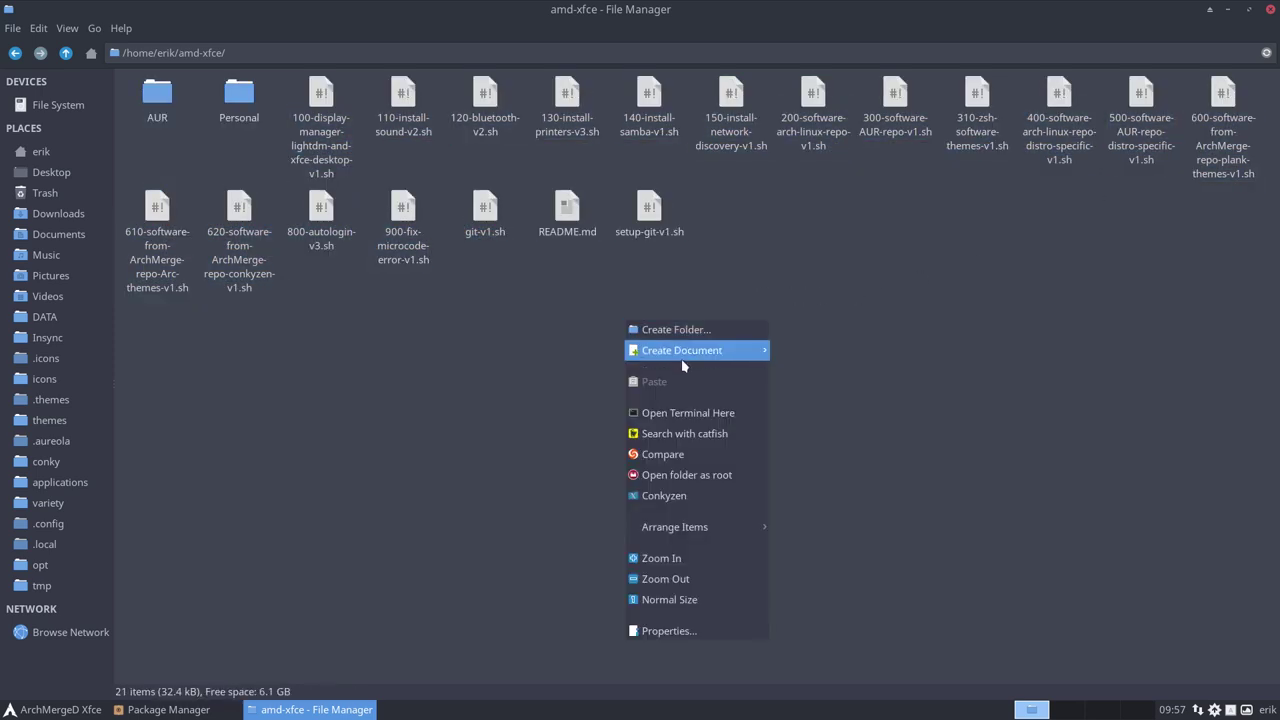
Run git pull in a terminal at amd-xfce (already up to date), then close it.
click(679, 418)
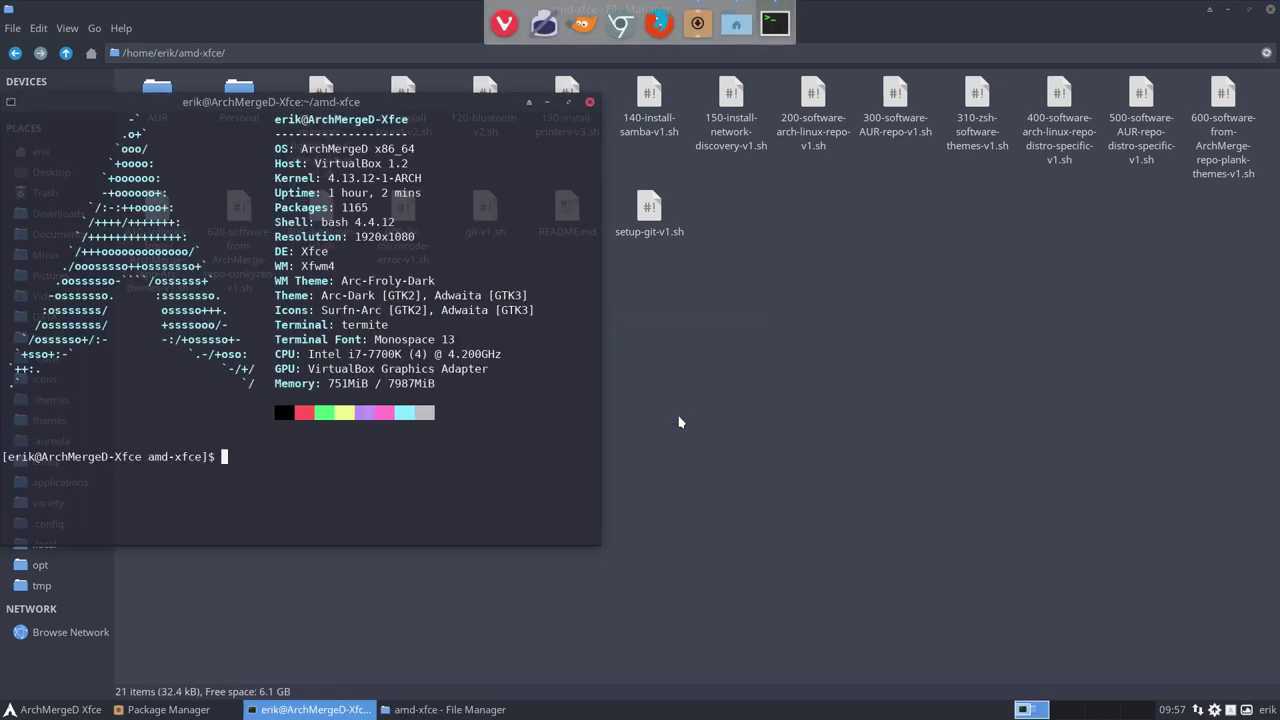
text(git pull)
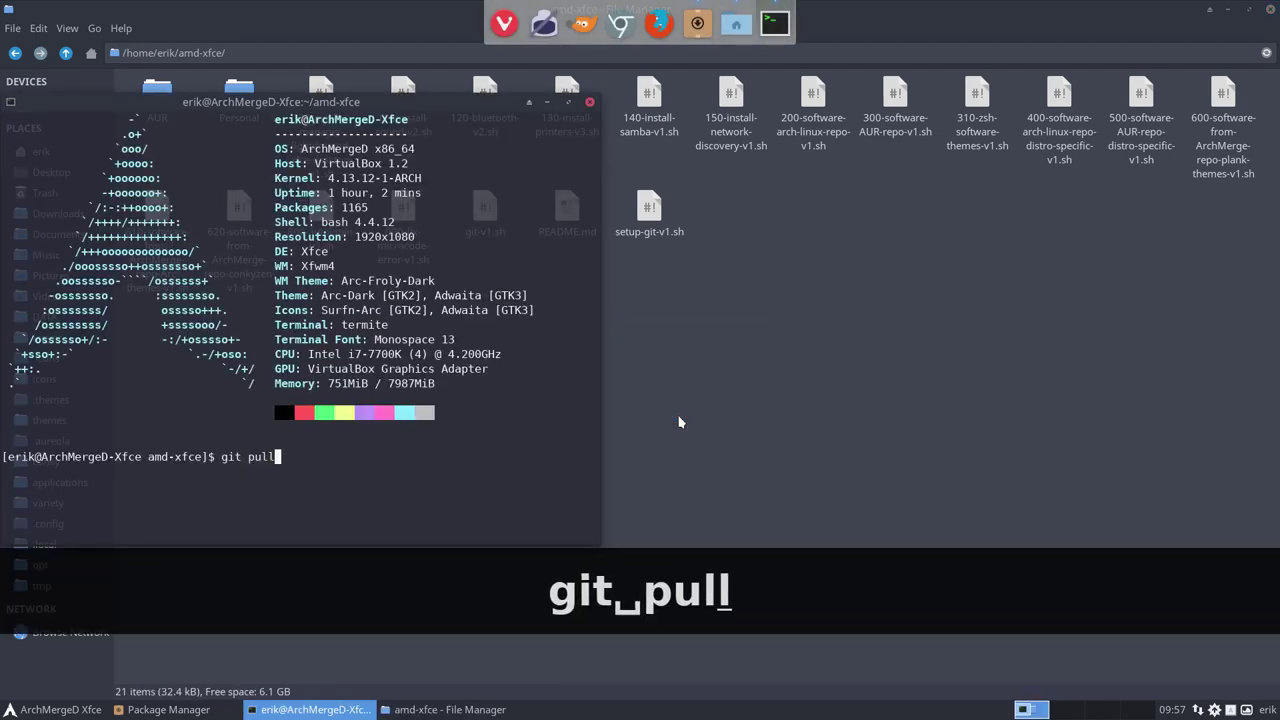
key(Return)
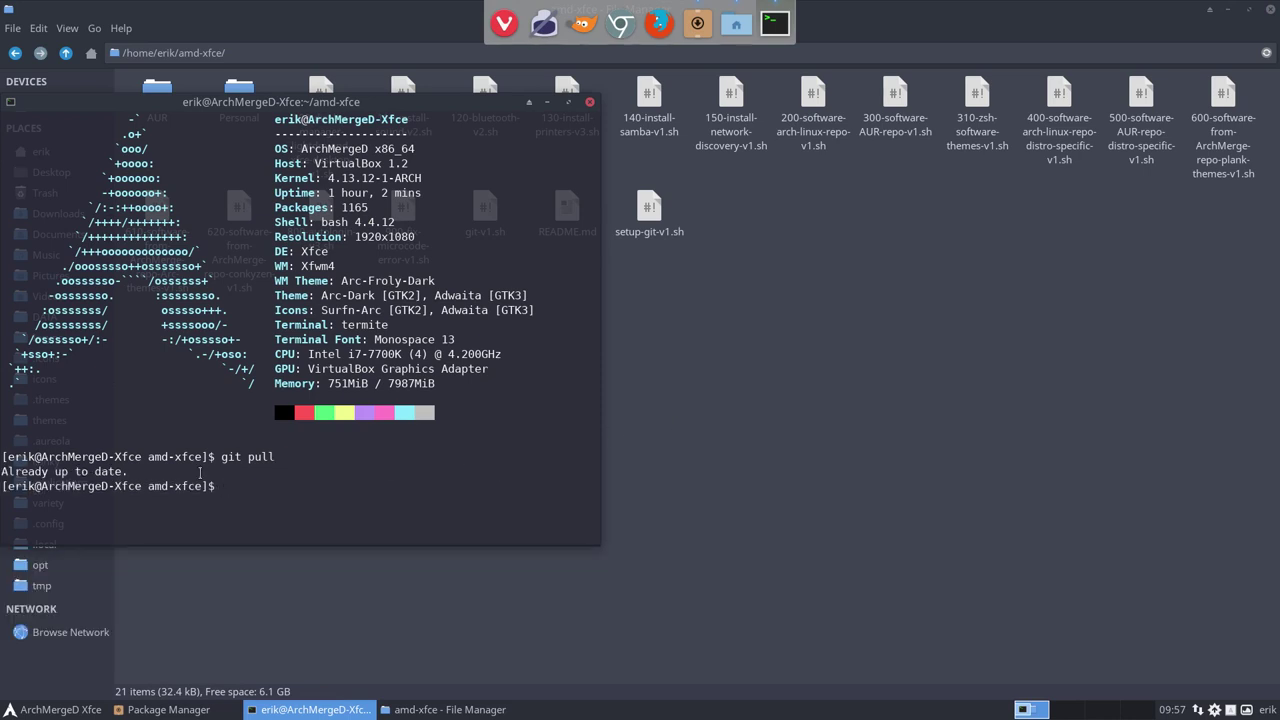
drag(160, 472, 10, 472)
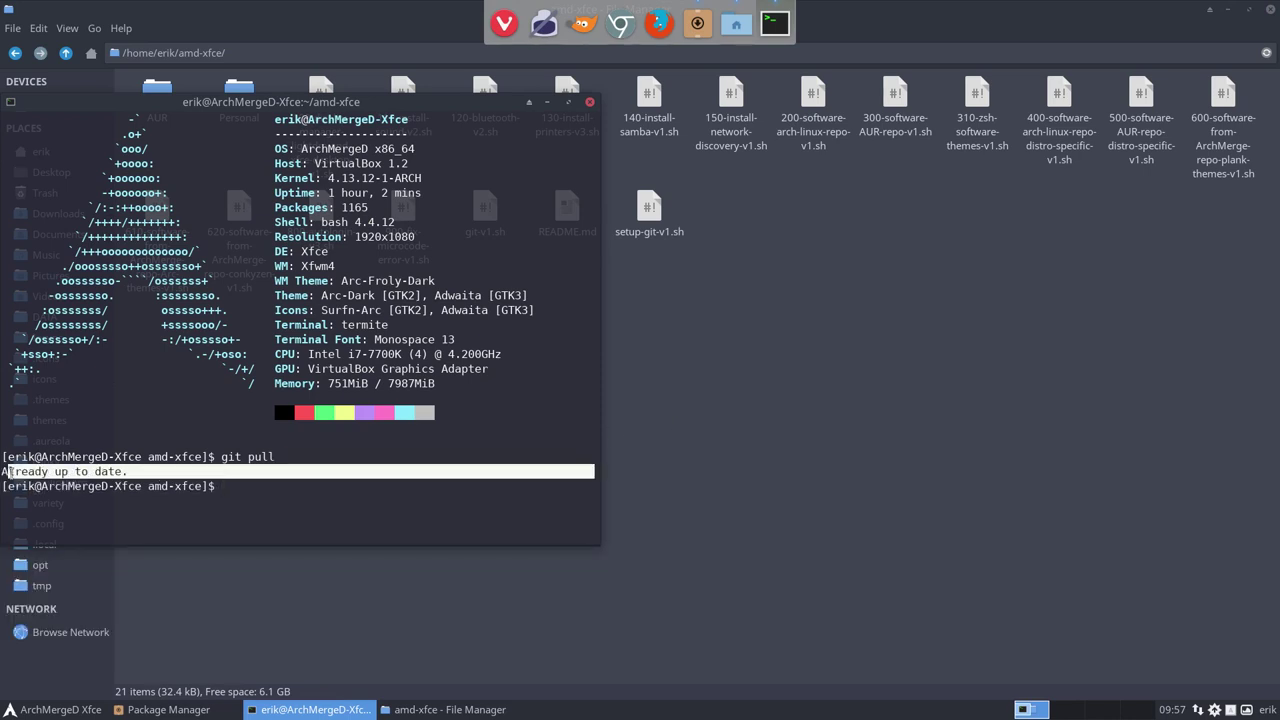
click(589, 102)
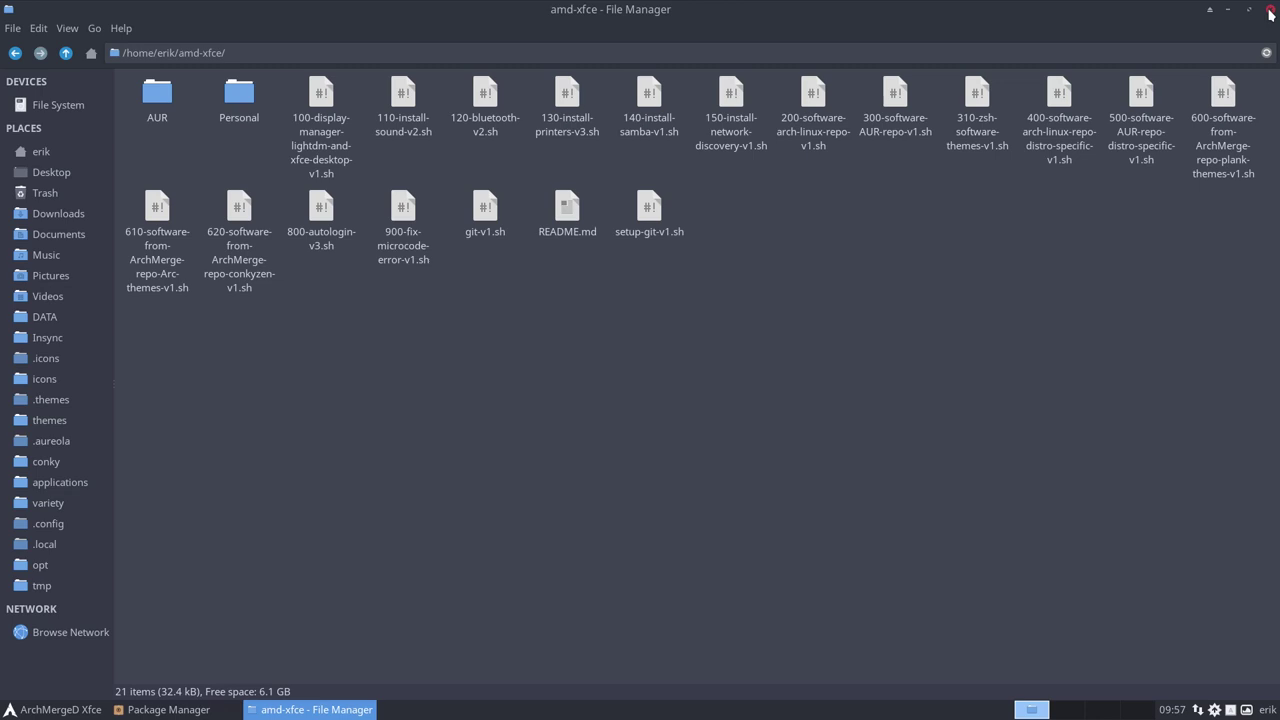
Close the file manager and mark mpv for removal in Pamac.
click(1270, 12)
drag(847, 282, 591, 126)
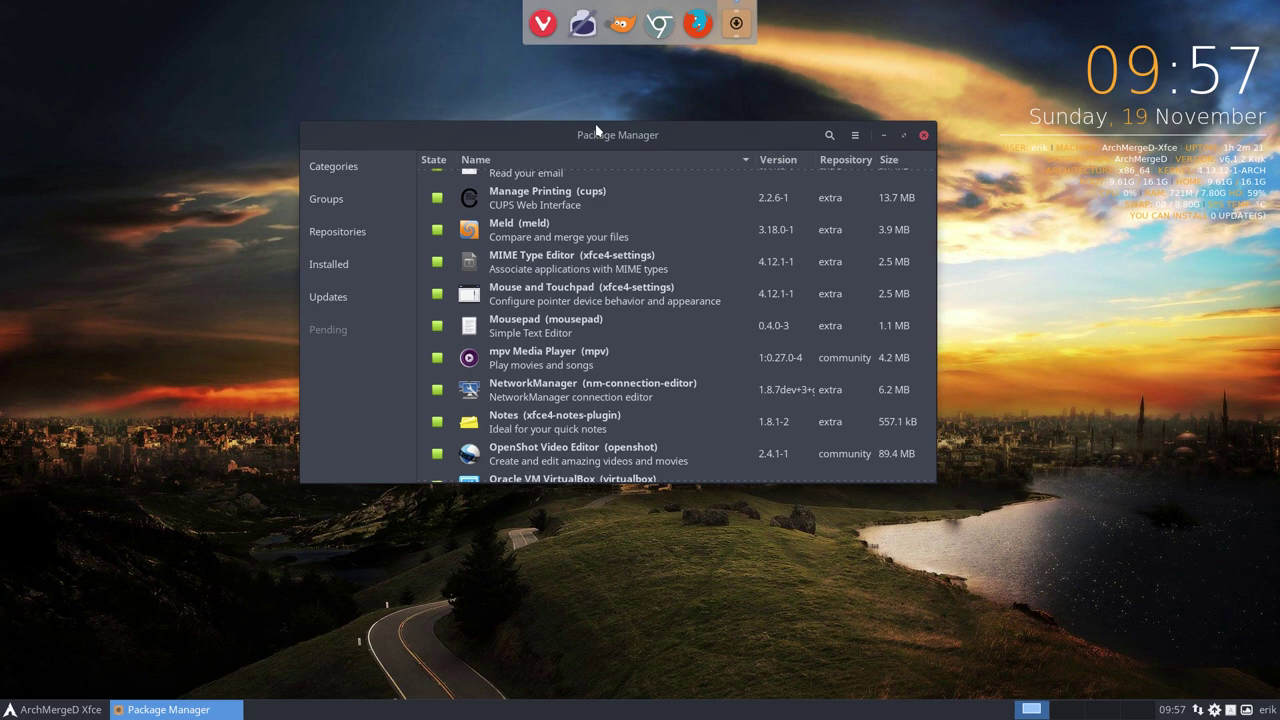
click(439, 357)
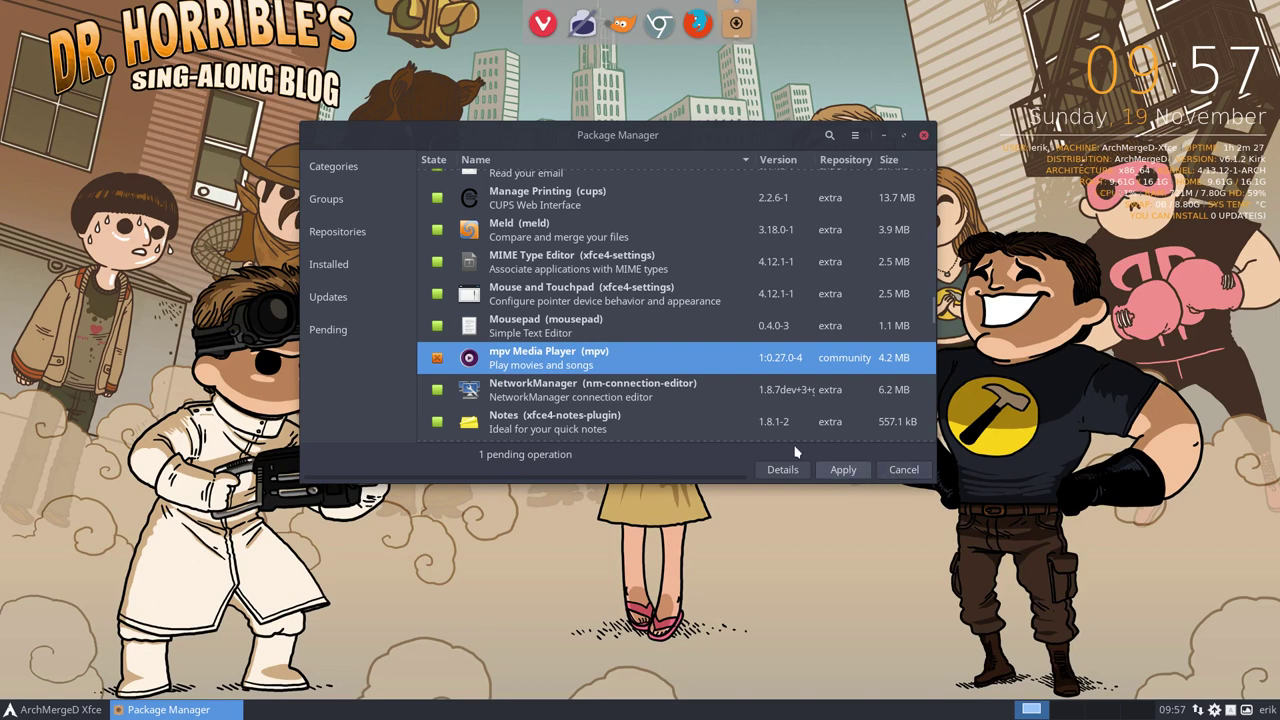
right_click(493, 361)
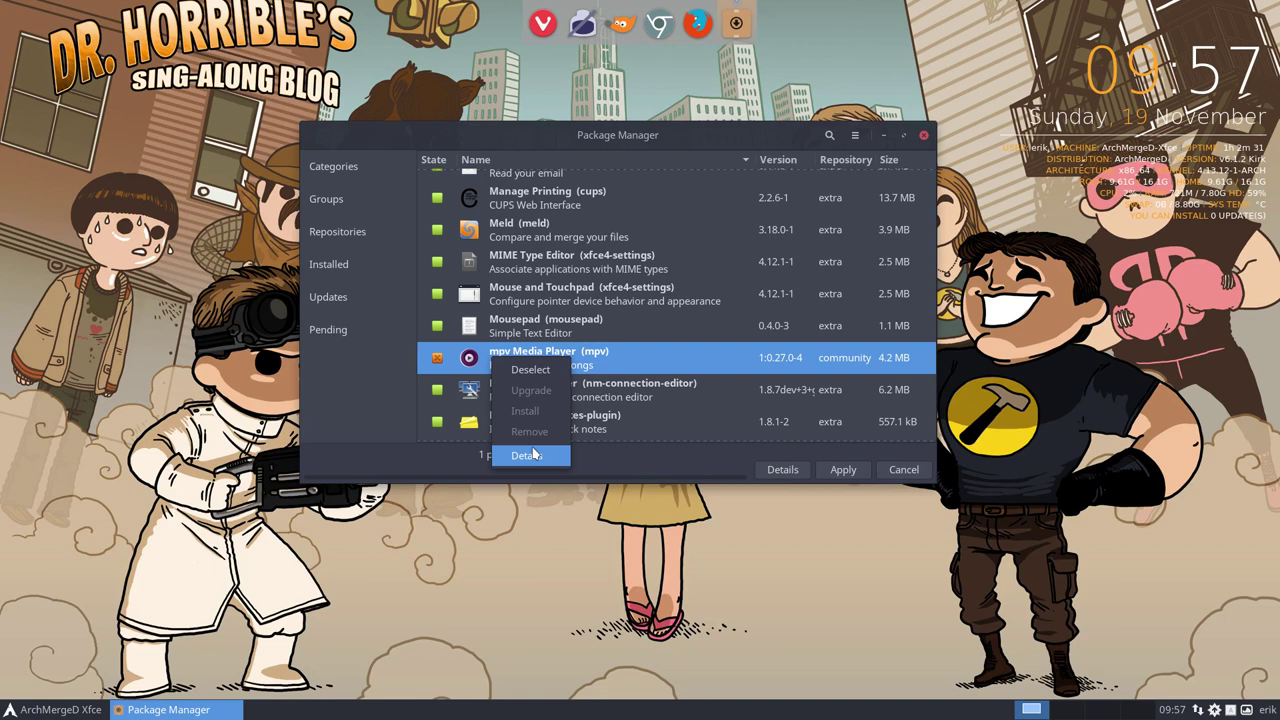
click(649, 366)
Apply and commit removing mpv and smplayer, authorizing with the account password.
click(843, 470)
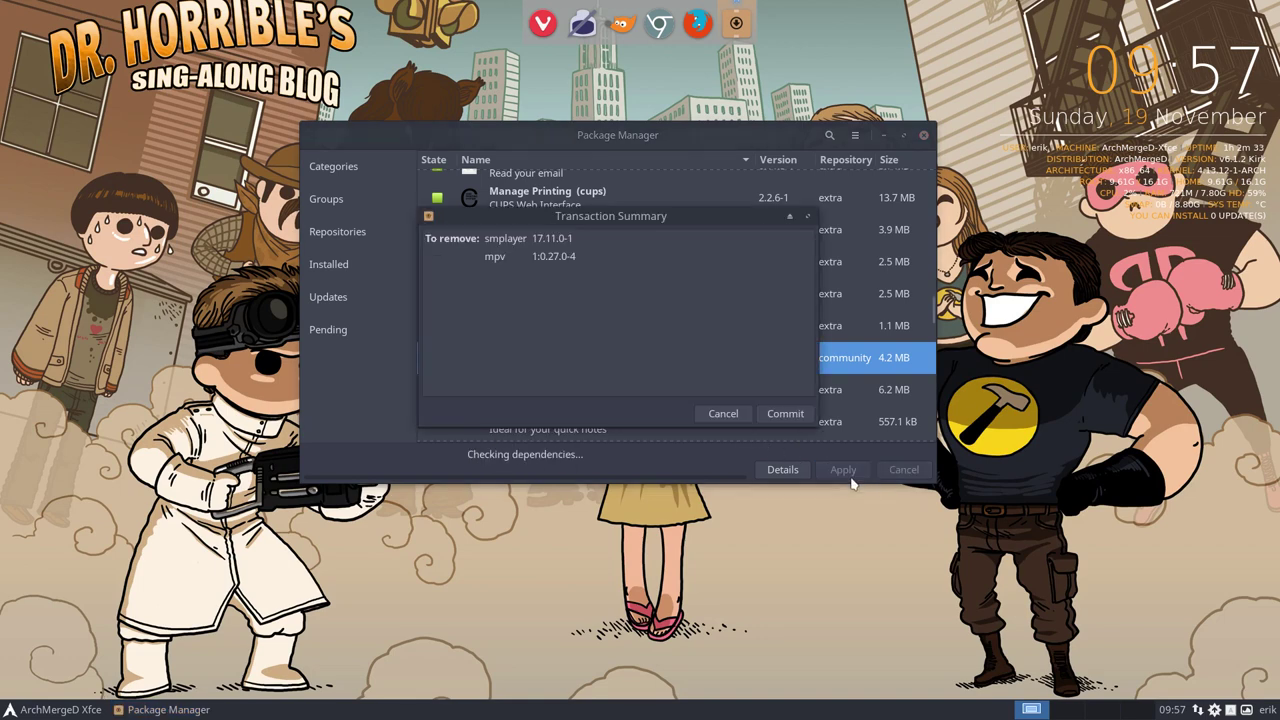
click(783, 414)
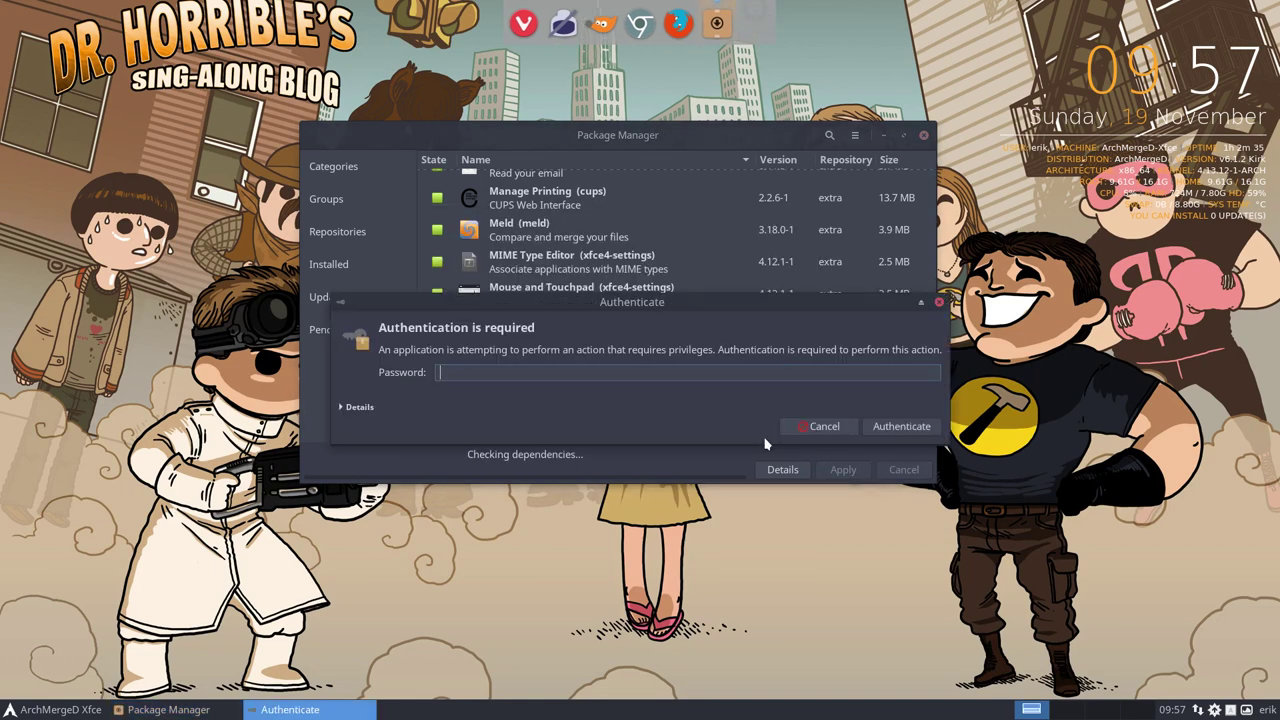
key(Return)
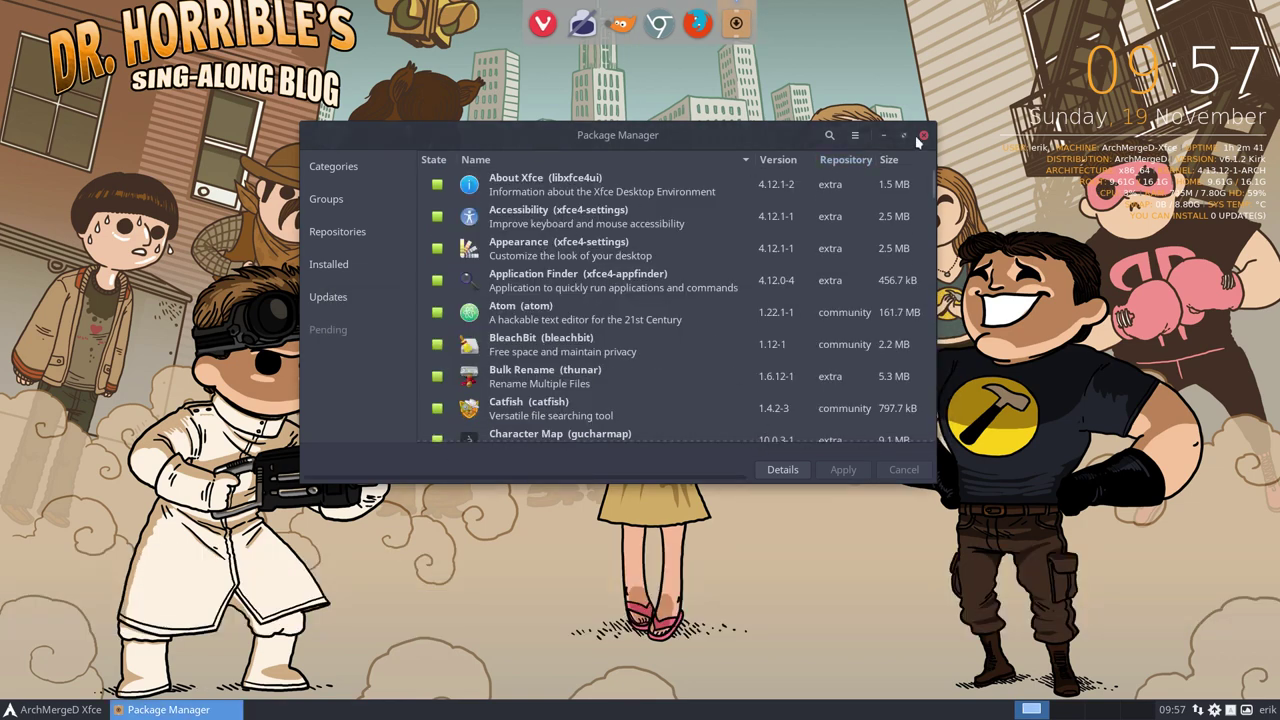
Cycle the wallpaper twice with Alt+T to a plain blue background, keeping Pamac in place.
drag(779, 142, 787, 181)
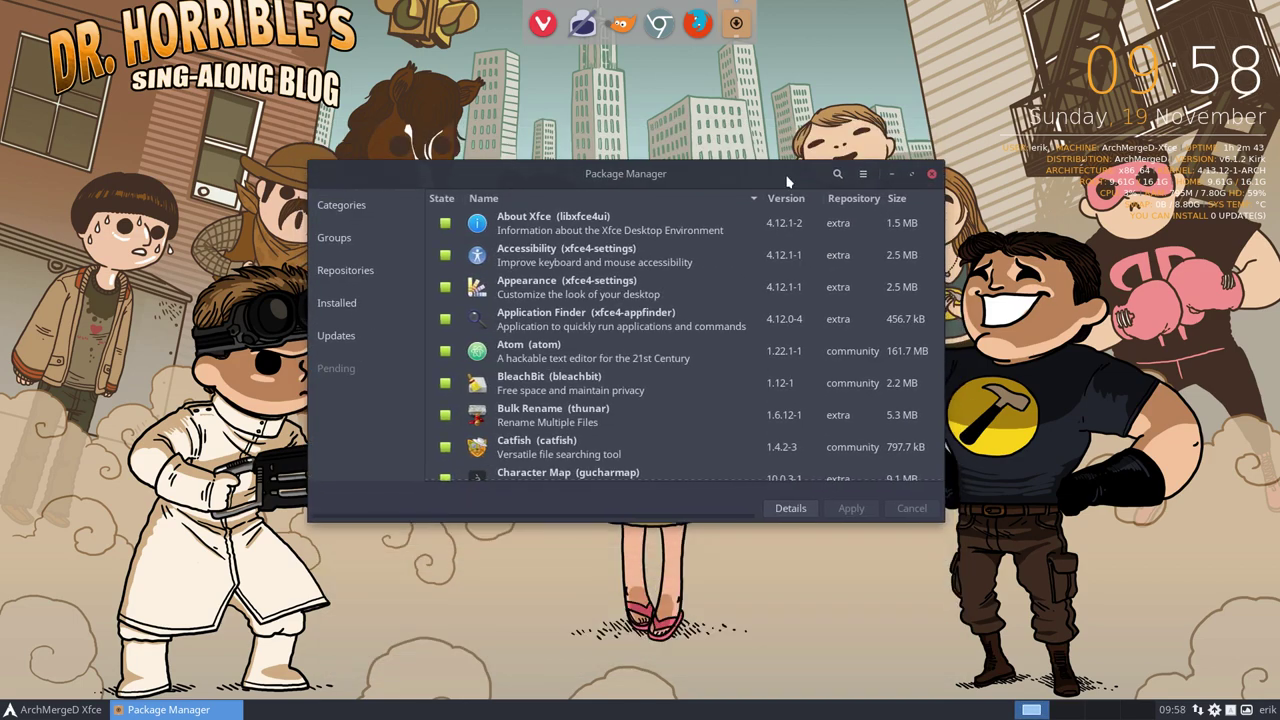
key(alt+t)
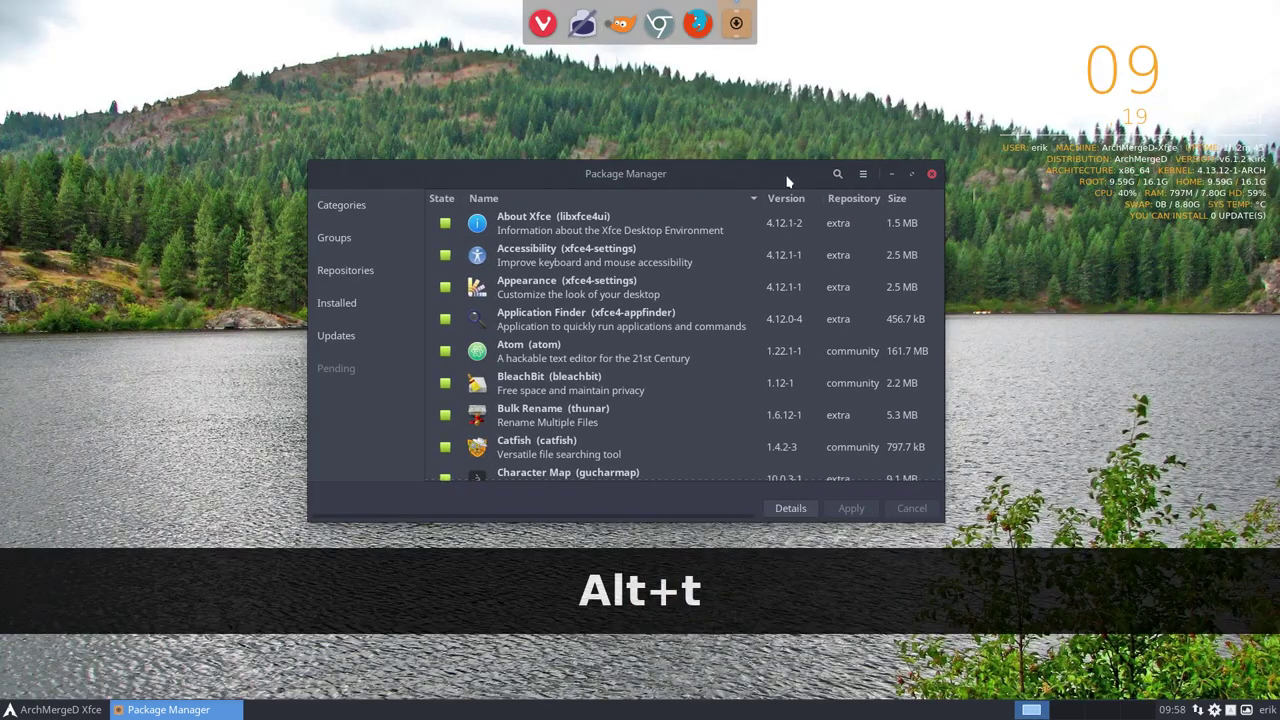
key(alt+t)
key(alt+t)
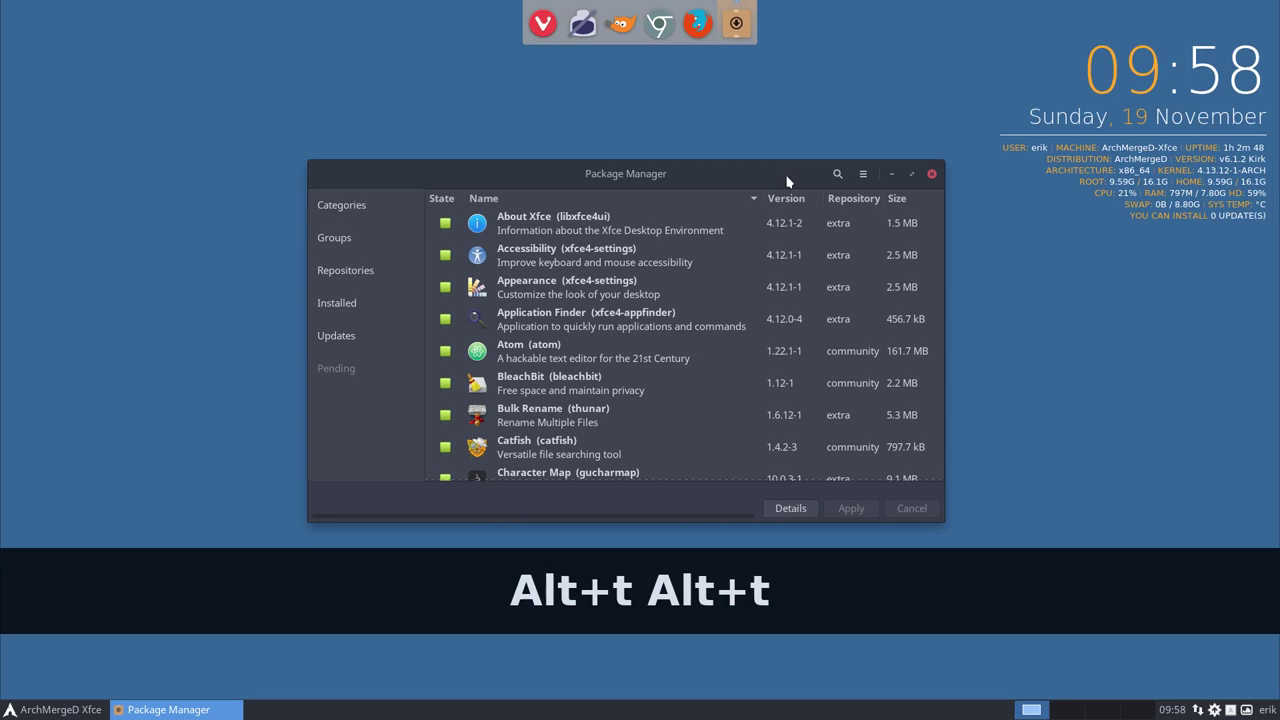
mouse_move(724, 166)
mouse_down()
mouse_move(904, 366)
mouse_move(614, 534)
mouse_move(713, 150)
mouse_up()
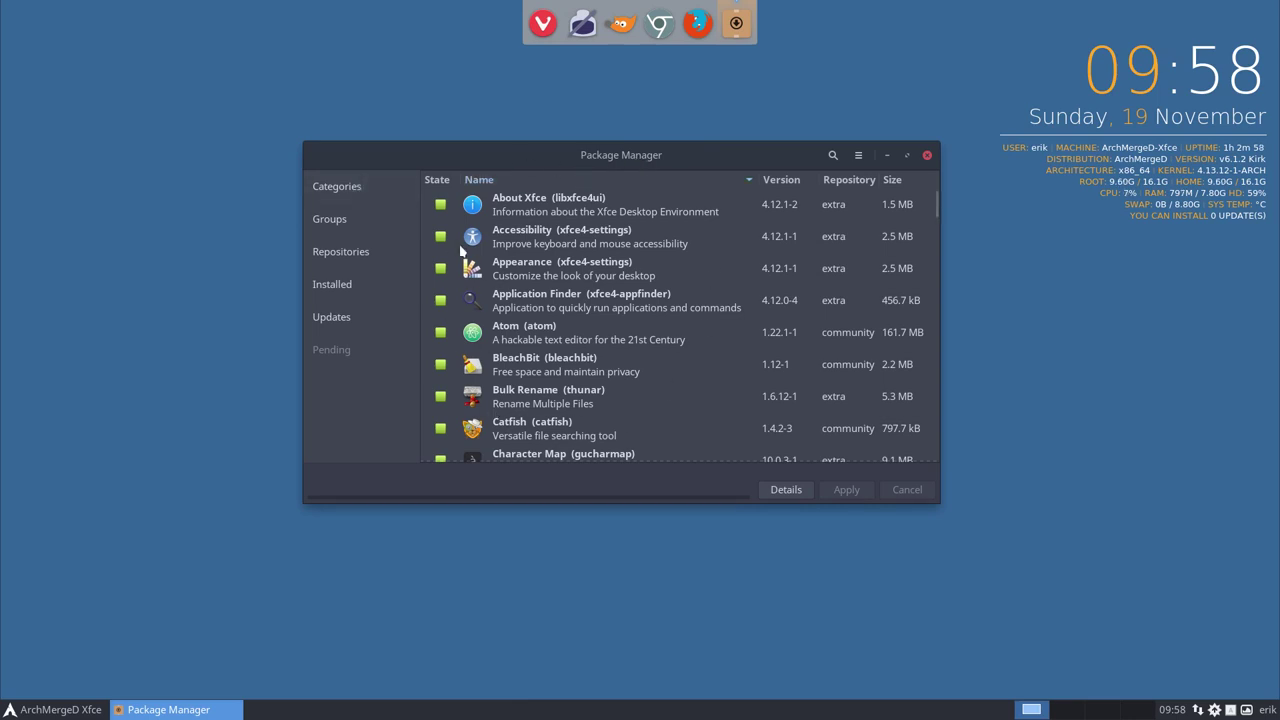
Browse Audio & Video packages and install DeaDBeeF 0.7.2-2 (3.0 MB download).
click(343, 185)
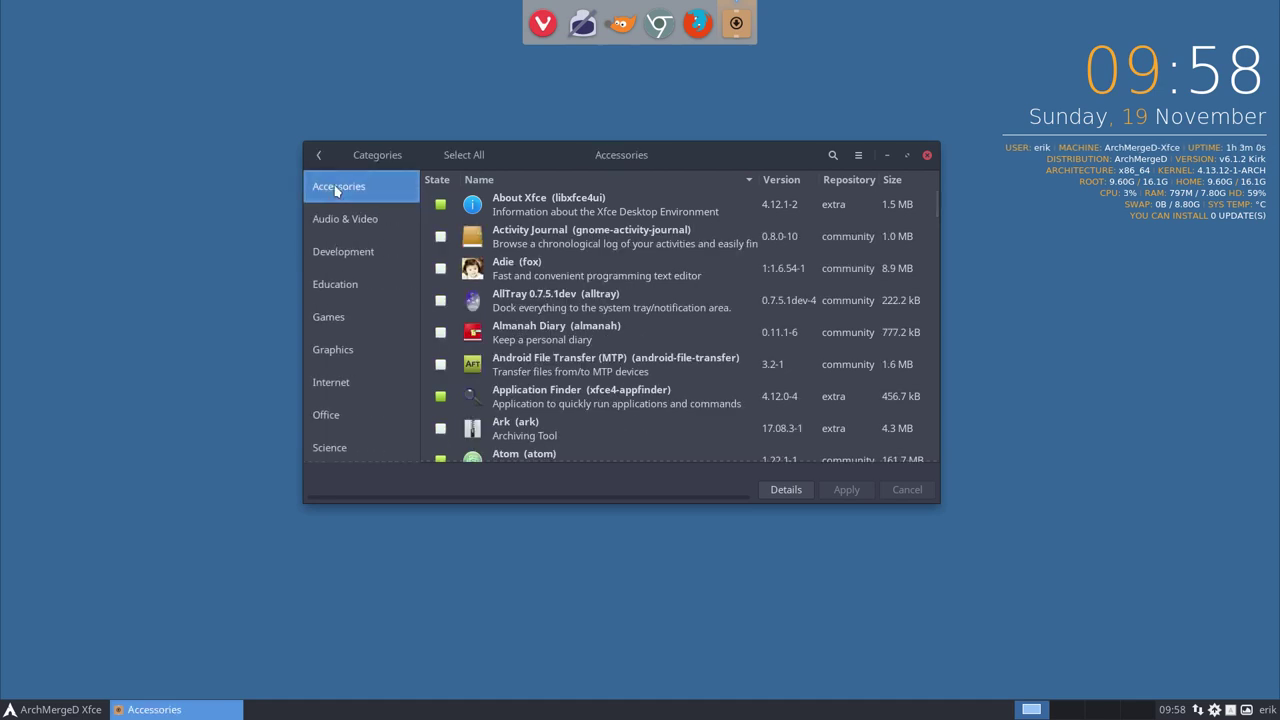
click(347, 219)
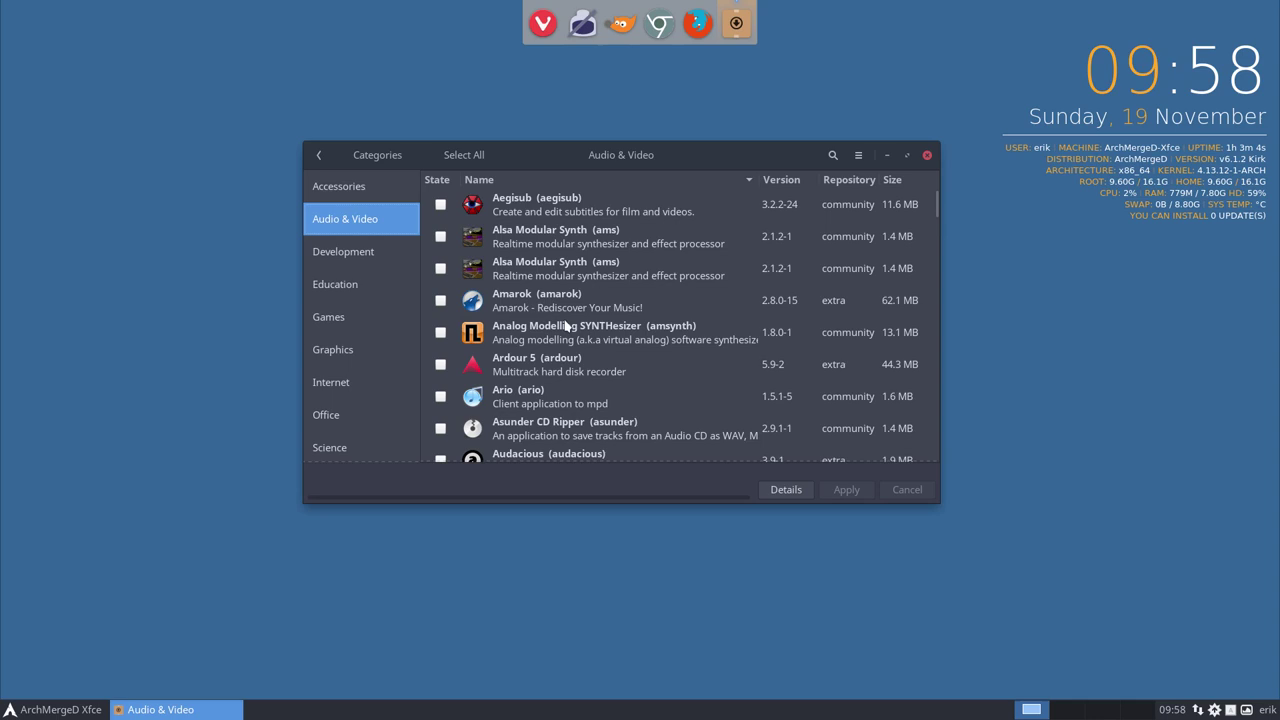
scroll(543, 398, down, 5)
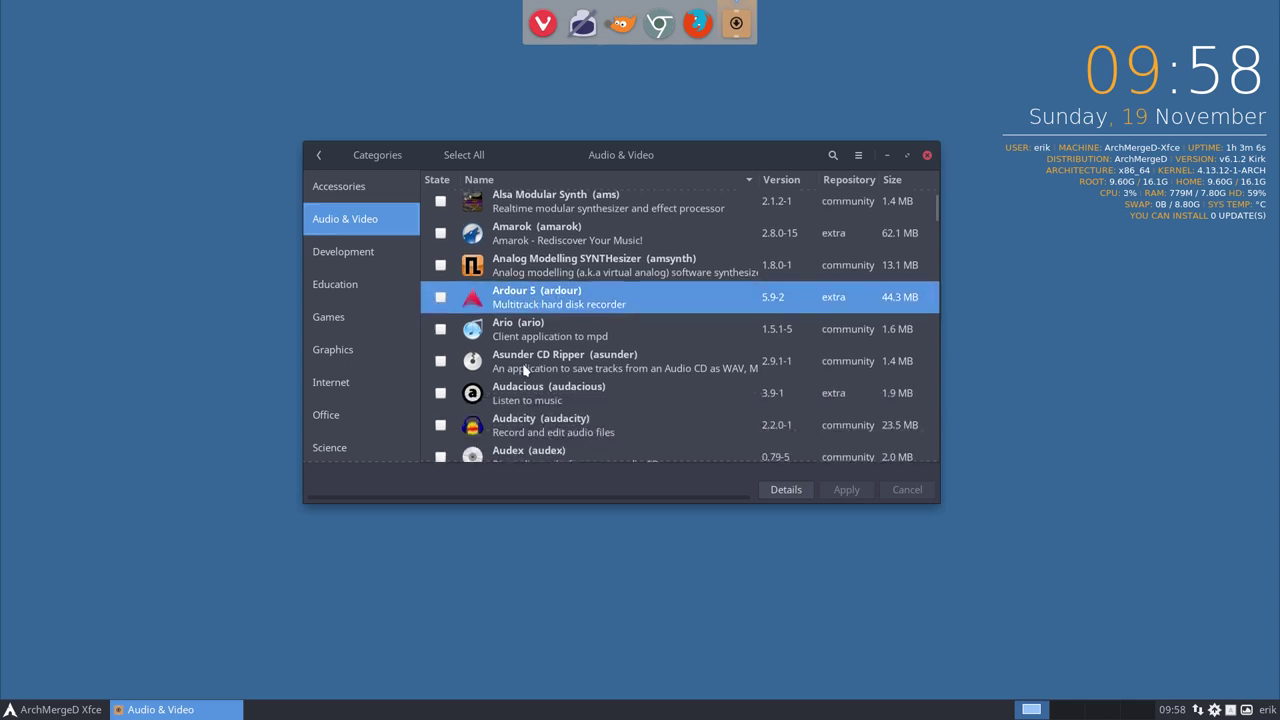
click(519, 316)
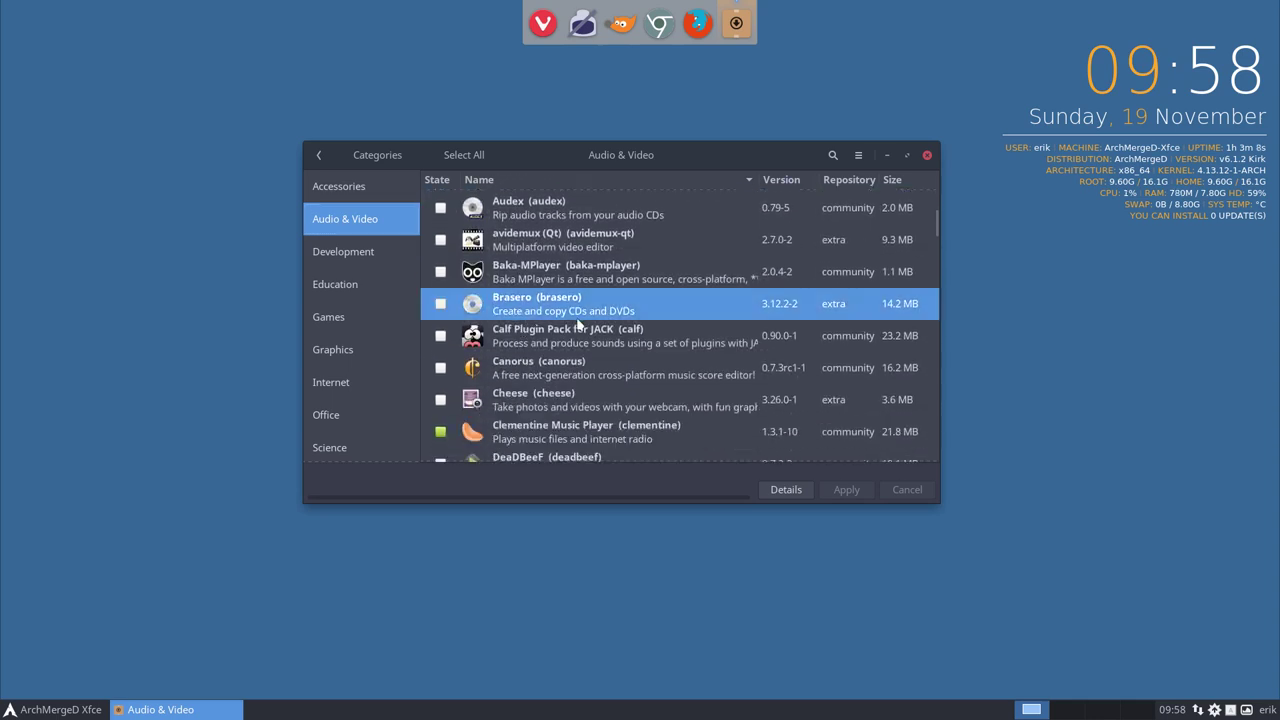
scroll(540, 372, down, 1)
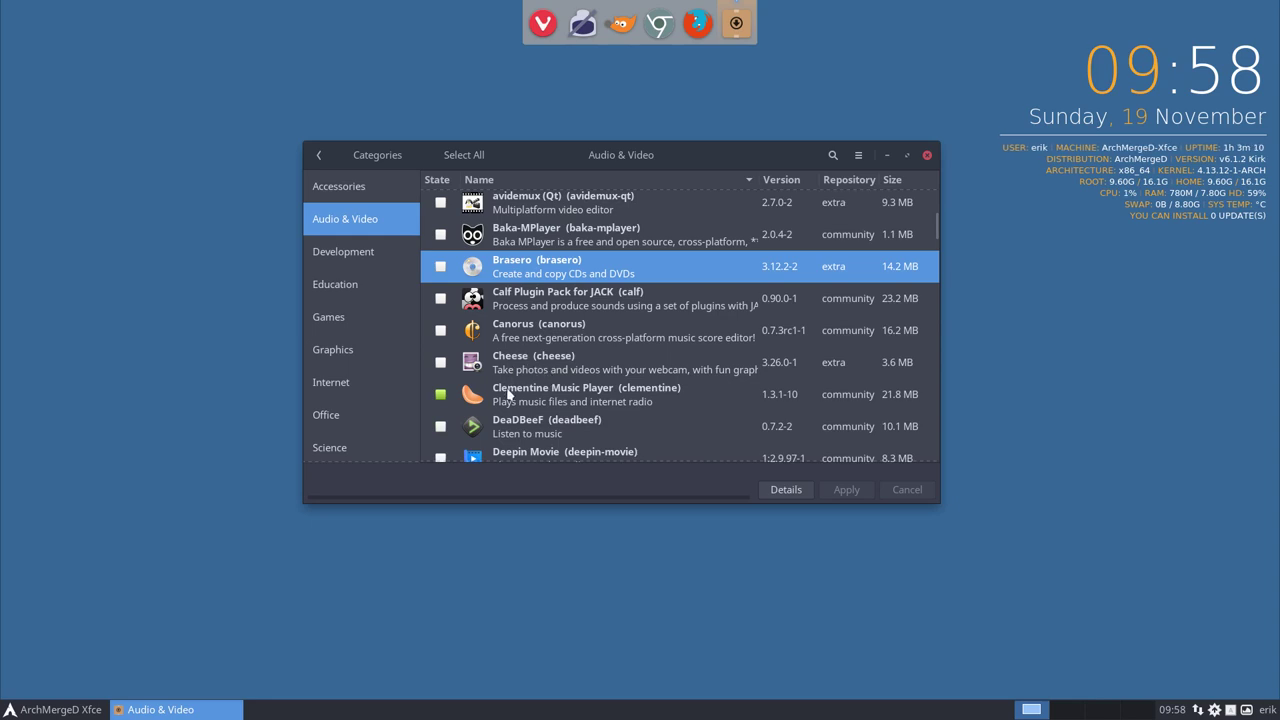
click(510, 395)
scroll(579, 409, down, 2)
click(537, 358)
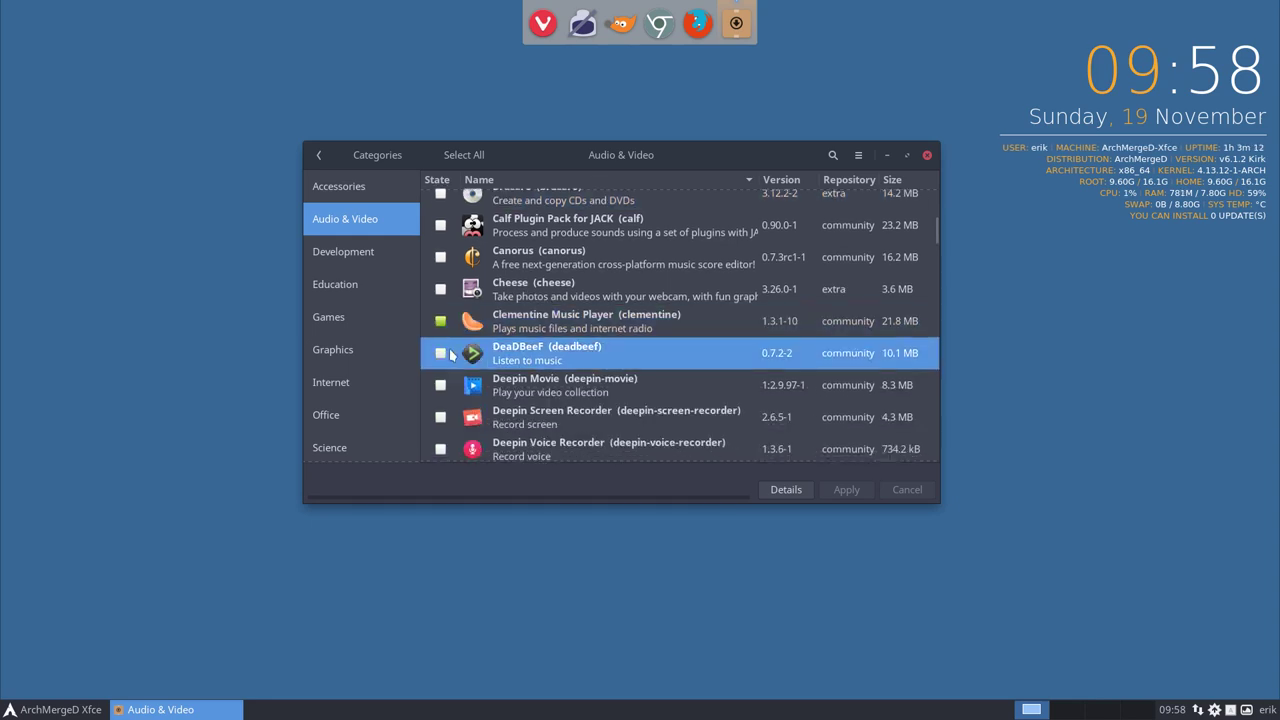
click(441, 353)
click(846, 489)
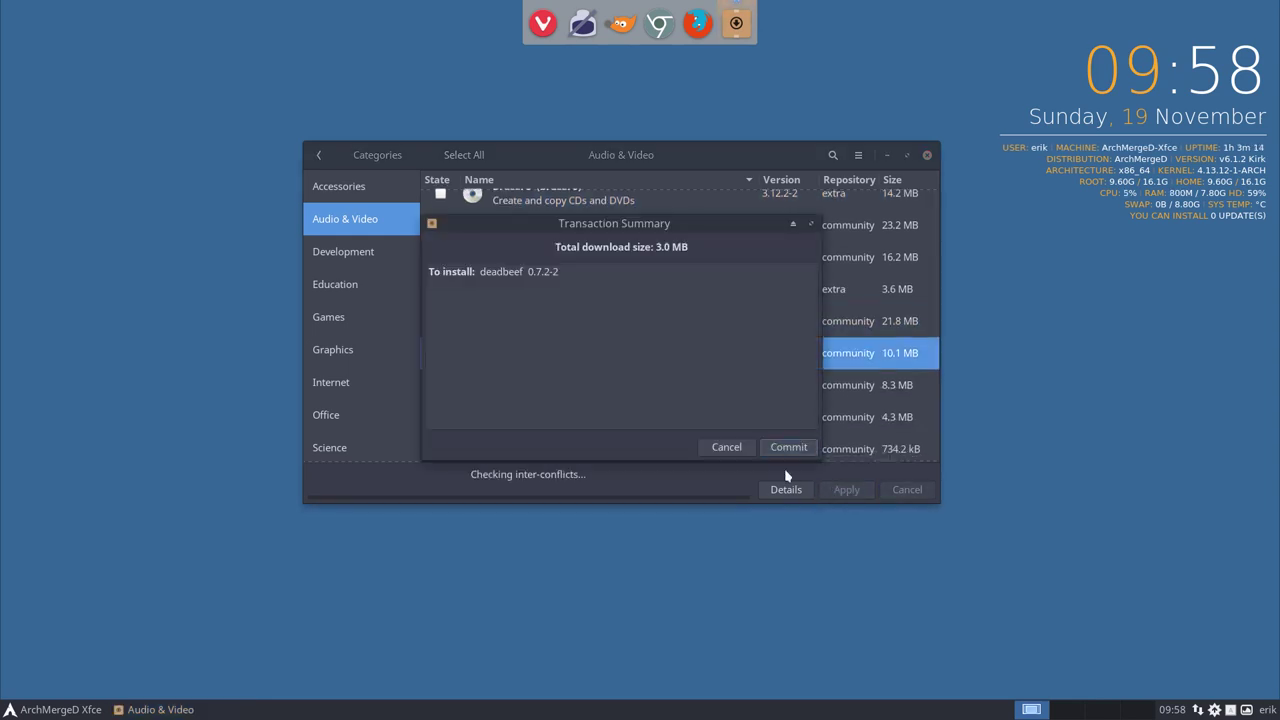
click(788, 449)
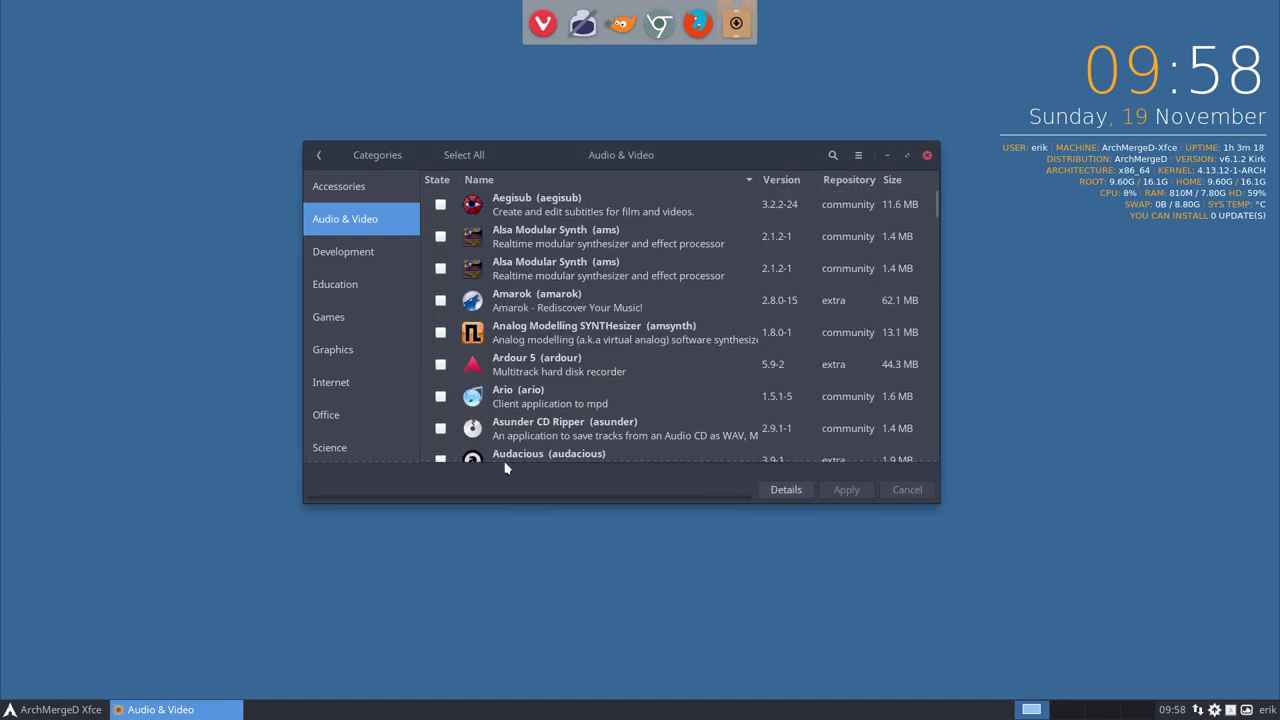
Launch the newly installed DeaDBeeF from the Multimedia menu, then close it.
click(55, 709)
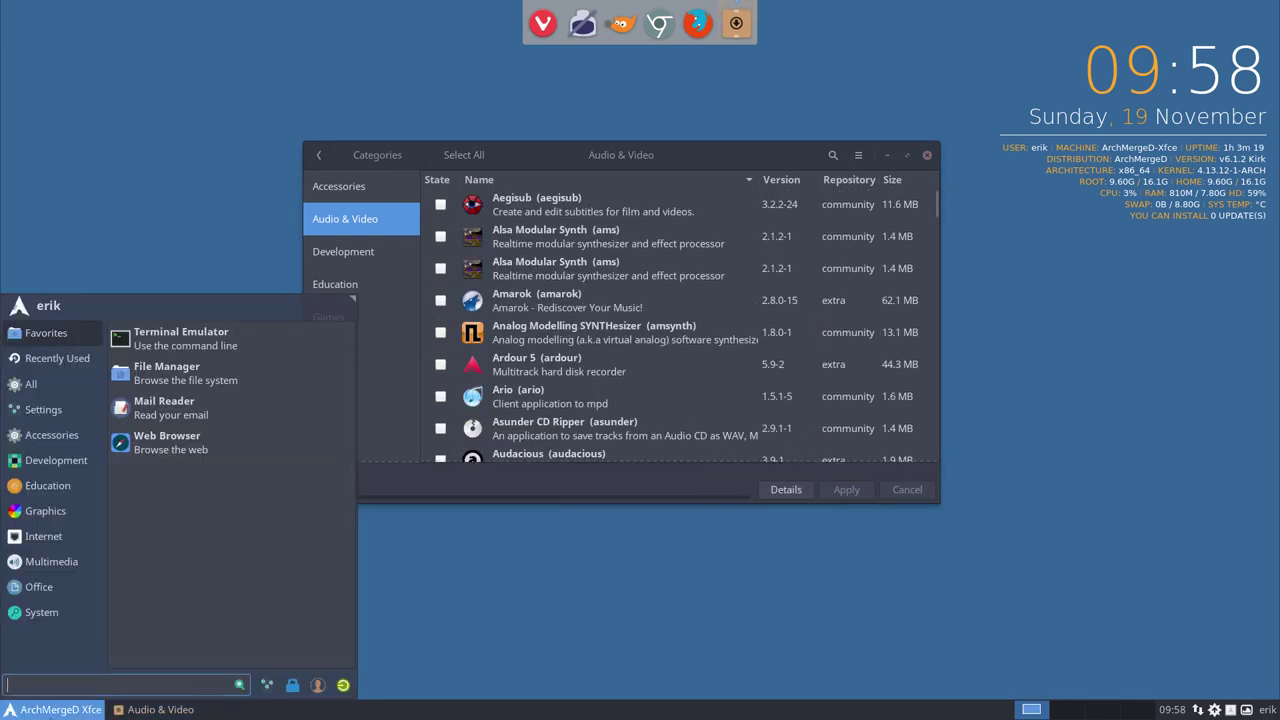
click(45, 511)
click(62, 563)
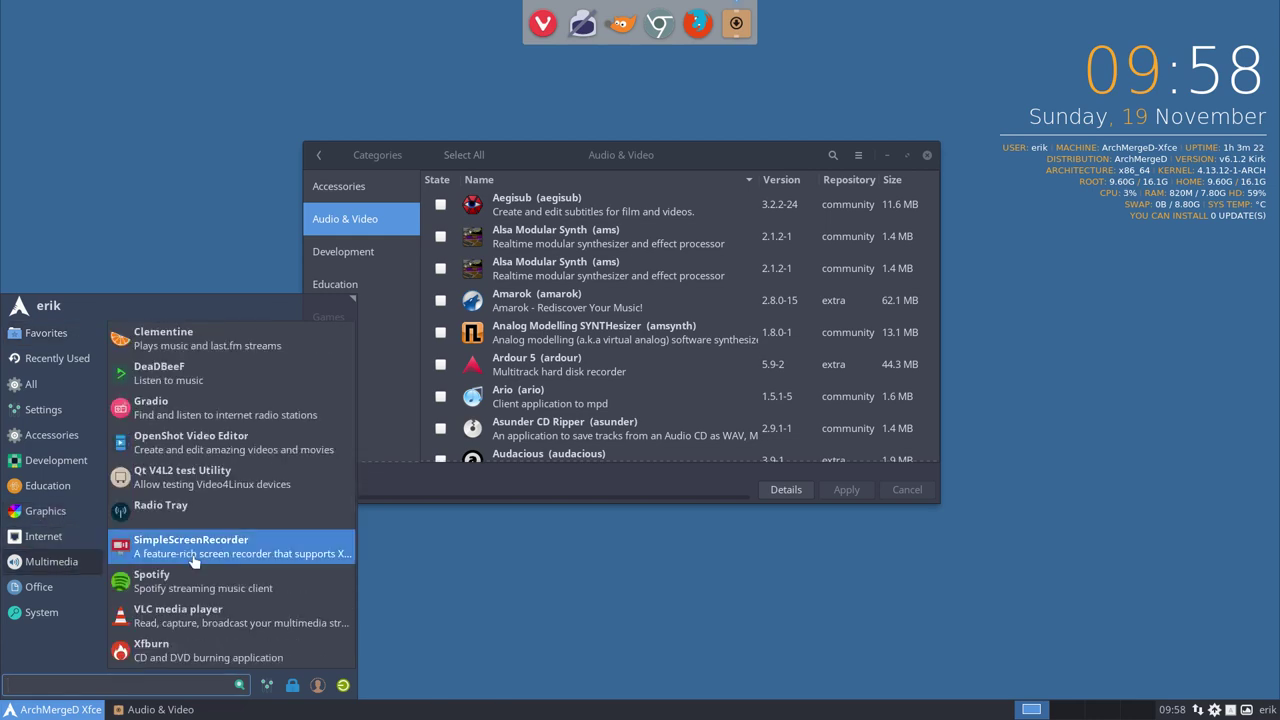
click(170, 368)
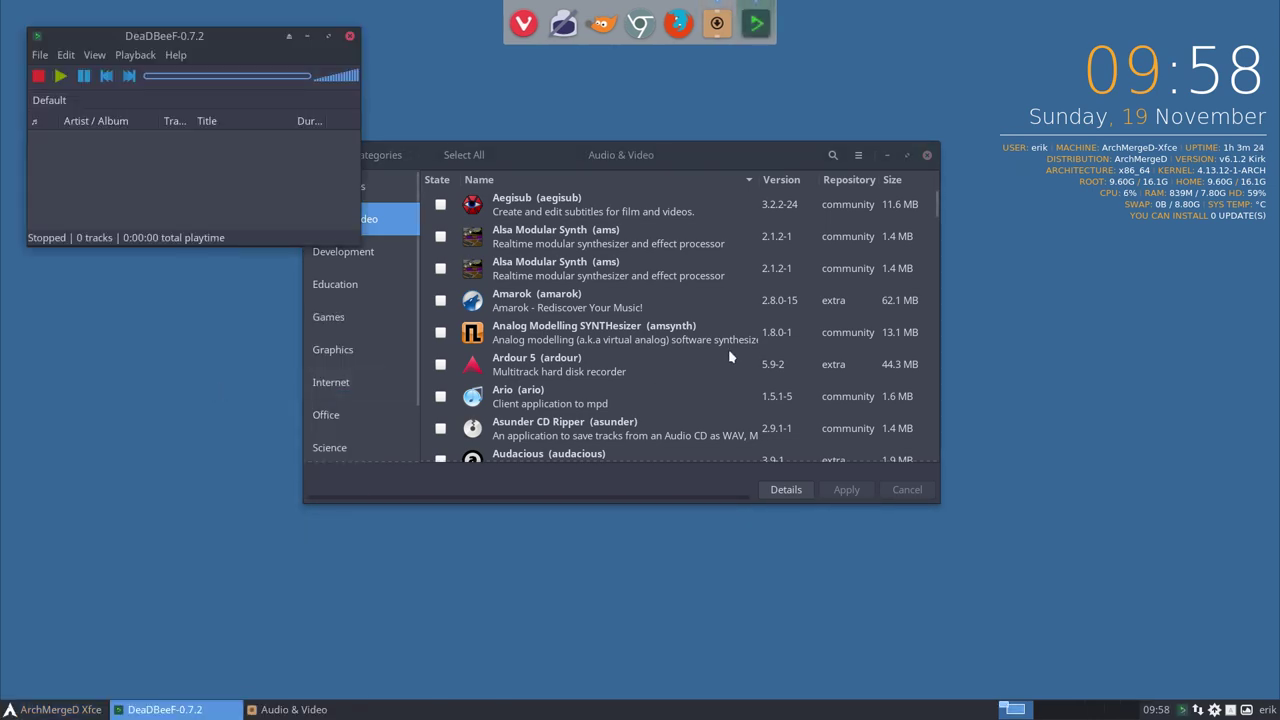
drag(218, 42, 945, 377)
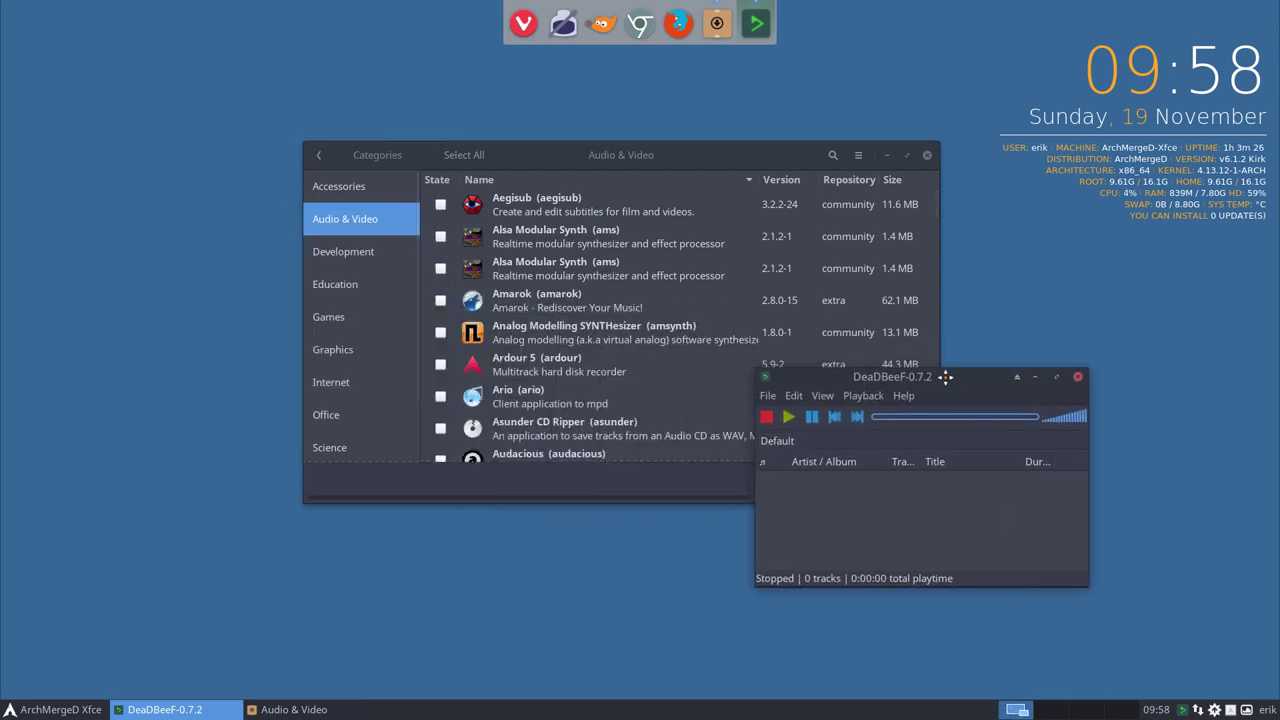
click(1078, 377)
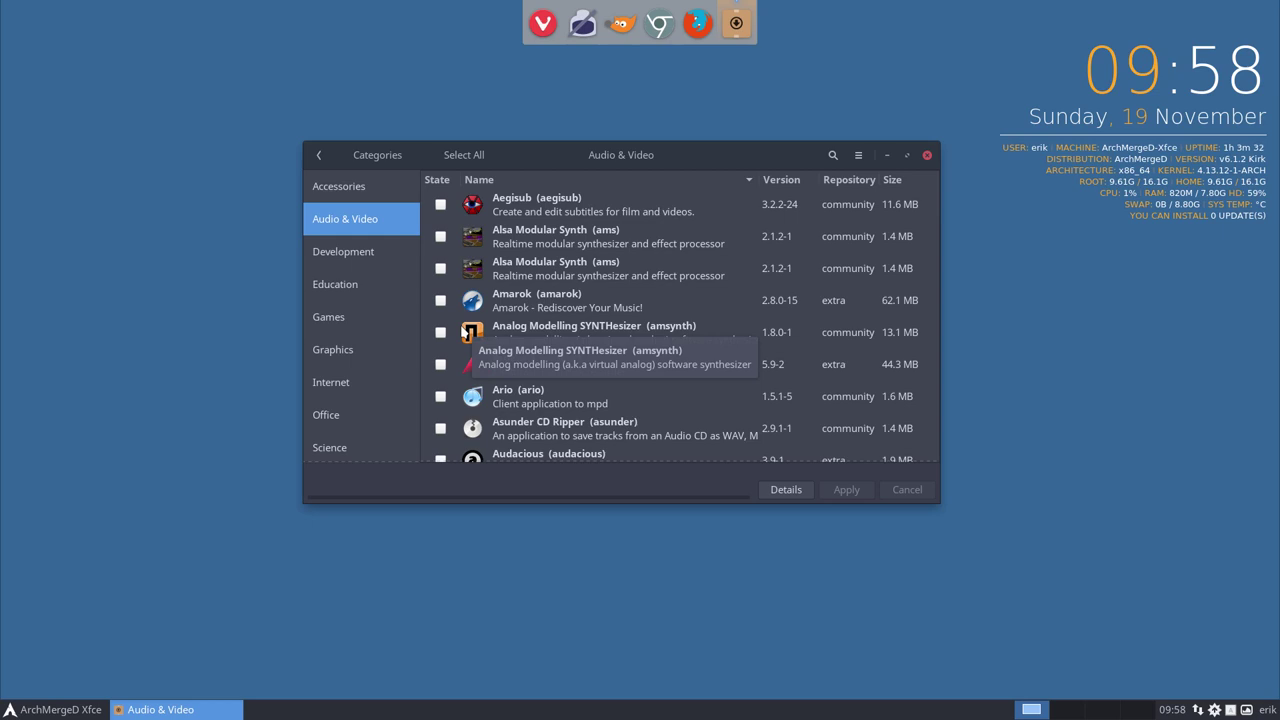
Move through Development and Education to Games, maximize, and sort games by size, largest first.
click(352, 257)
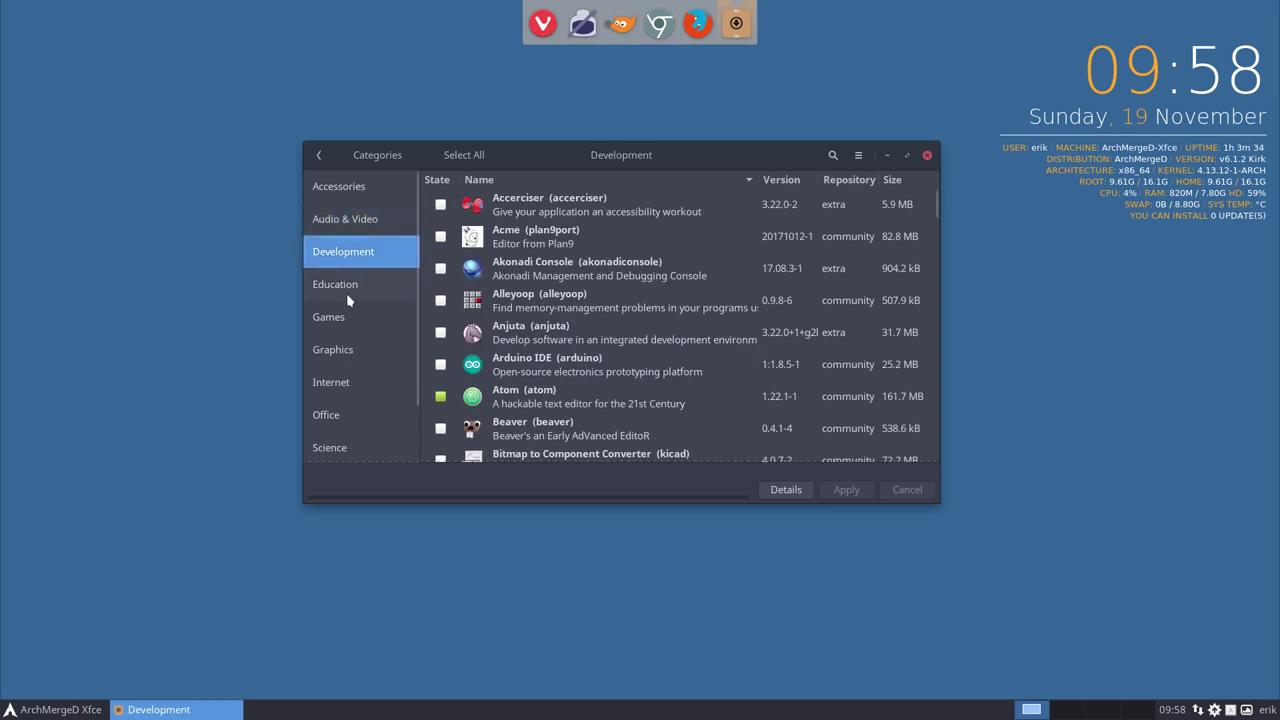
click(346, 289)
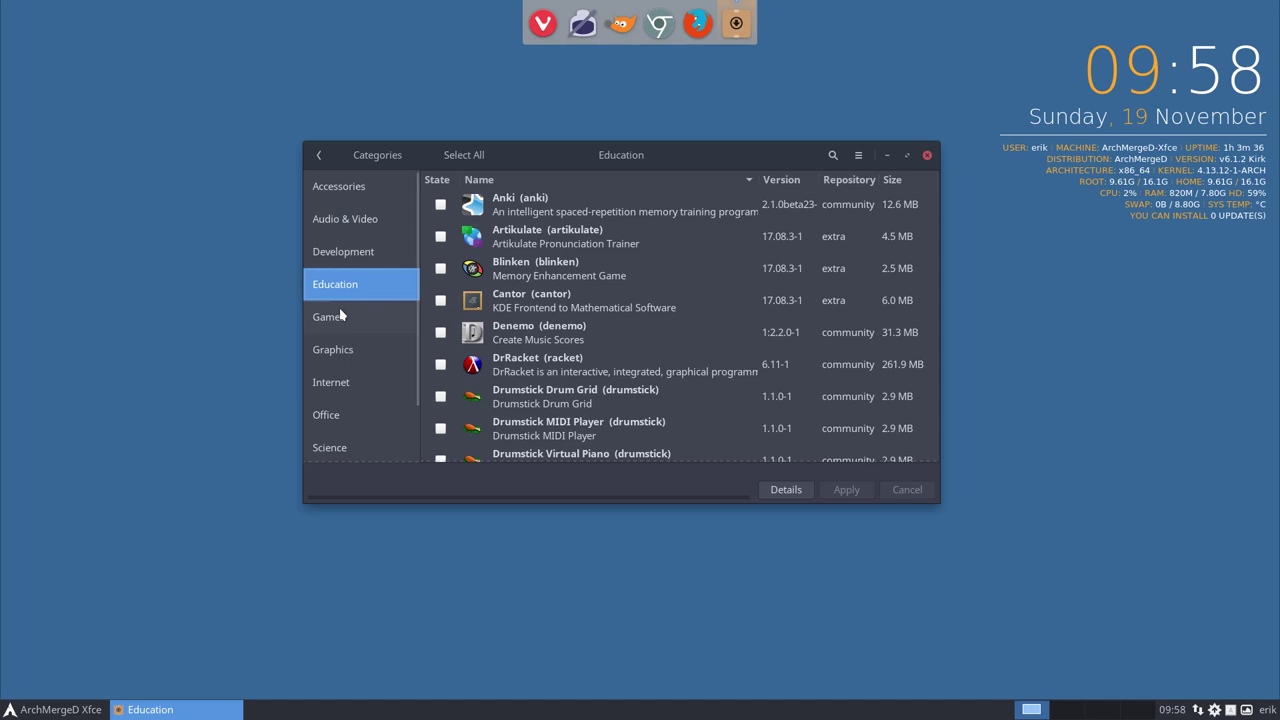
click(340, 317)
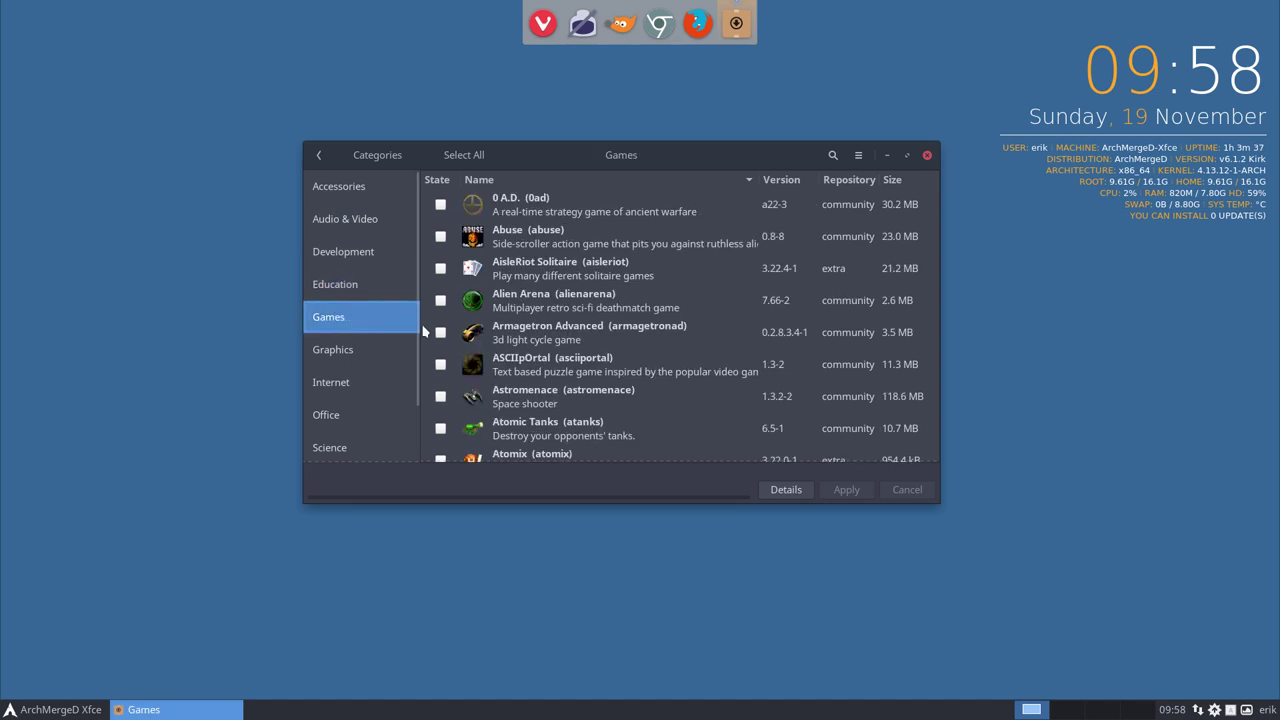
double_click(621, 162)
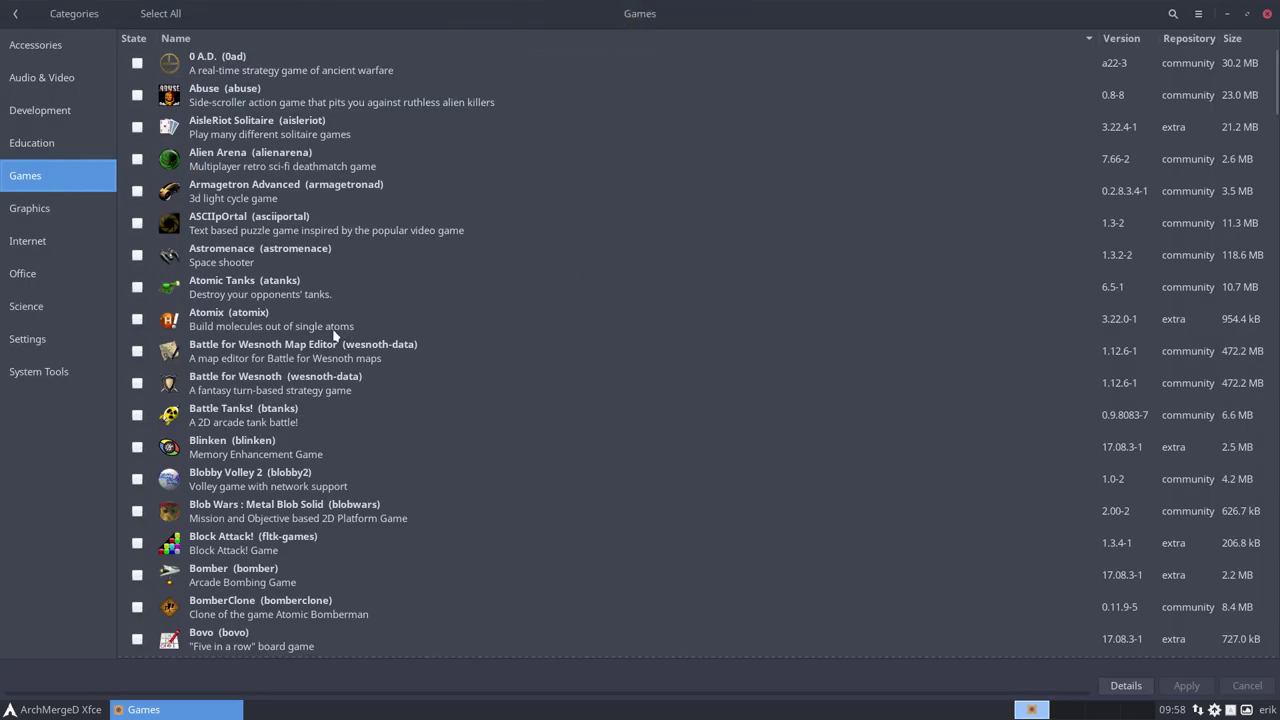
click(1232, 40)
click(1233, 44)
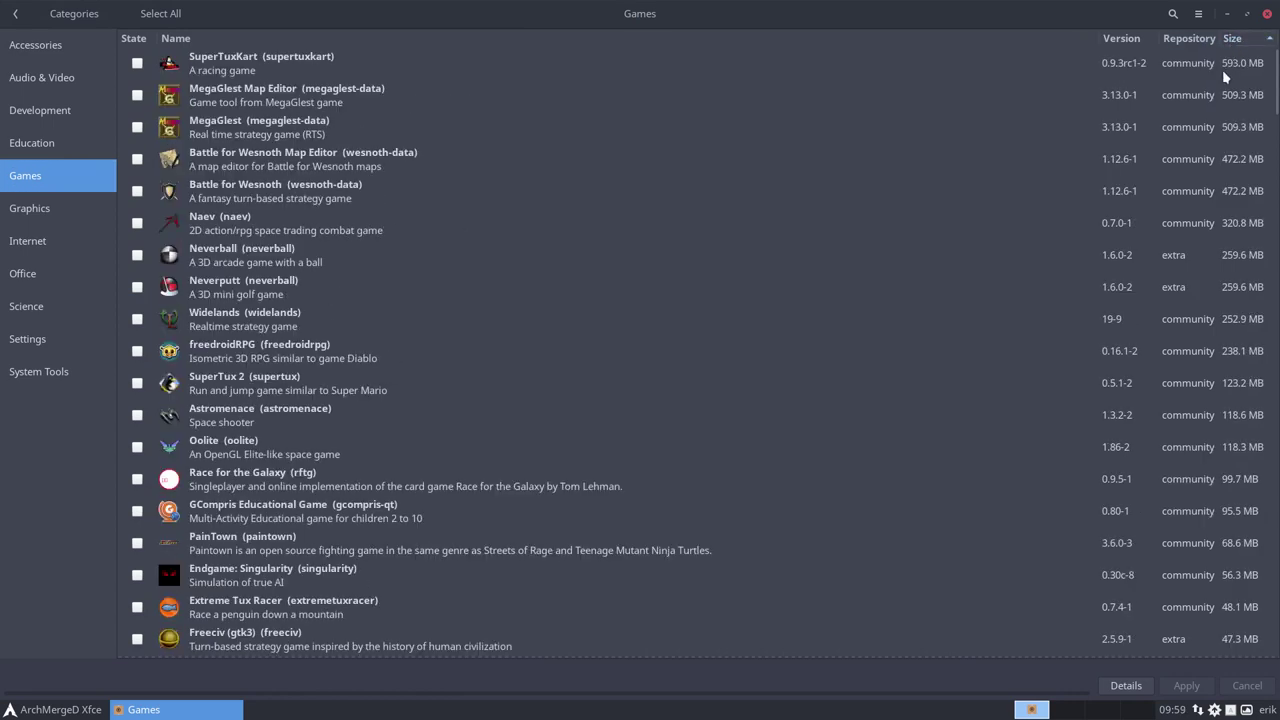
Inspect SuperTuxKart, MegaGlest Map Editor, MegaGlest, Neverball and SuperTux 2 entries.
click(293, 76)
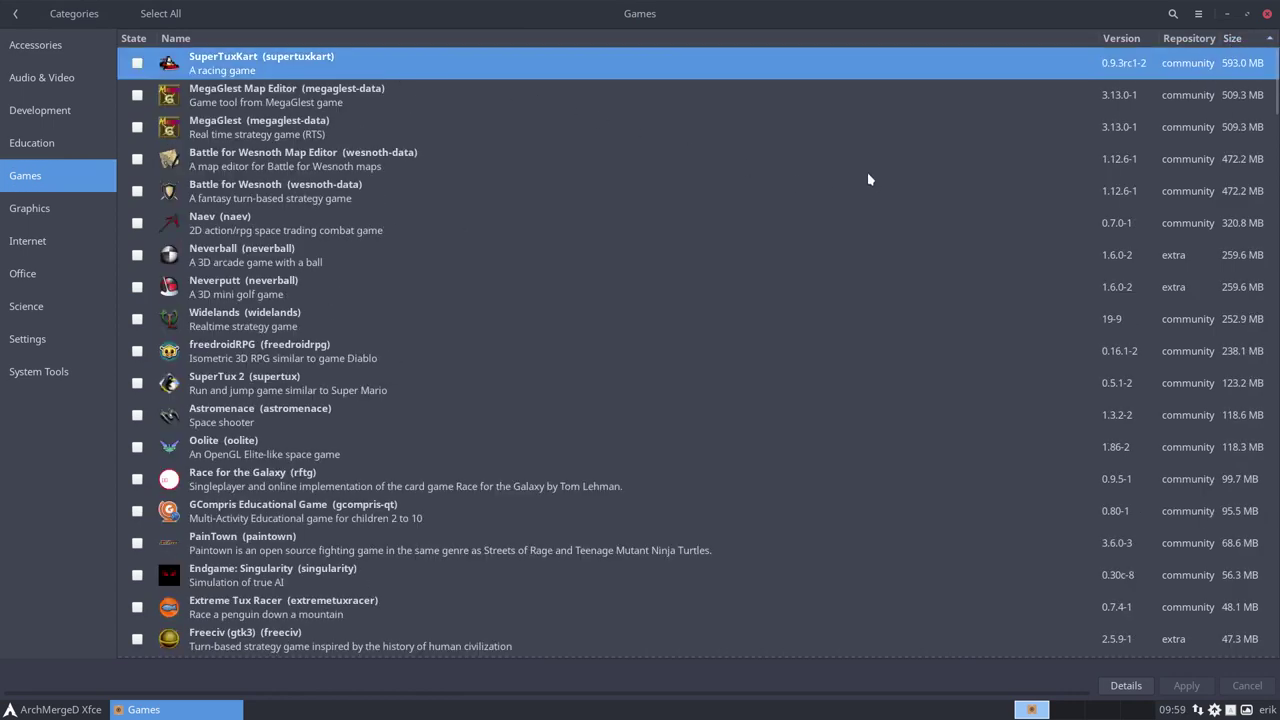
click(276, 108)
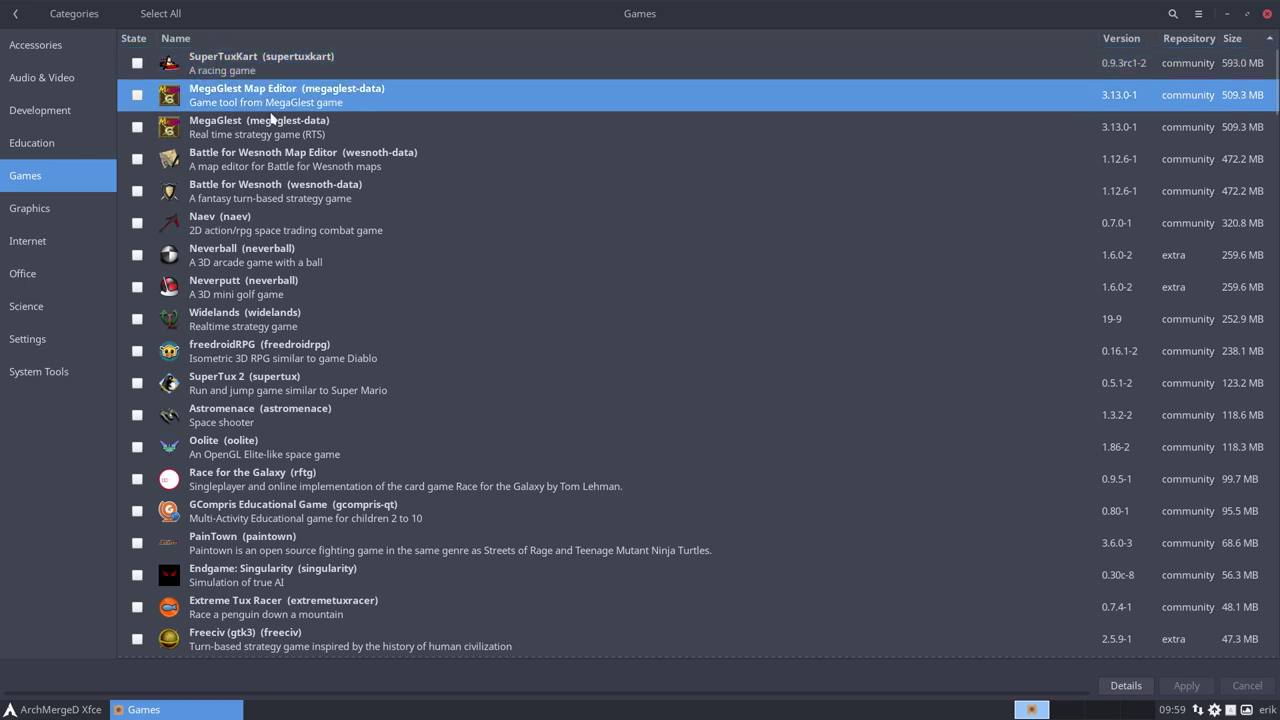
click(268, 126)
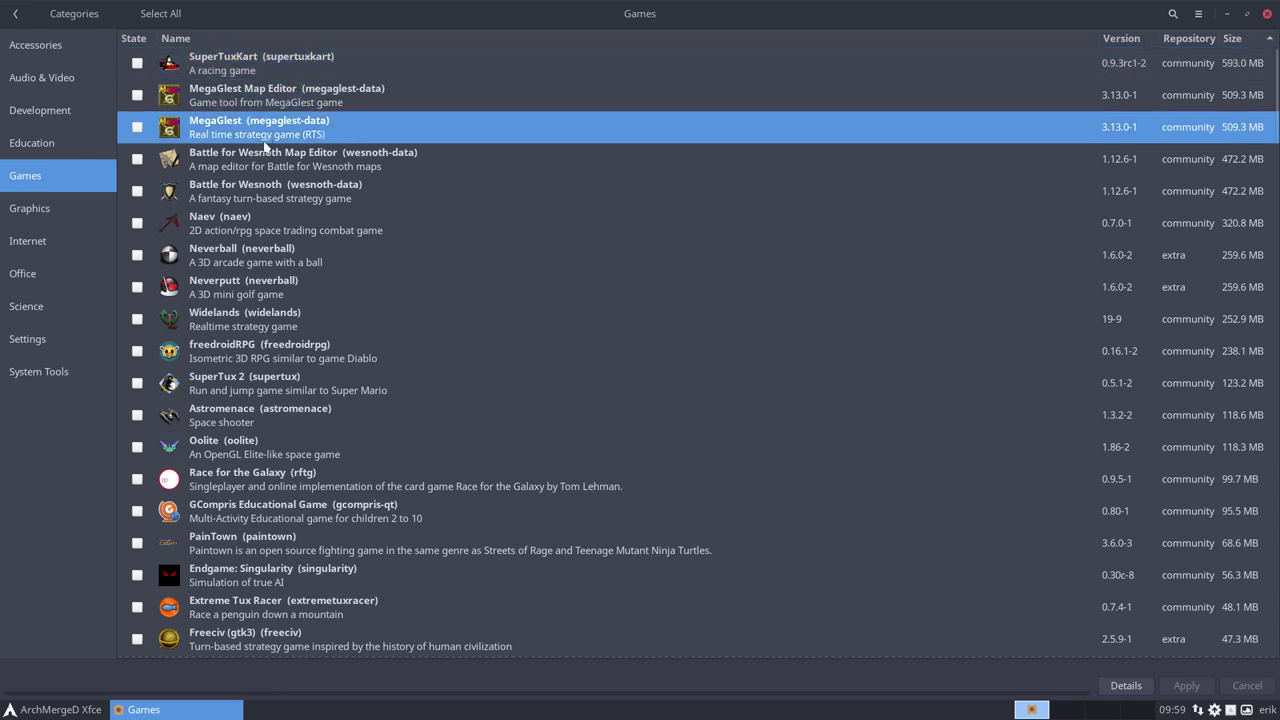
click(240, 262)
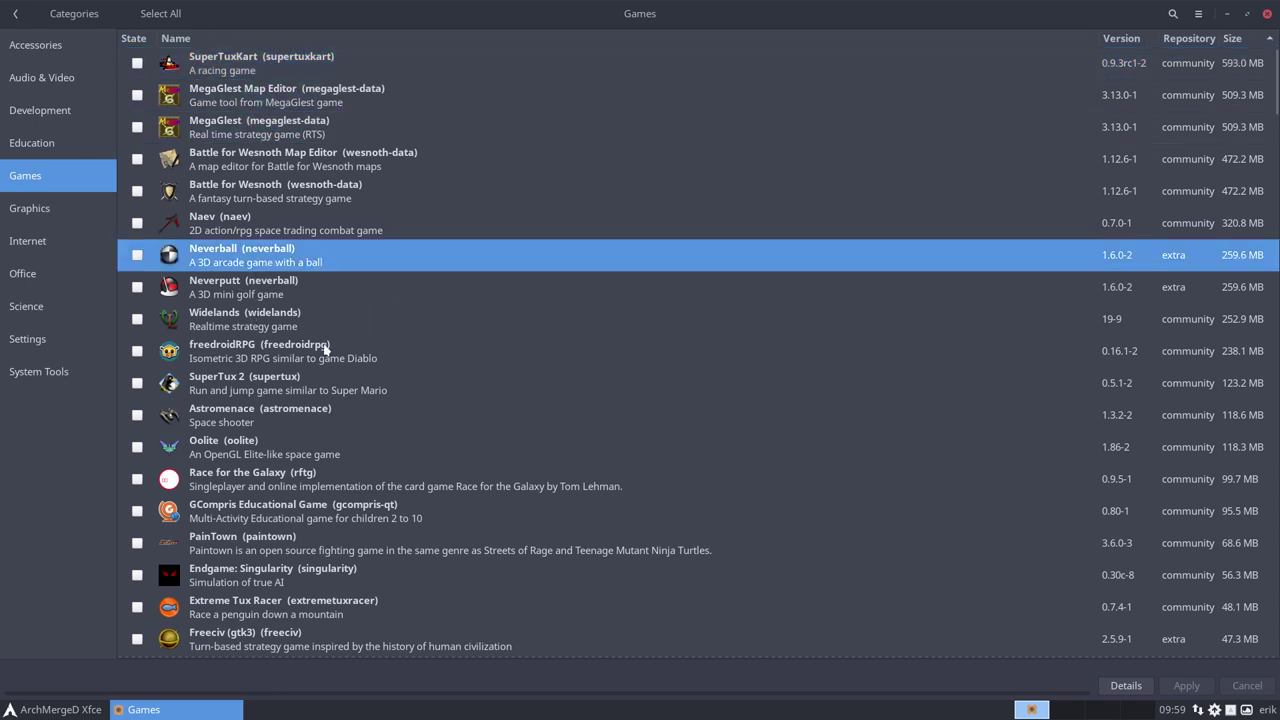
click(240, 390)
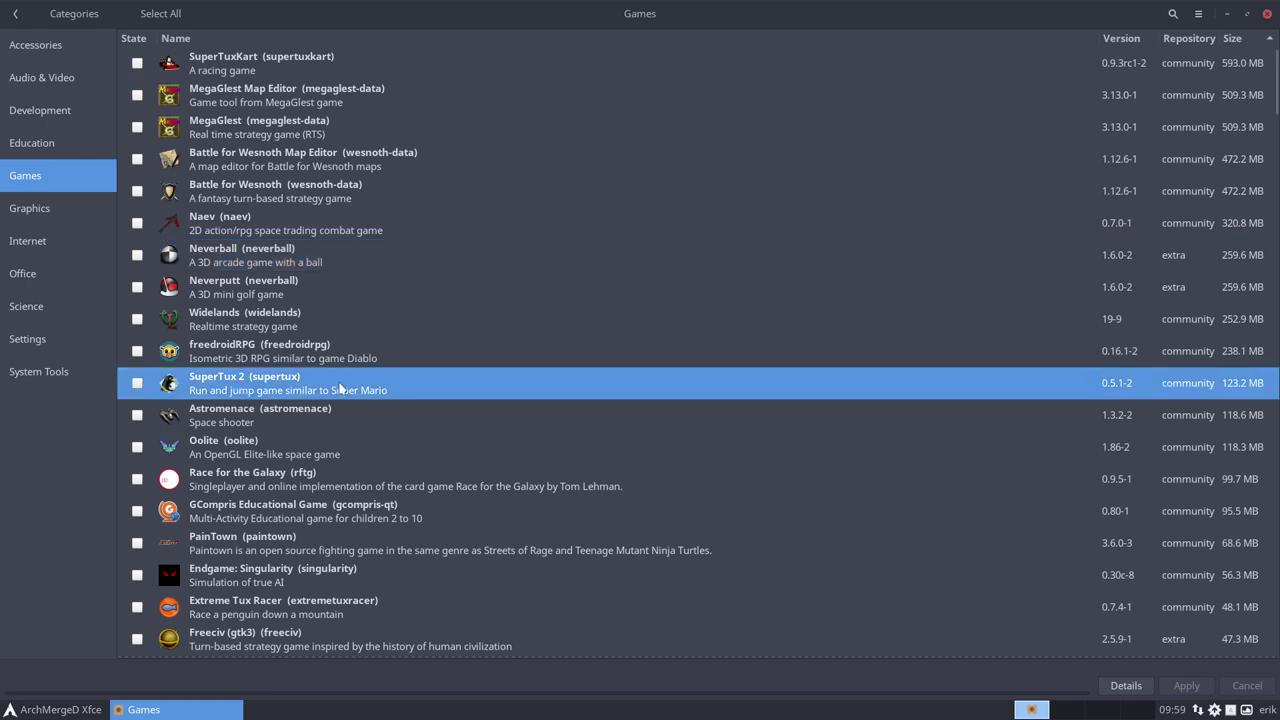
click(266, 76)
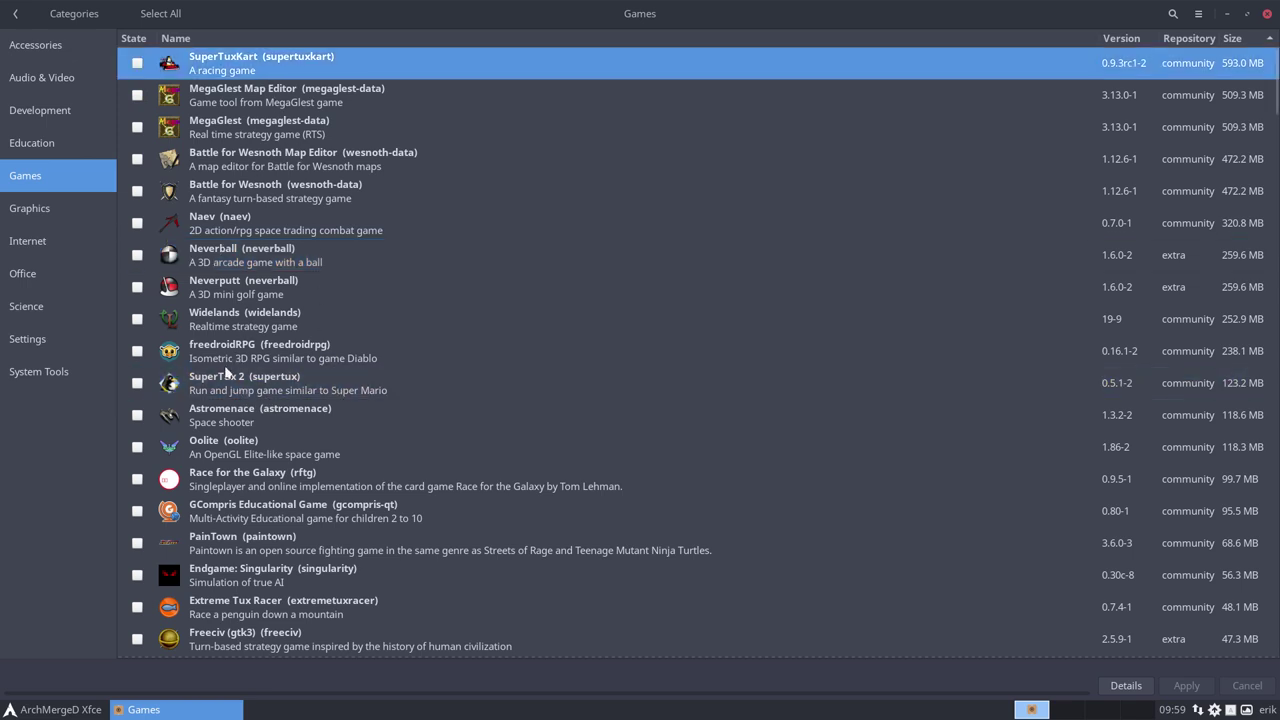
click(218, 392)
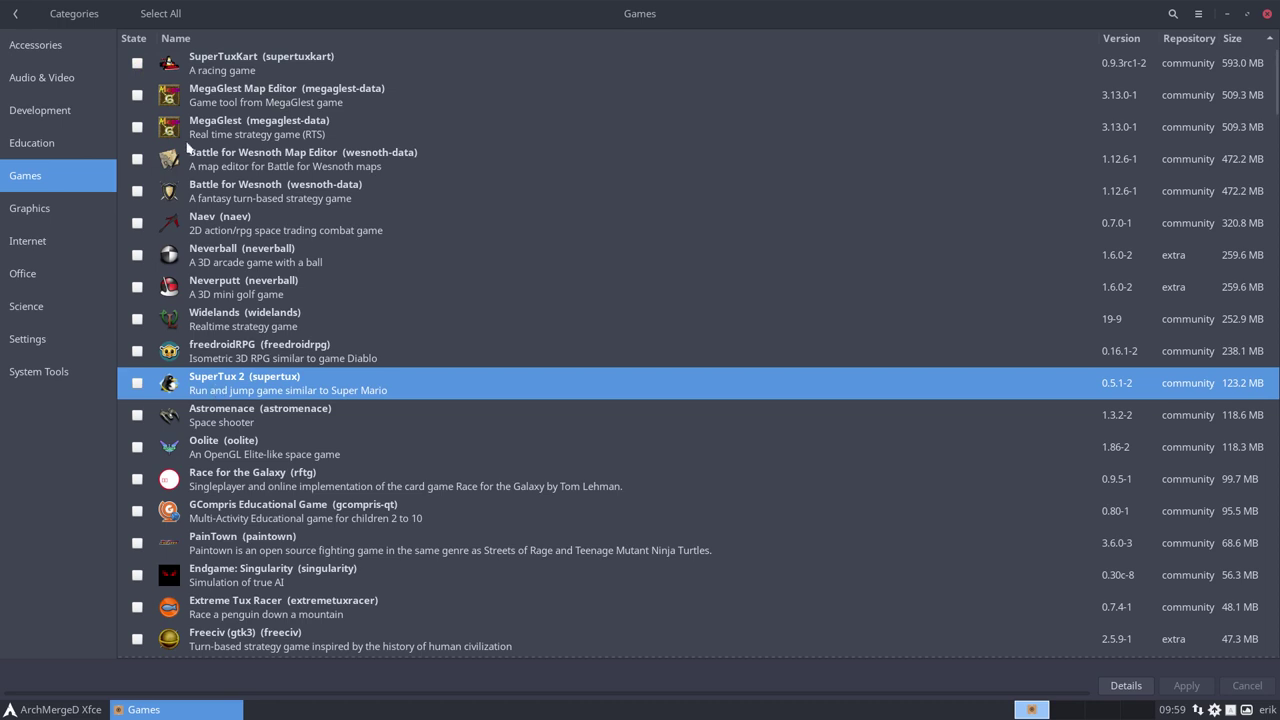
Switch to the Graphics category, select Blender and scroll the list.
click(40, 212)
click(236, 136)
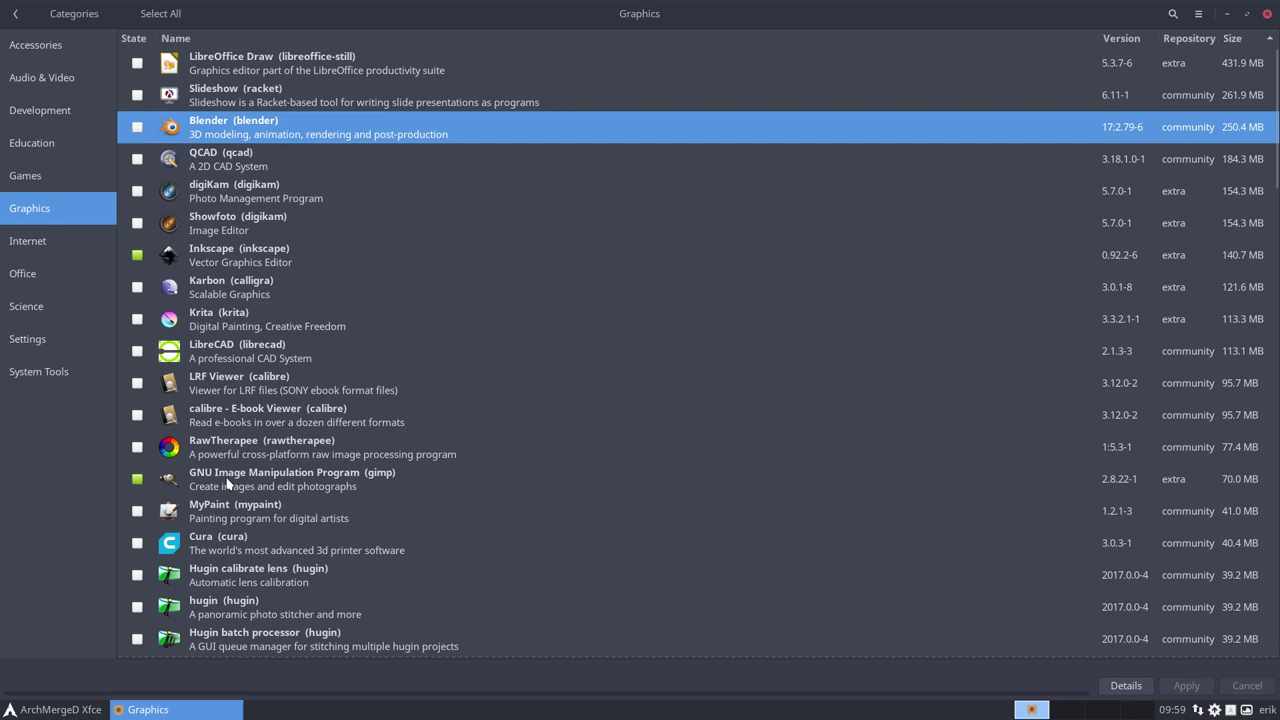
scroll(228, 484, down, 8)
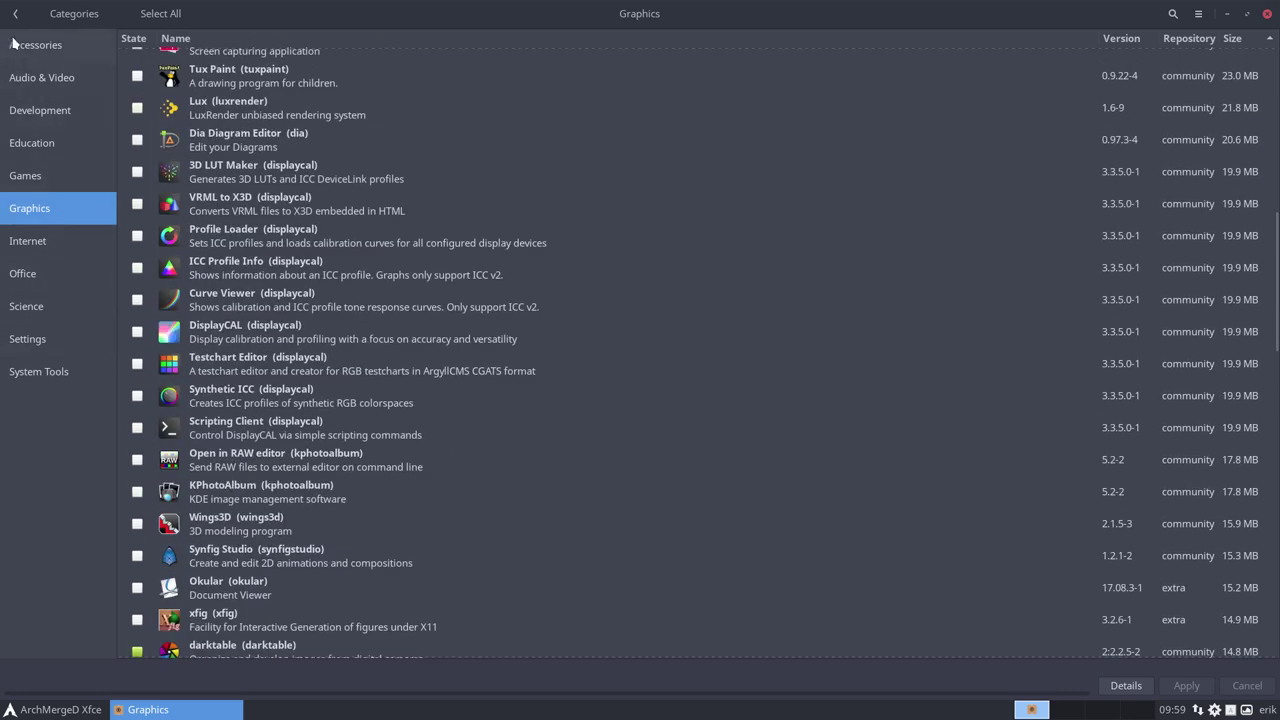
Return to the main view, open Groups and list the xfce4 group's packages.
click(16, 14)
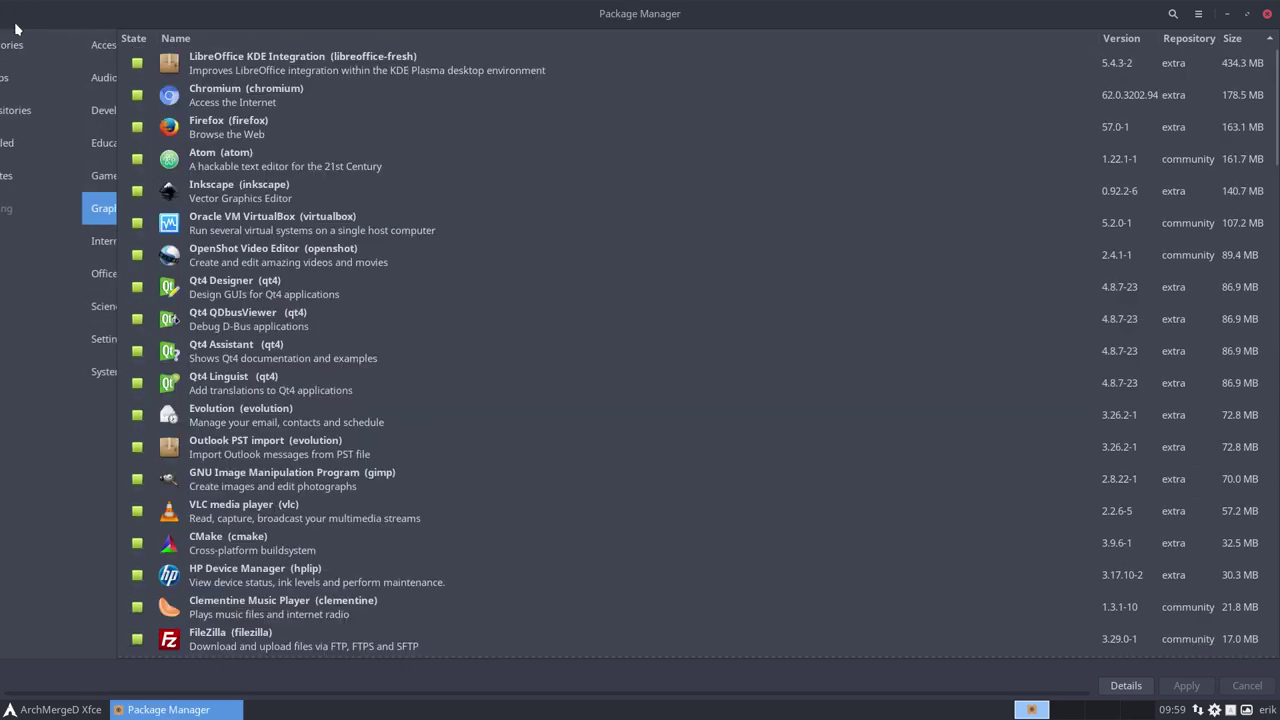
click(27, 78)
scroll(41, 317, down, 5)
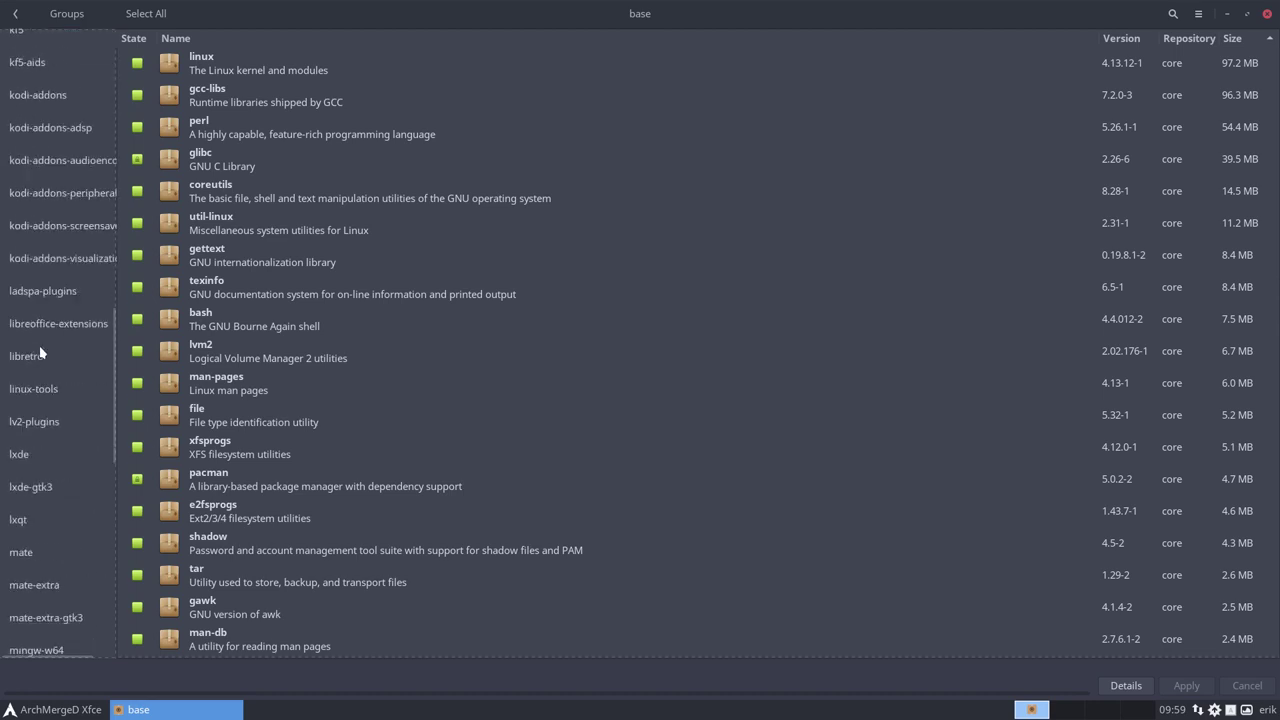
scroll(40, 351, down, 5)
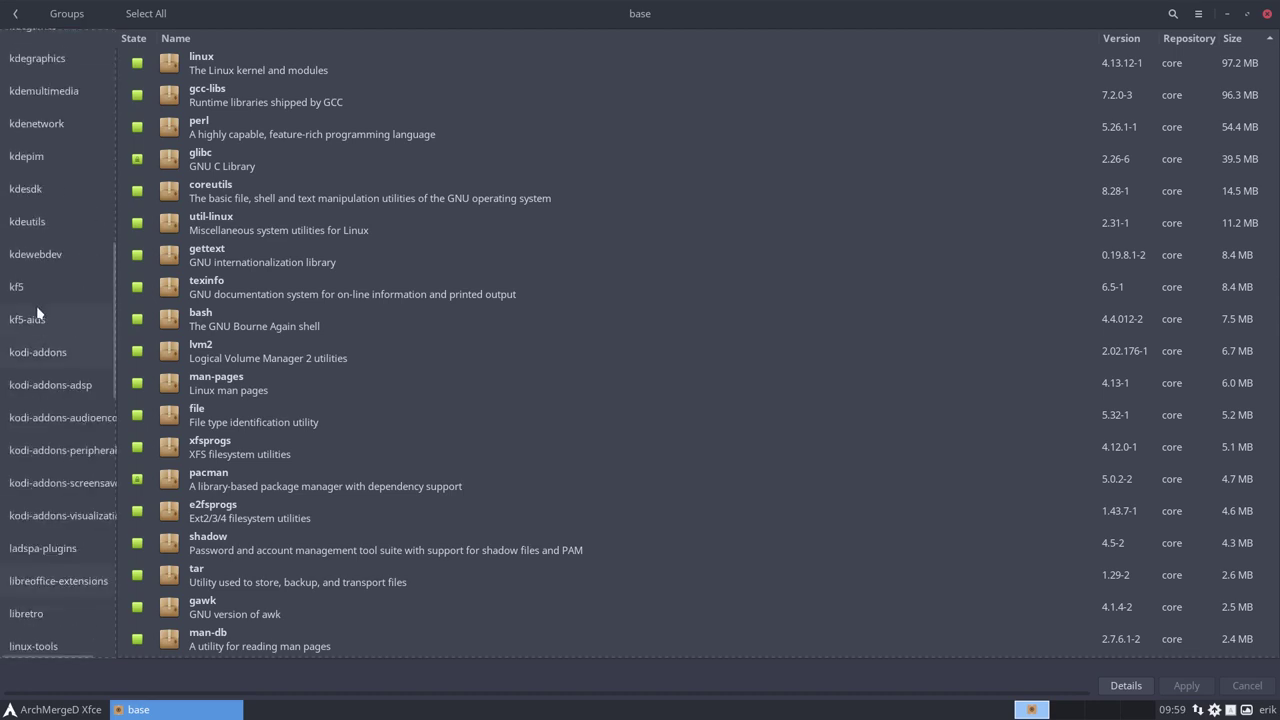
scroll(45, 430, down, 8)
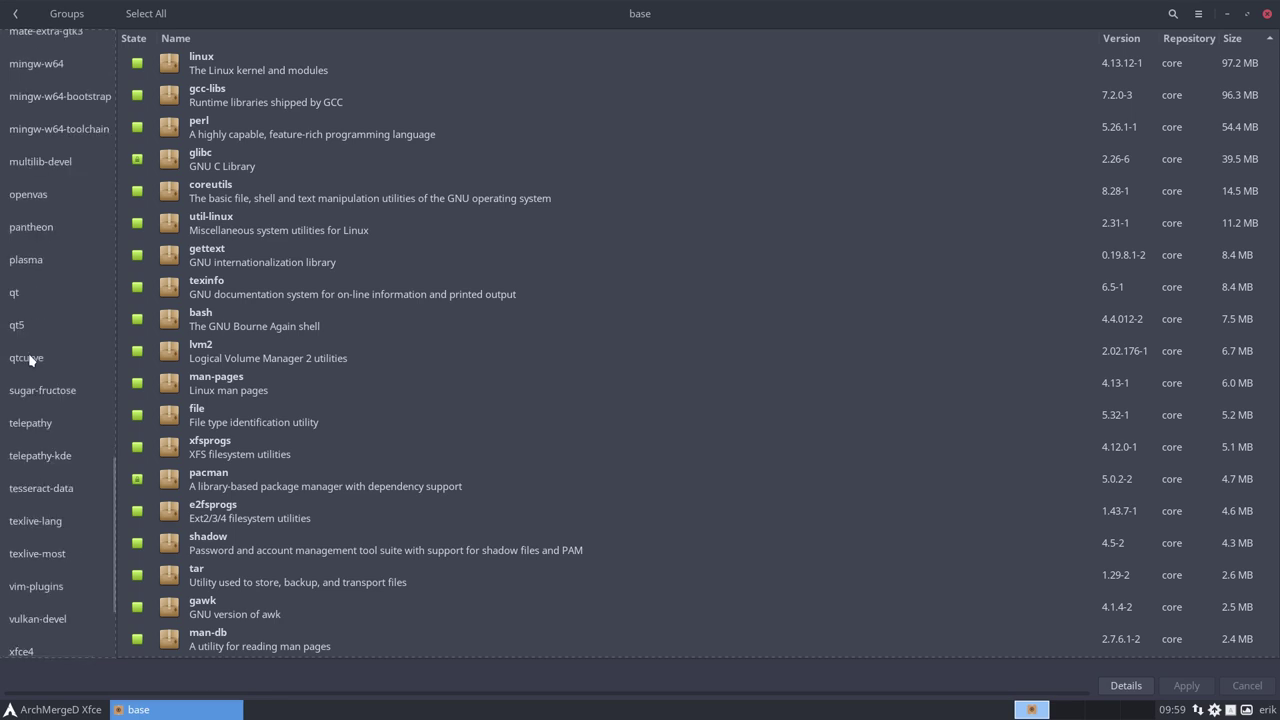
scroll(37, 455, down, 3)
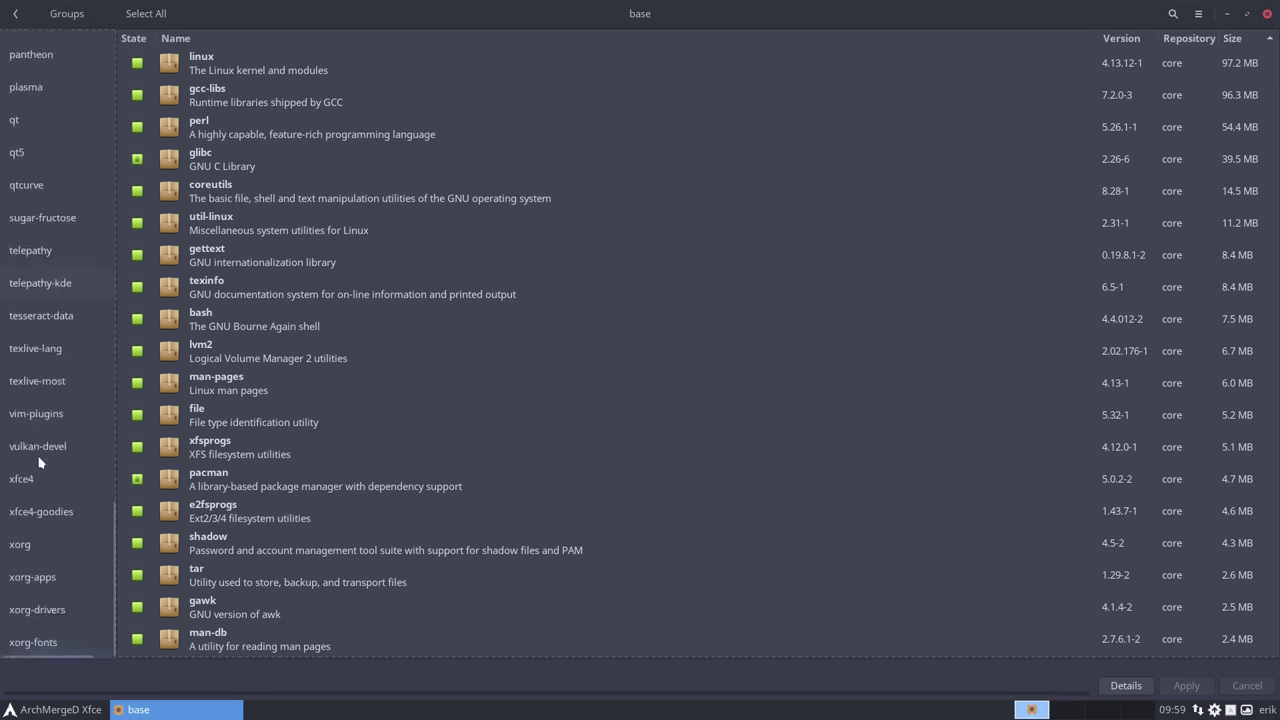
click(33, 477)
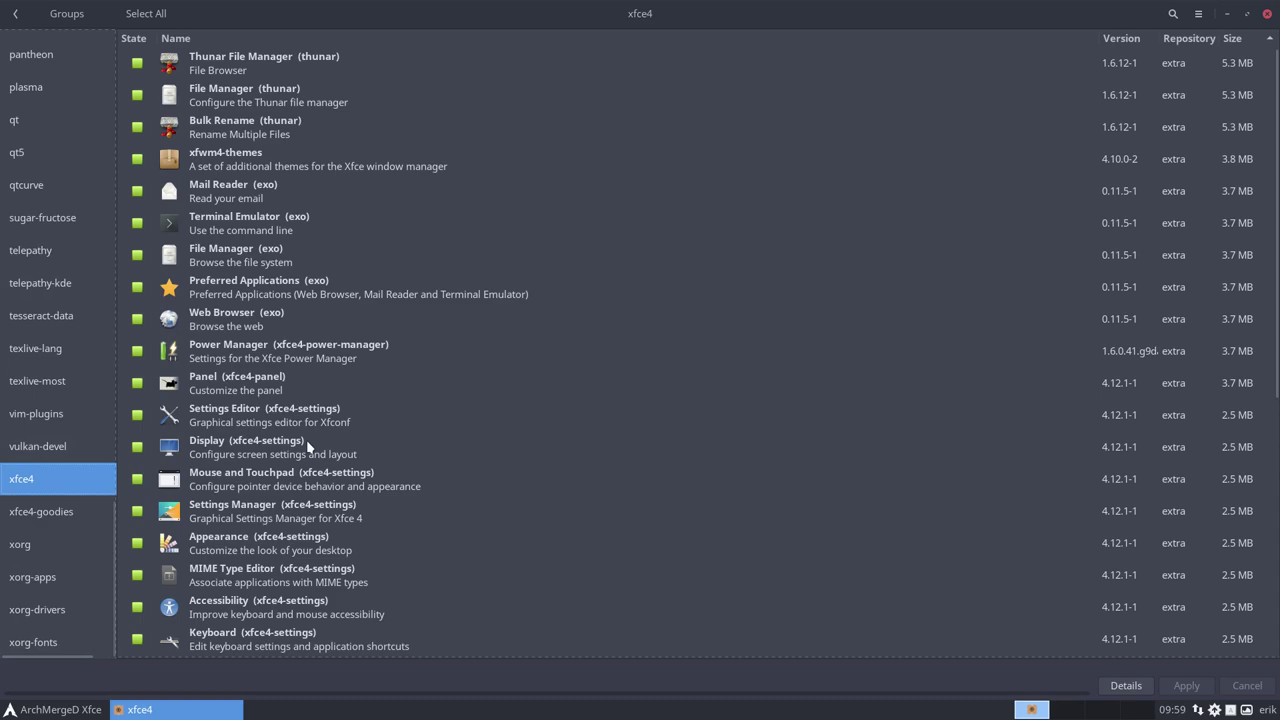
scroll(308, 447, down, 5)
scroll(308, 447, up, 5)
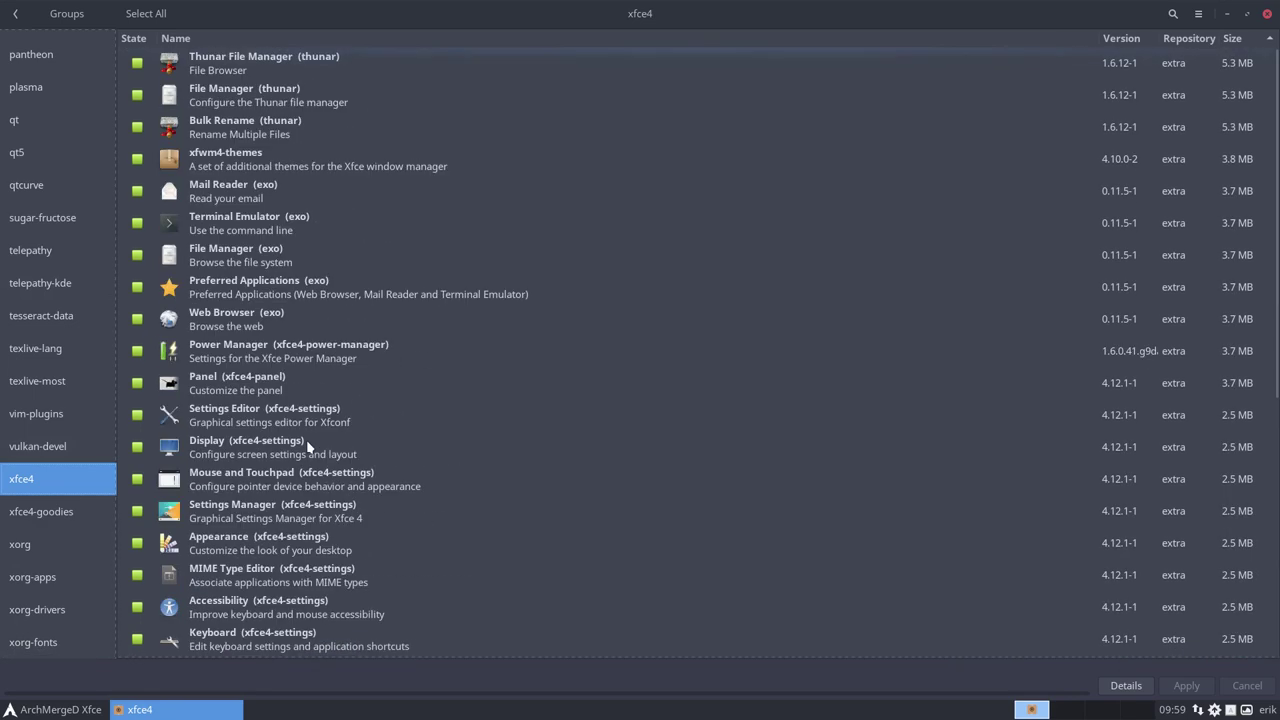
Open xfce4-goodies and mark then unmark xfce4-timer-plugin, leaving nothing pending.
click(41, 511)
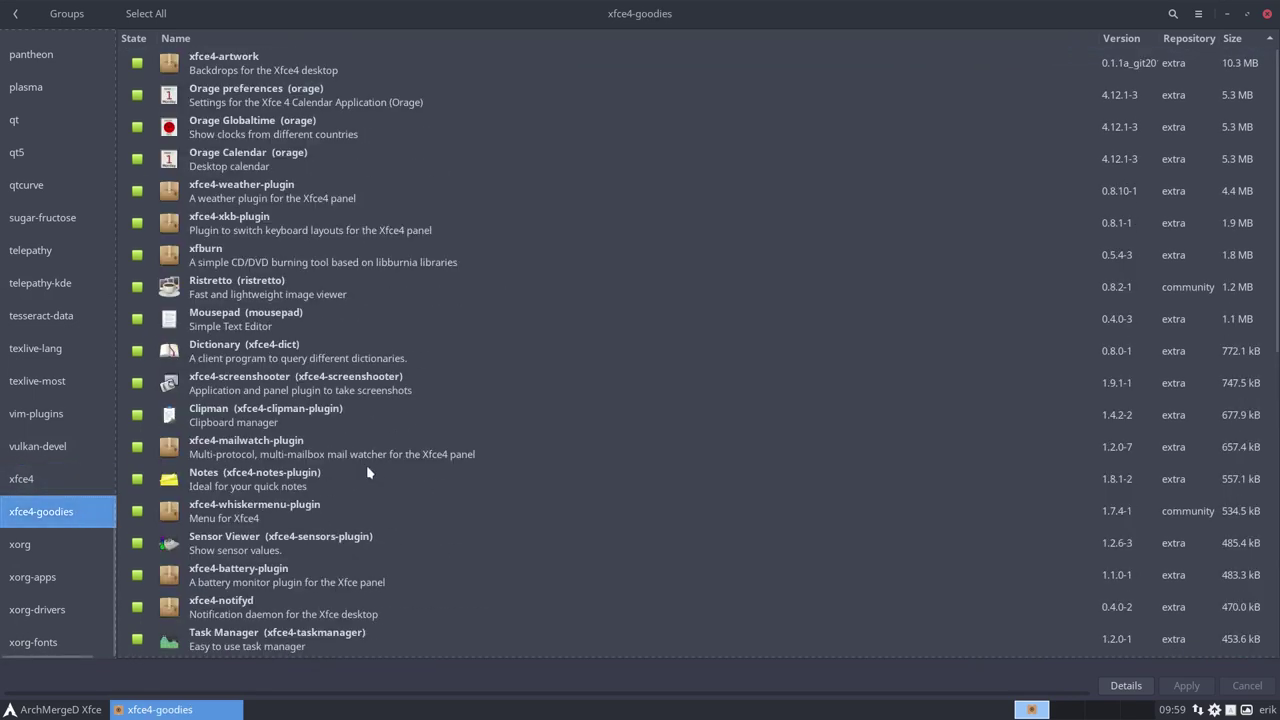
scroll(366, 465, down, 5)
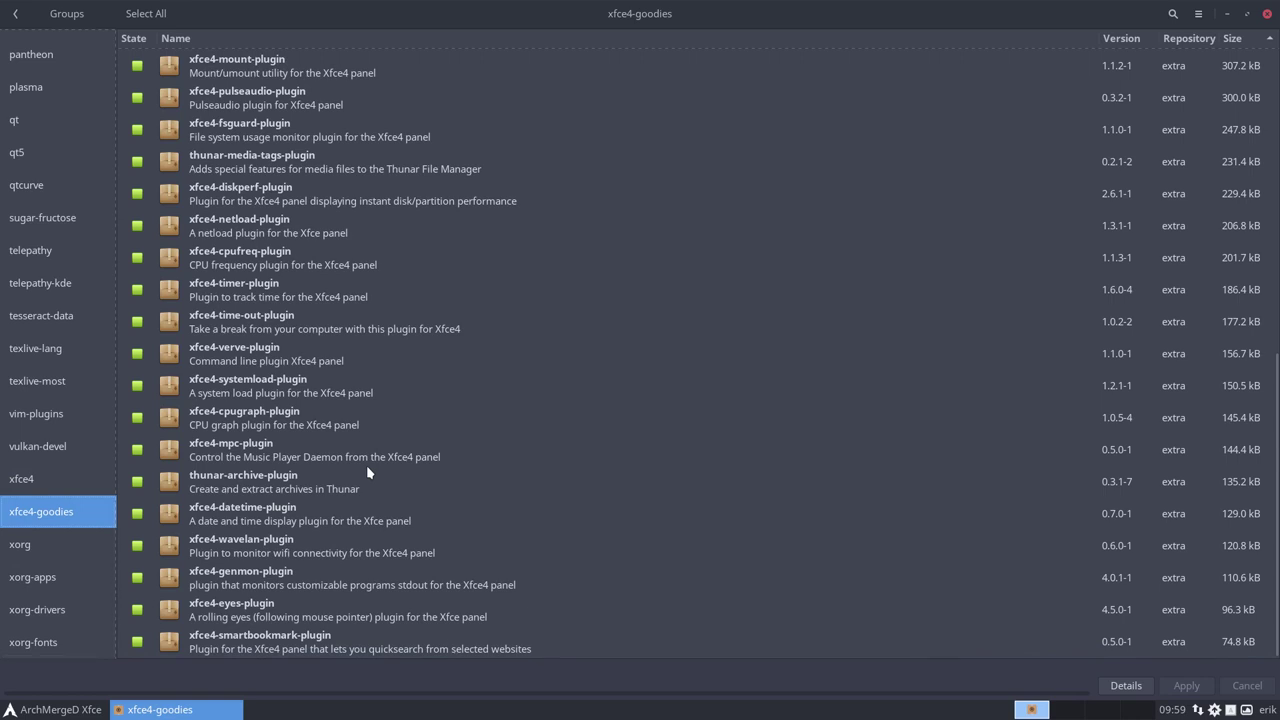
click(138, 290)
click(138, 290)
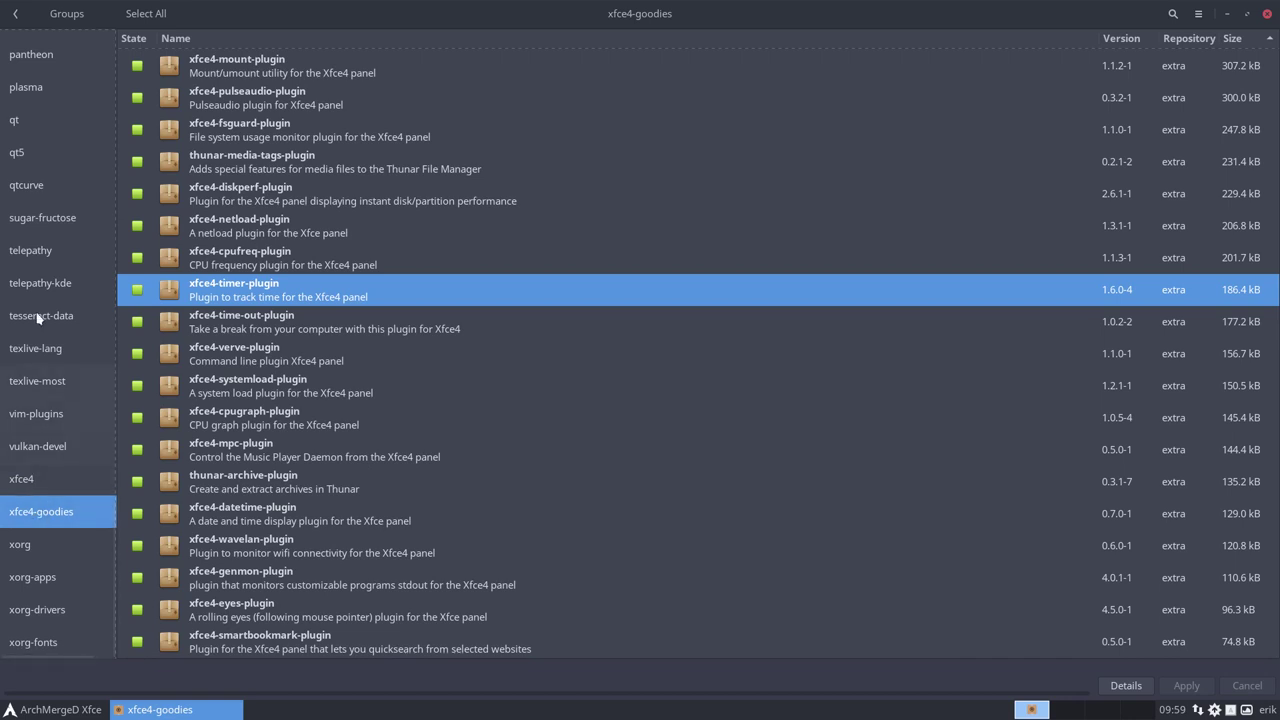
Check the Installed packages list, return home, and close Pamac.
click(15, 14)
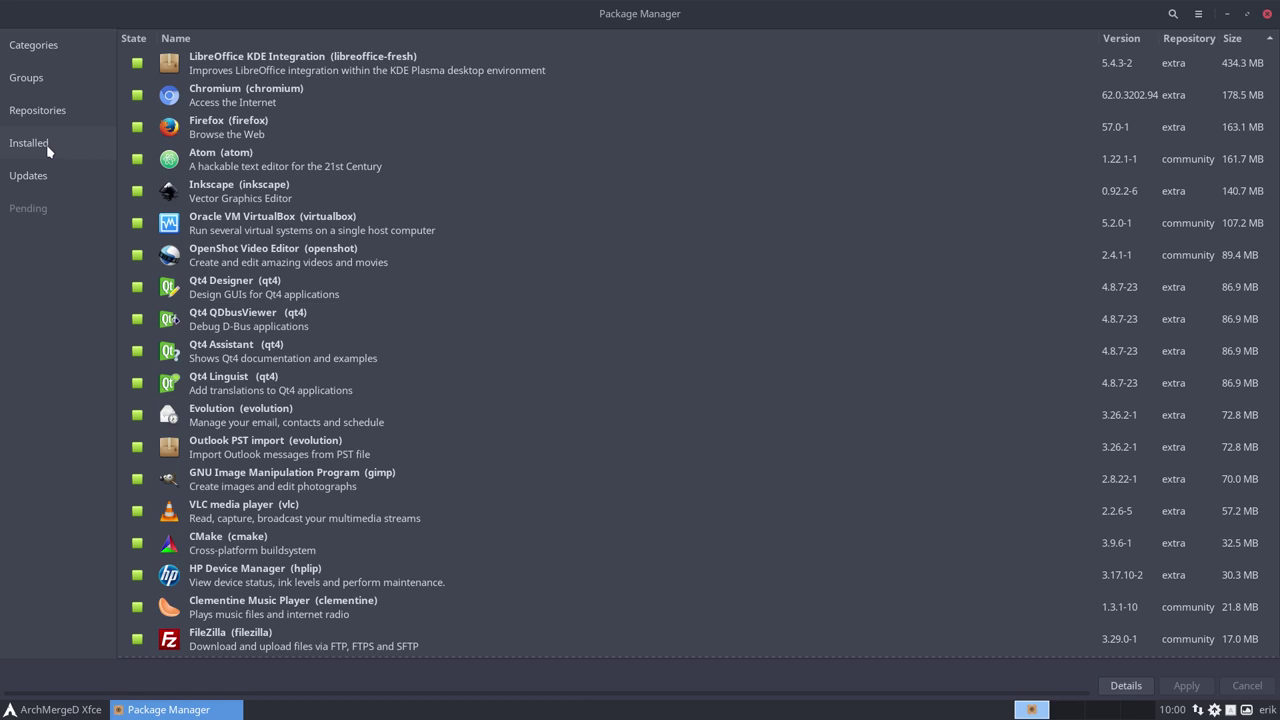
click(46, 144)
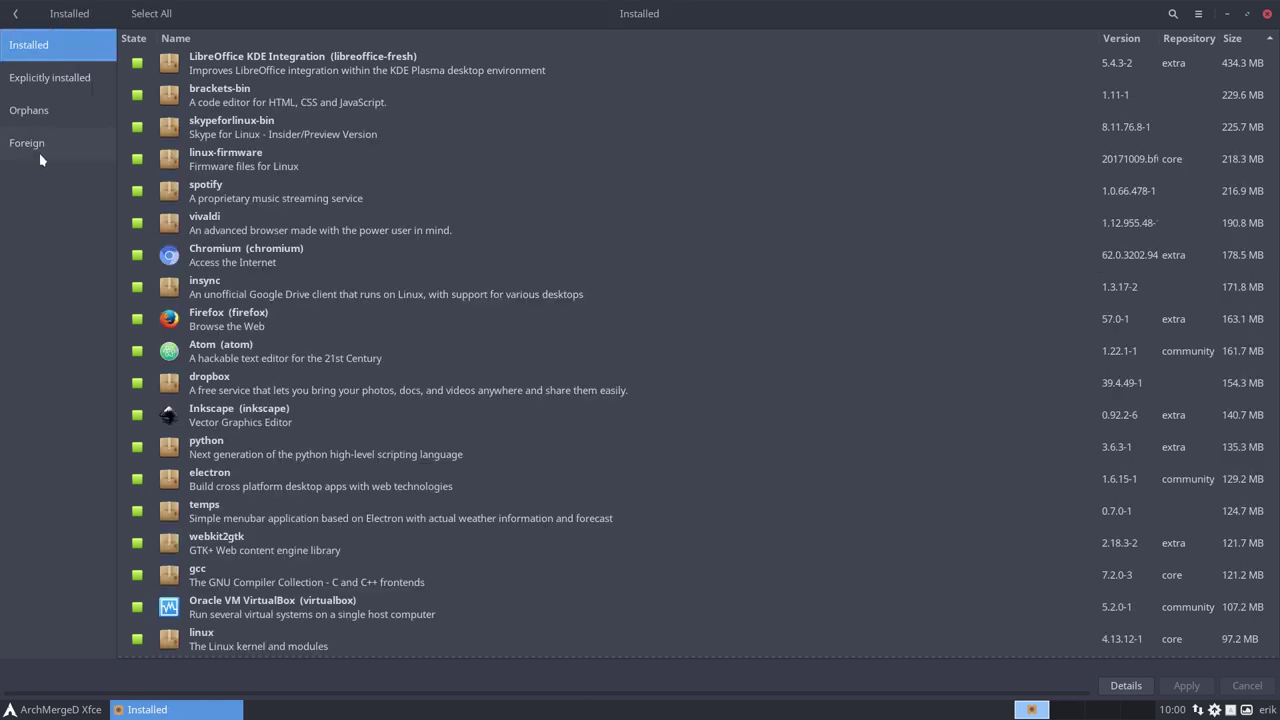
click(16, 14)
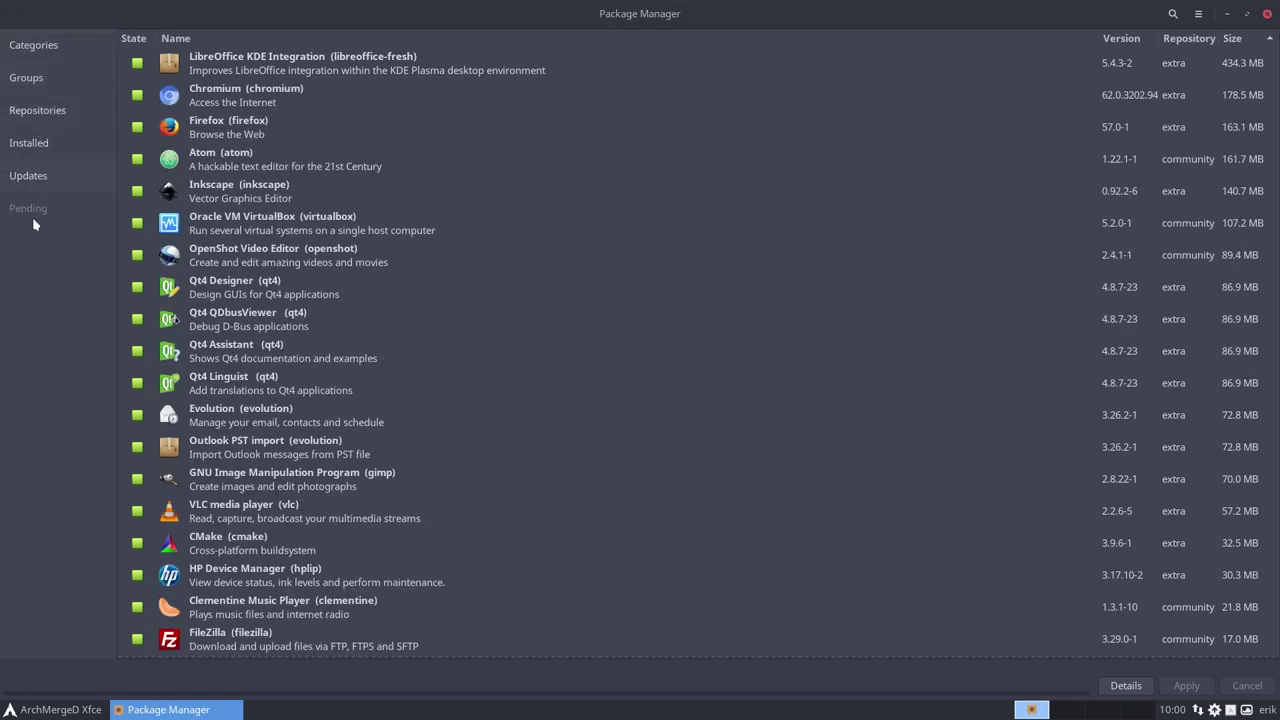
click(768, 184)
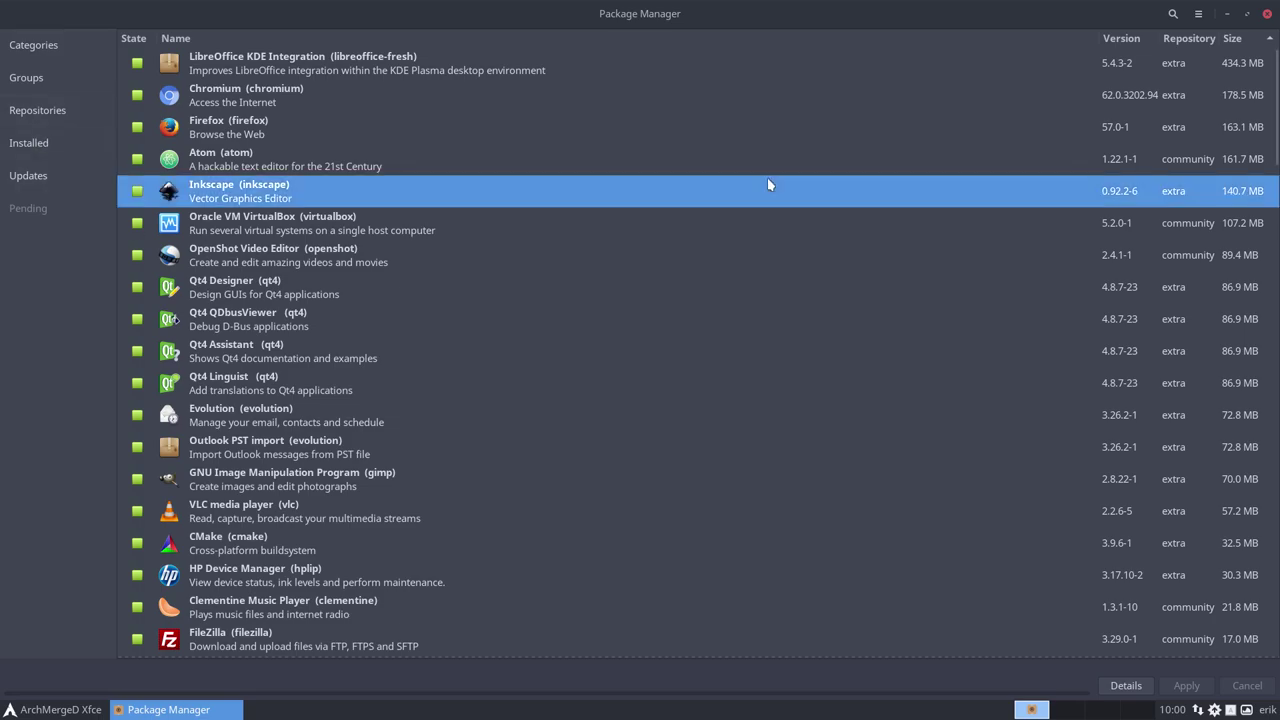
click(1267, 13)
Search the Whisker Menu for 'software', then close and reopen the menu.
click(60, 710)
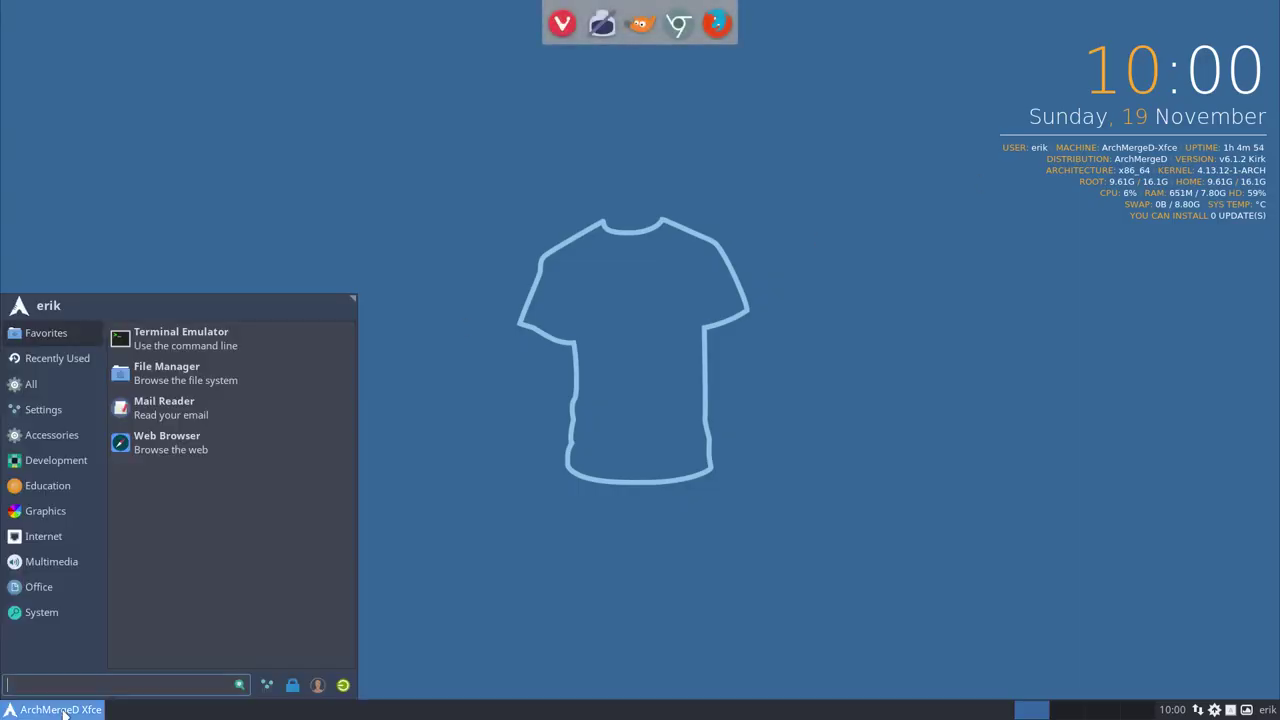
text(software)
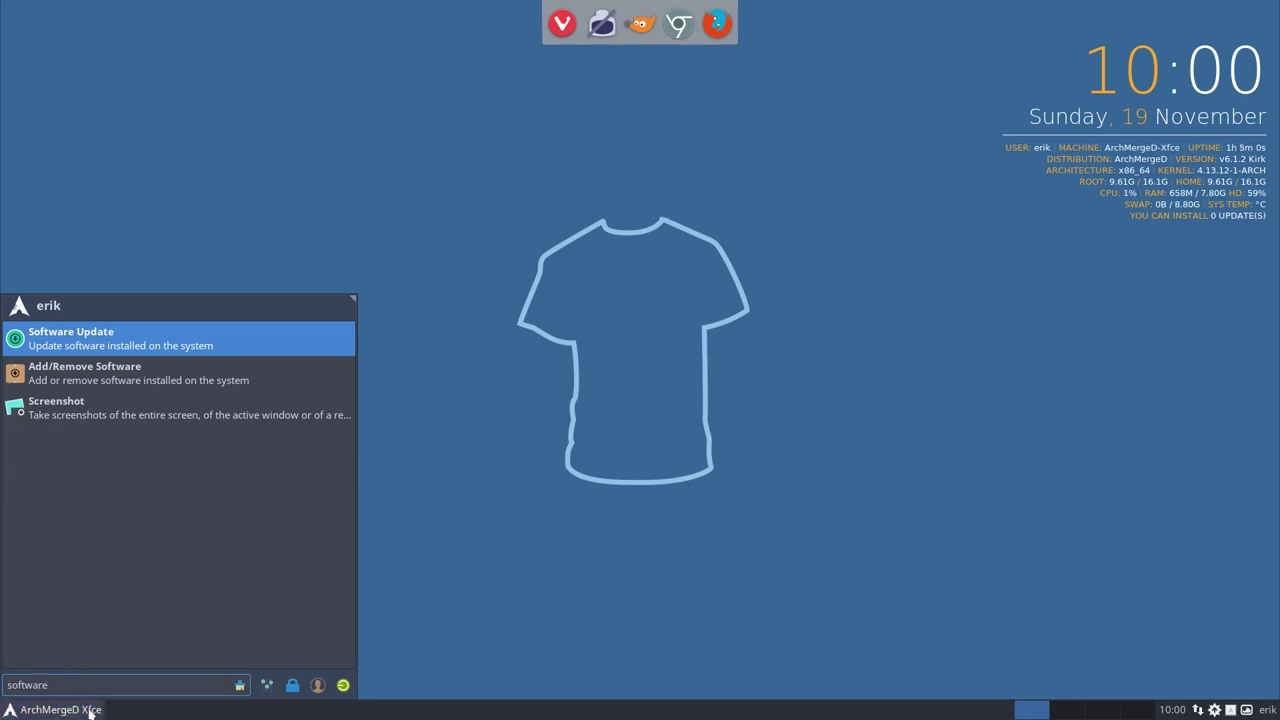
click(36, 710)
right_click(34, 711)
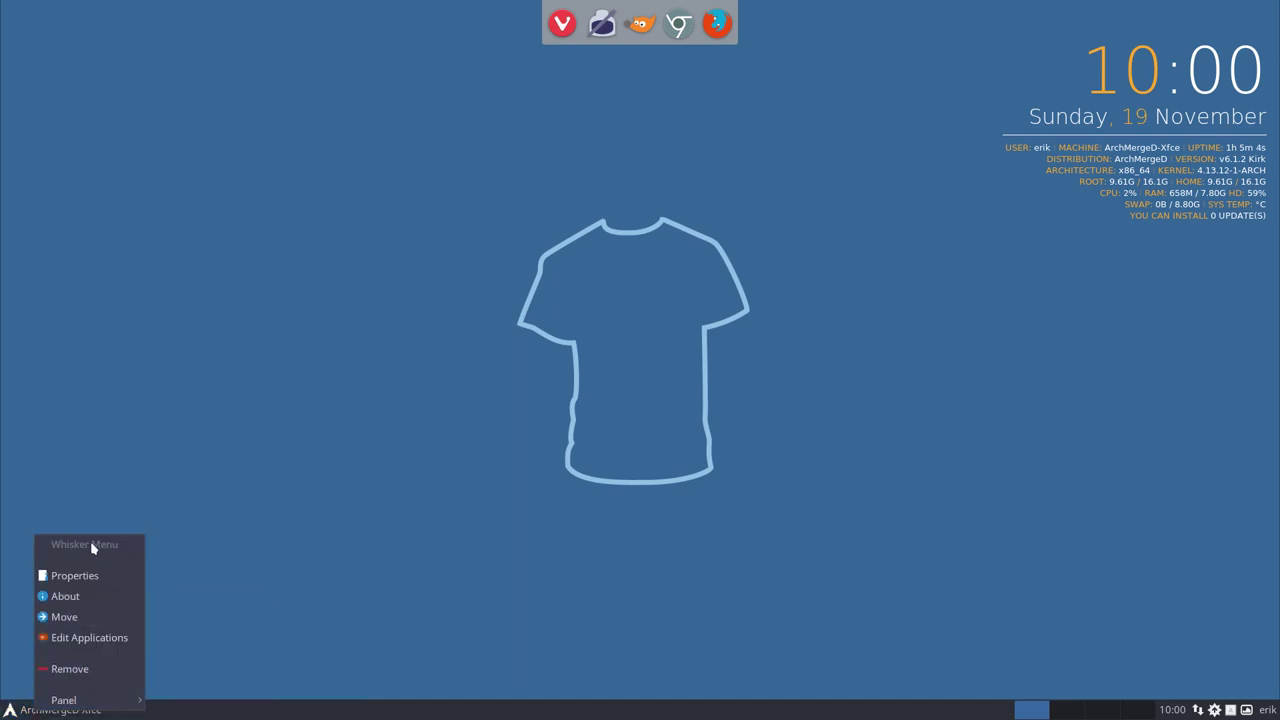
click(36, 710)
click(36, 710)
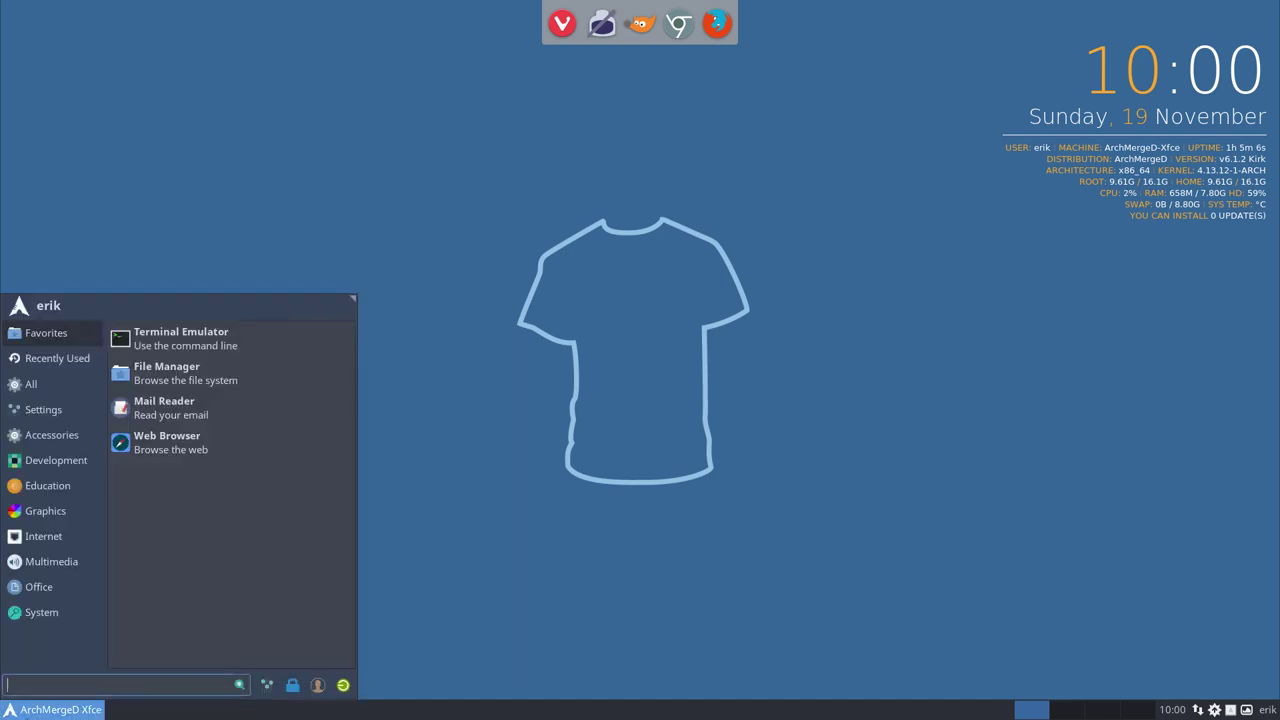
Search 'print', then 'softw', and run Software Update, closing it once the system shows up-to-date.
text(pri)
key(BackSpace)
text(rint)
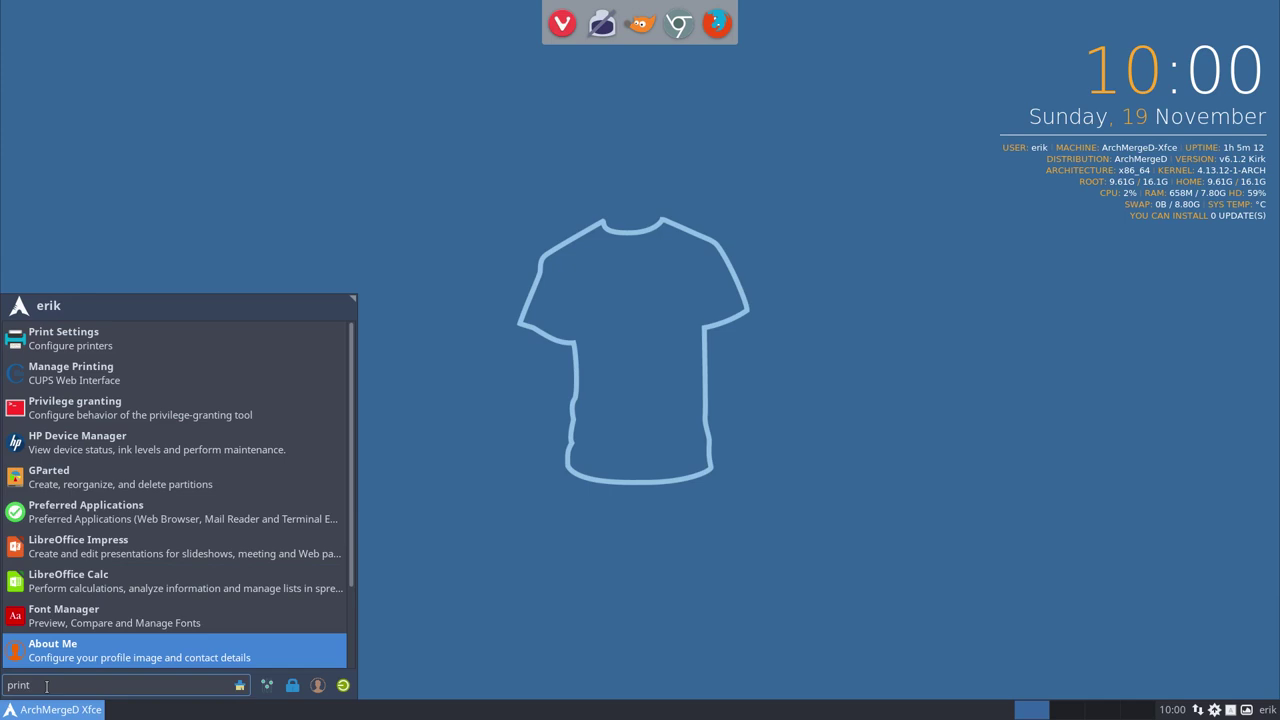
key(BackSpace)
key(BackSpace)
key(BackSpace)
key(BackSpace)
key(BackSpace)
key(BackSpace)
text(soft)
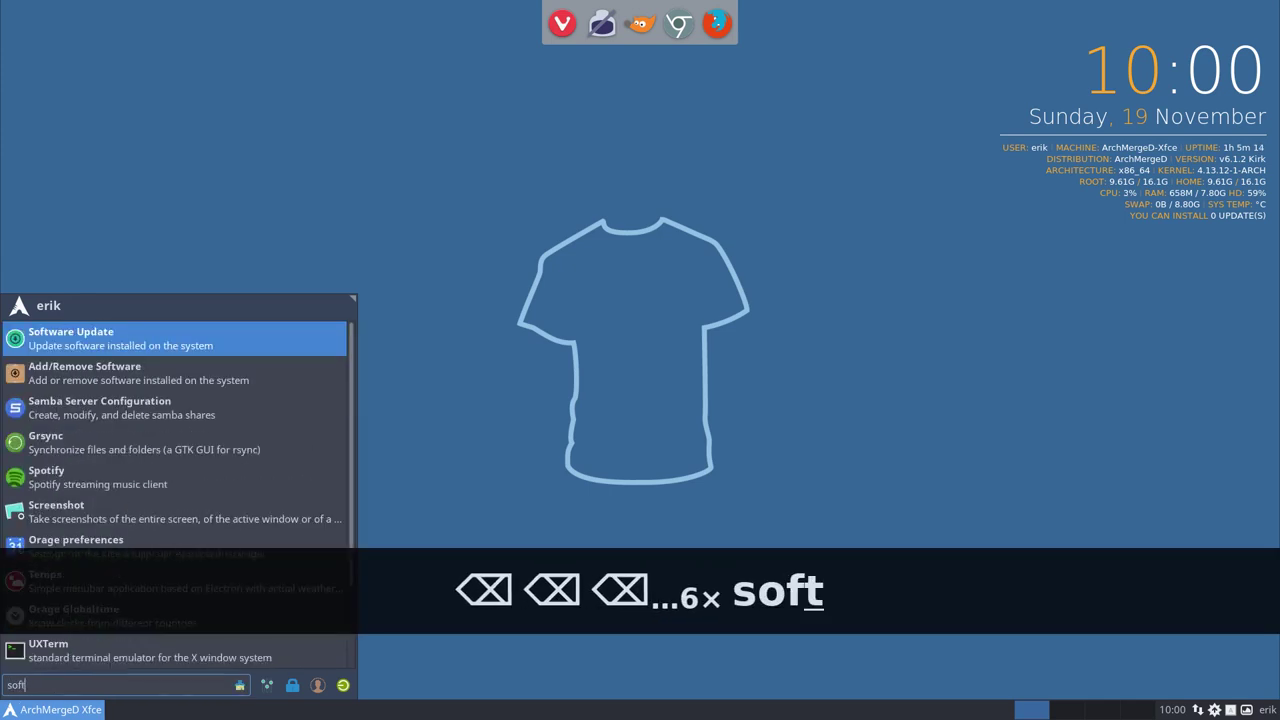
text(w)
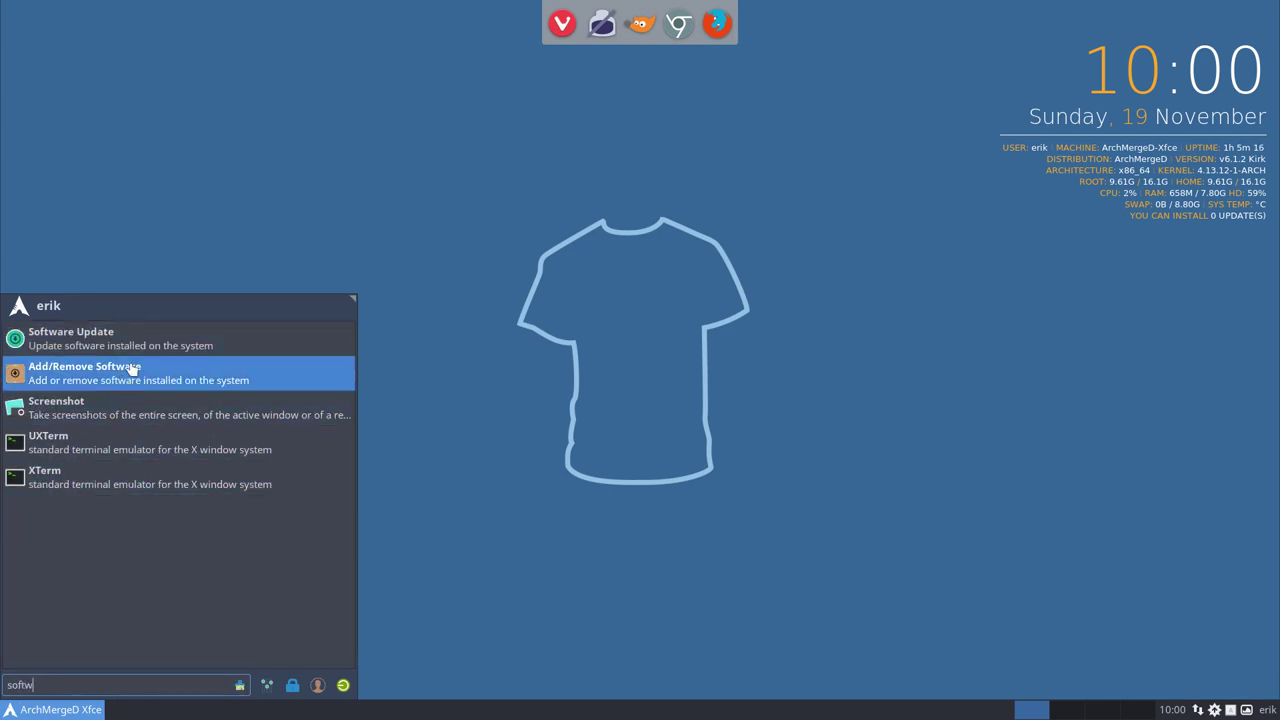
click(143, 350)
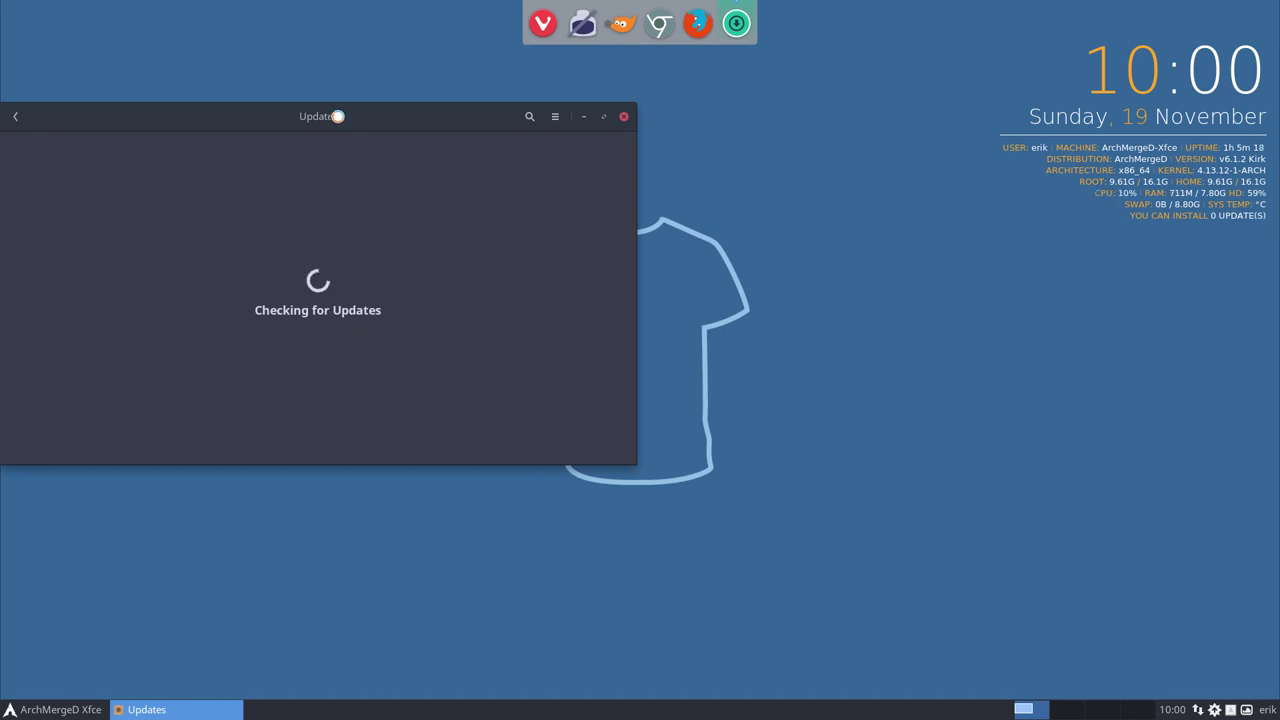
drag(337, 114, 646, 114)
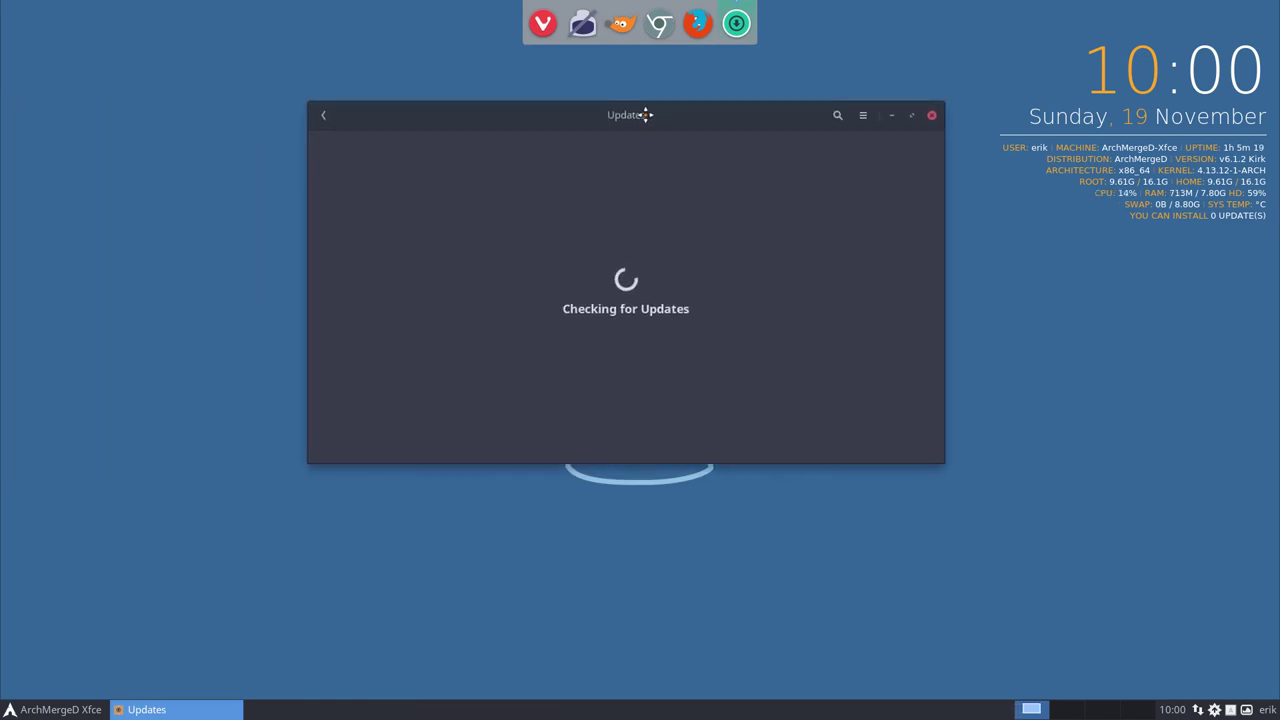
click(932, 116)
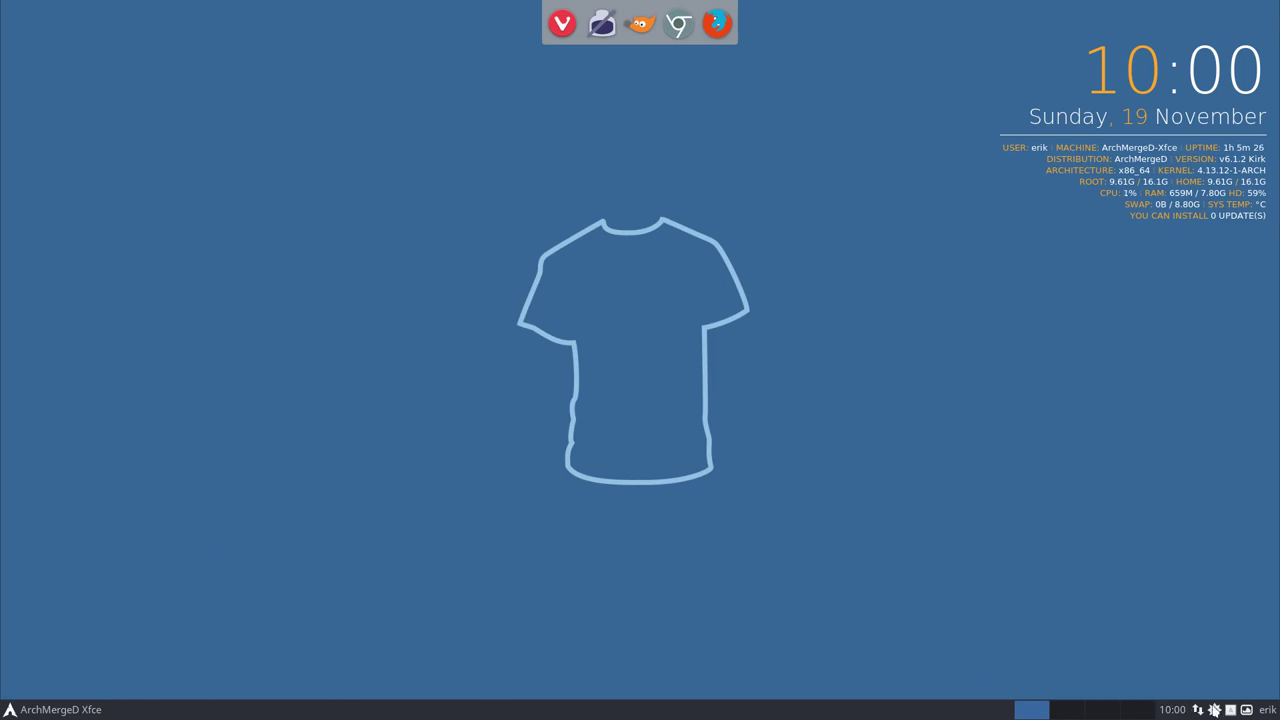
Search Pamac for 'software' and inspect the GNOME Software and Flatpak Support packages.
click(1214, 710)
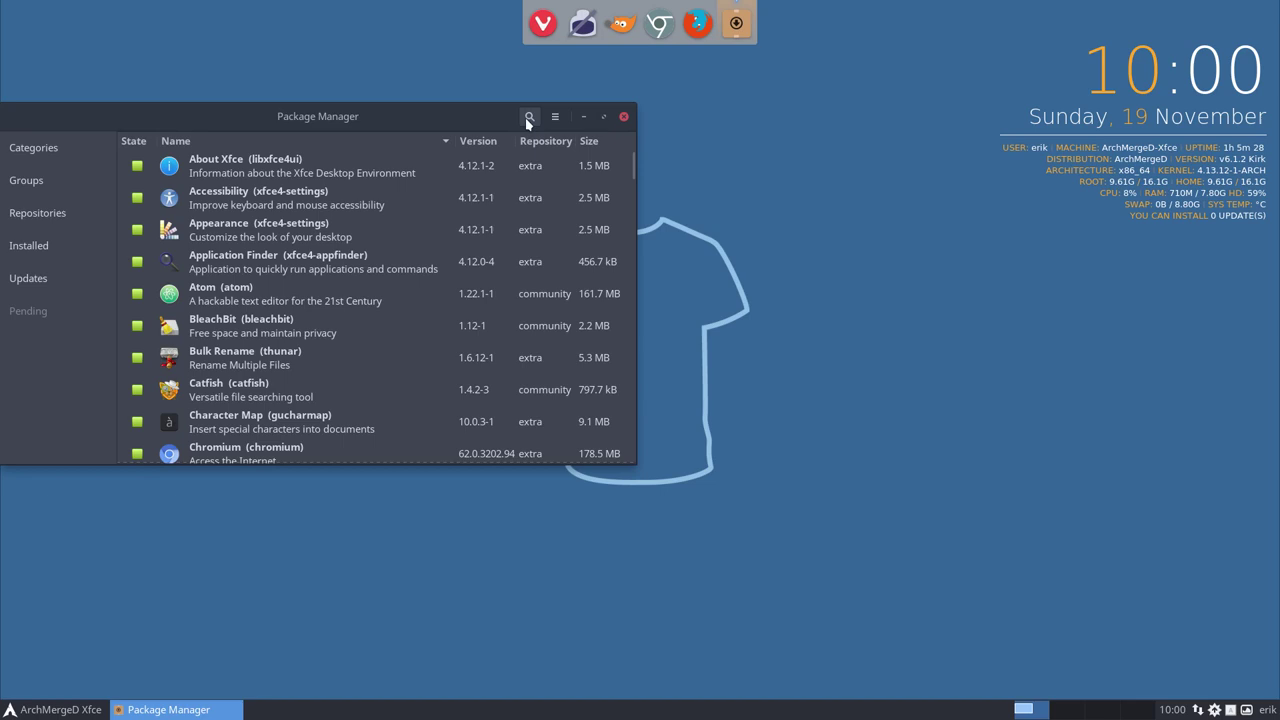
click(528, 117)
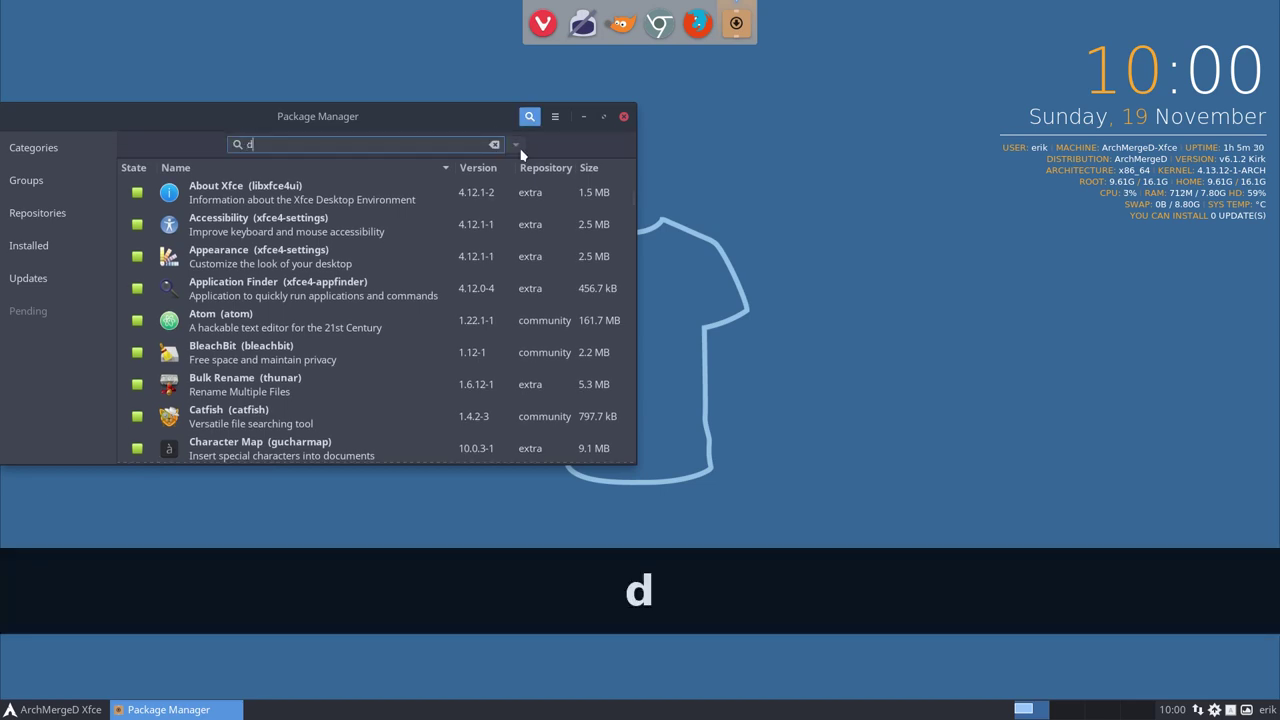
text(software)
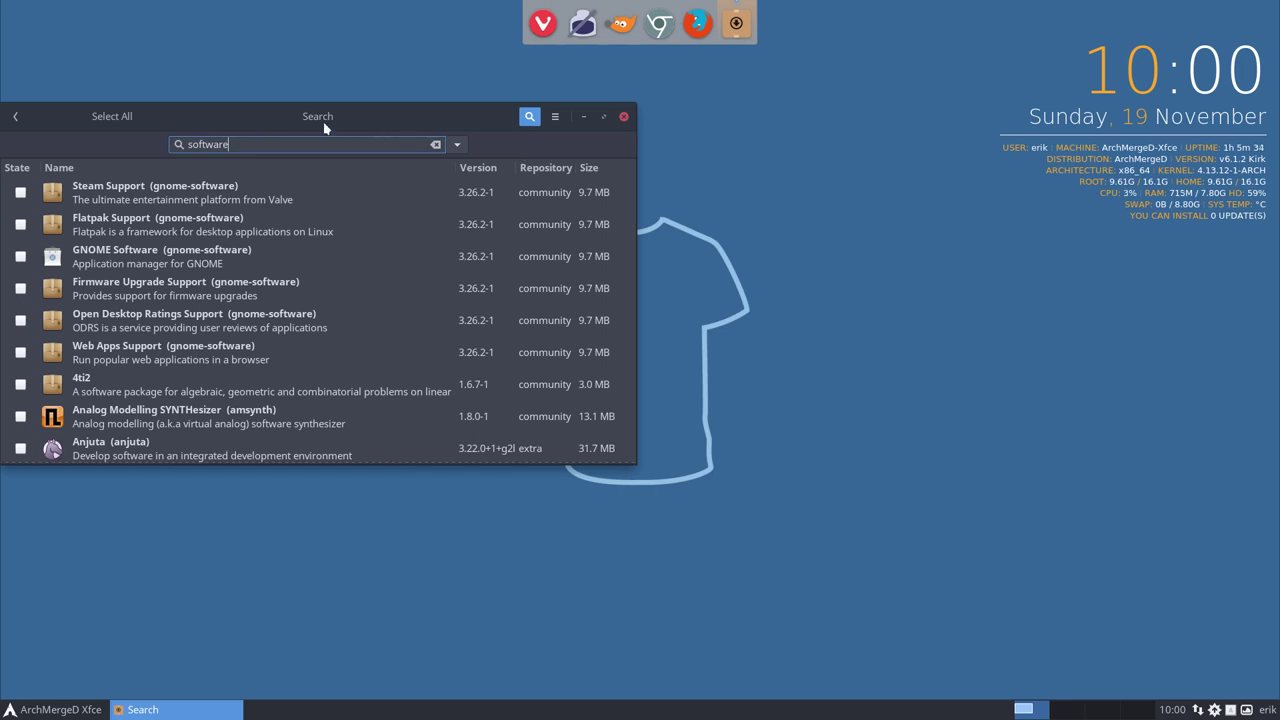
drag(323, 121, 684, 129)
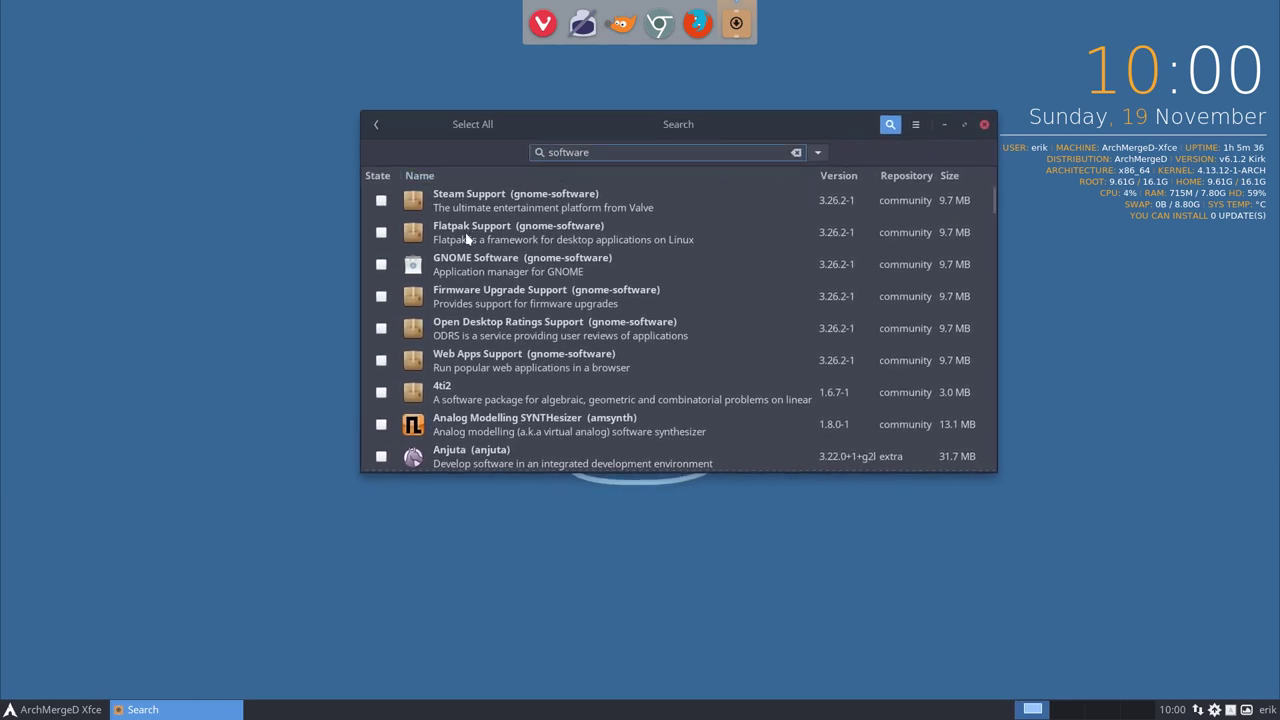
click(480, 268)
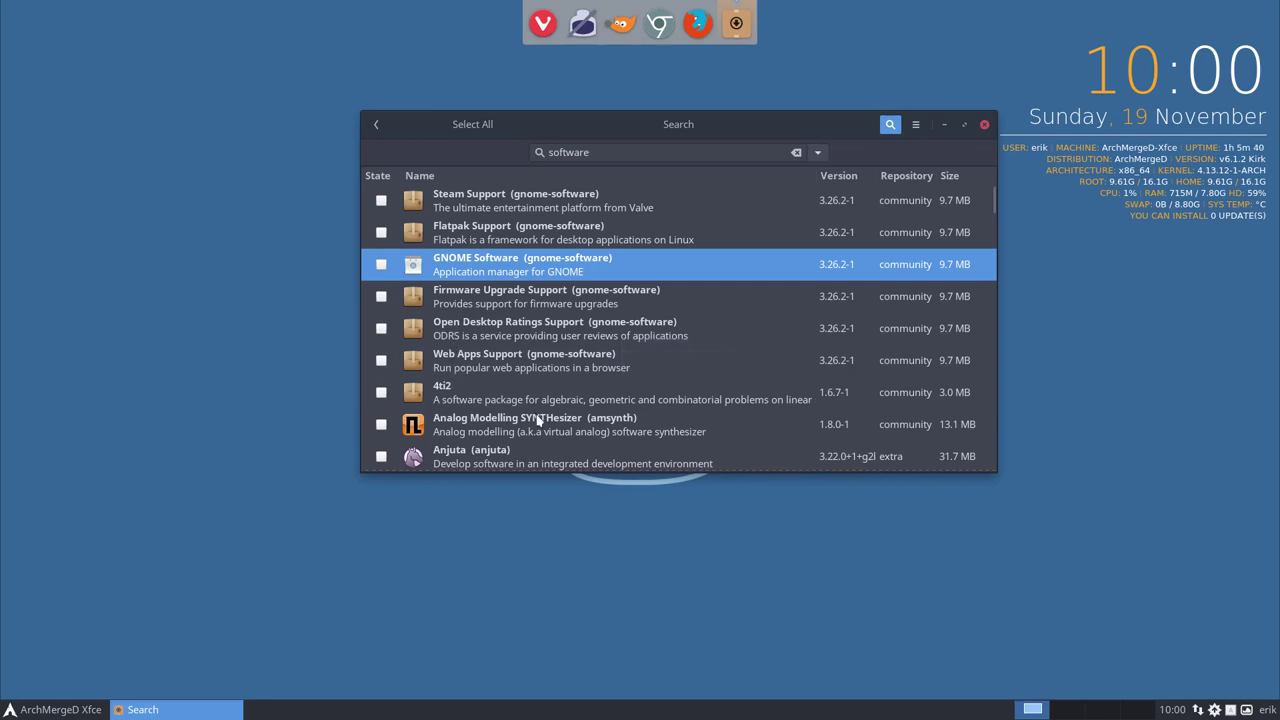
scroll(499, 456, down, 10)
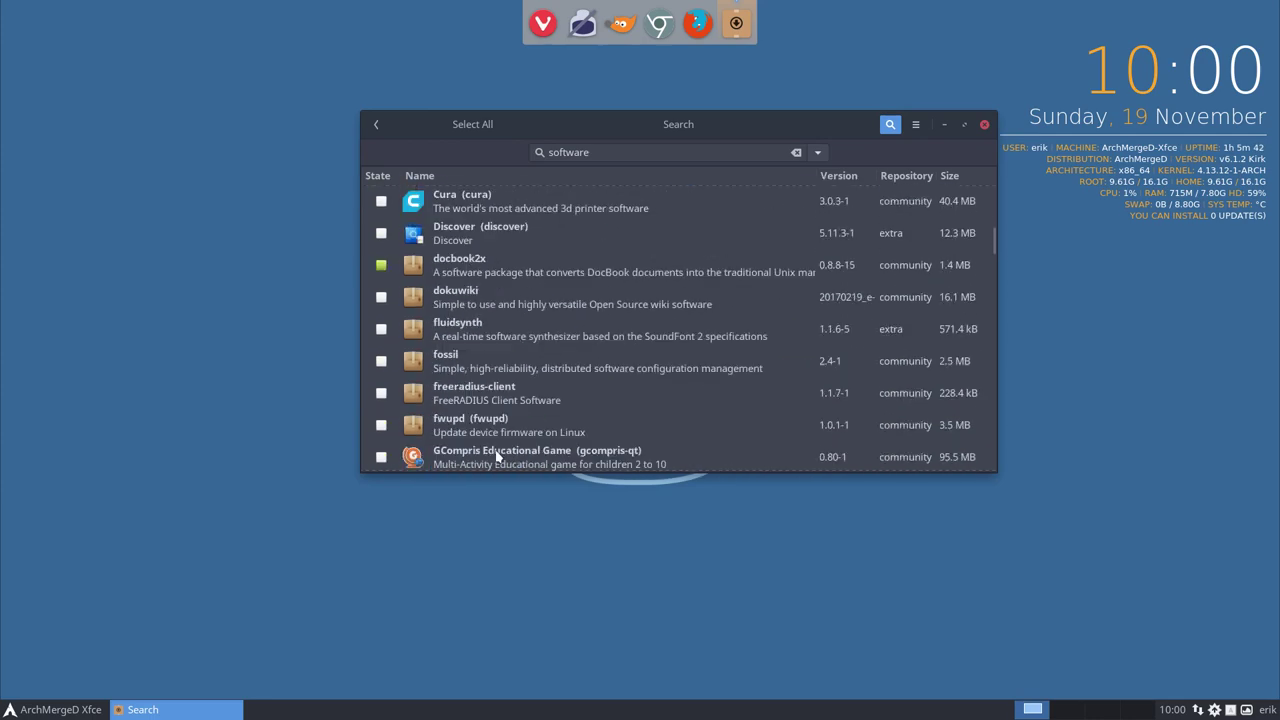
scroll(497, 455, up, 10)
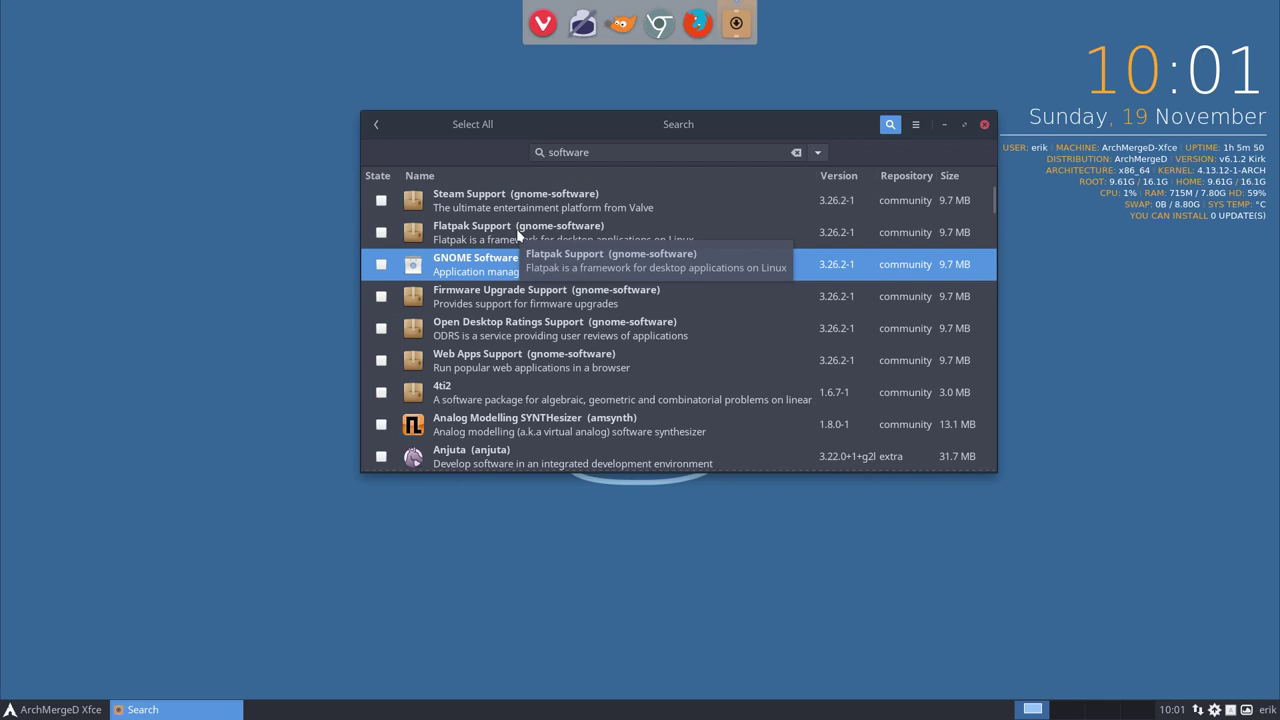
click(520, 235)
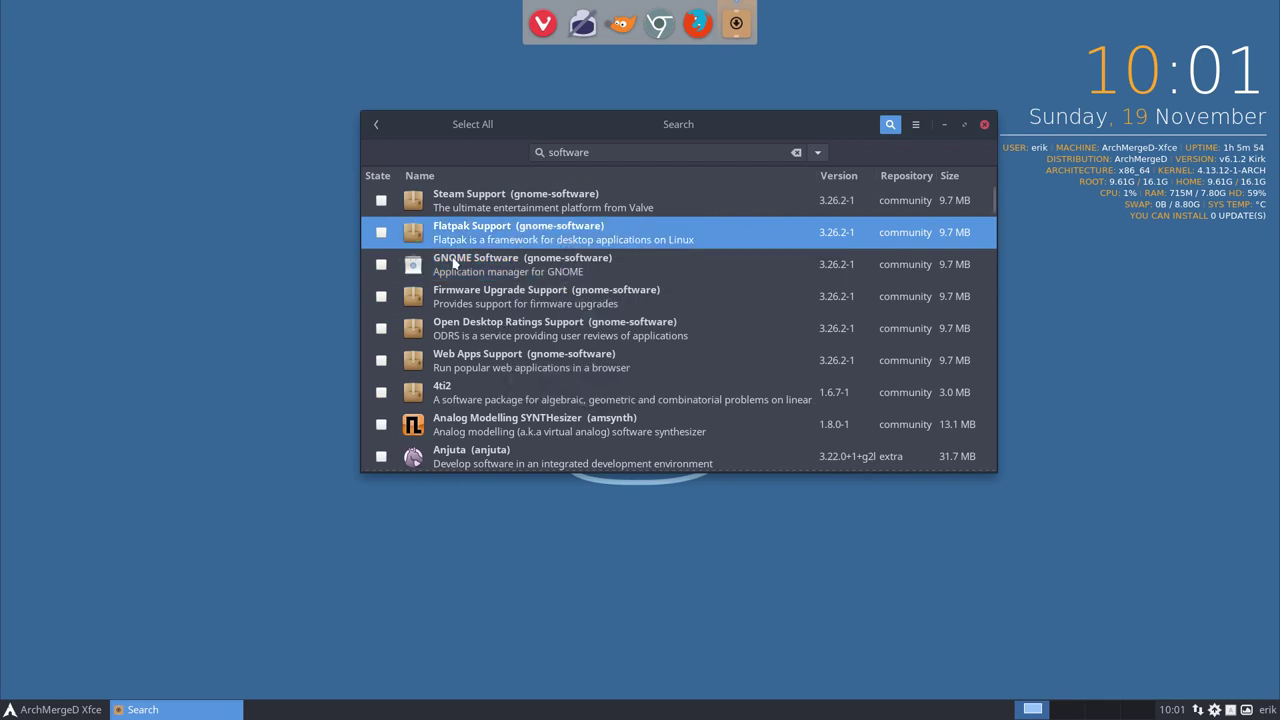
drag(641, 133, 908, 163)
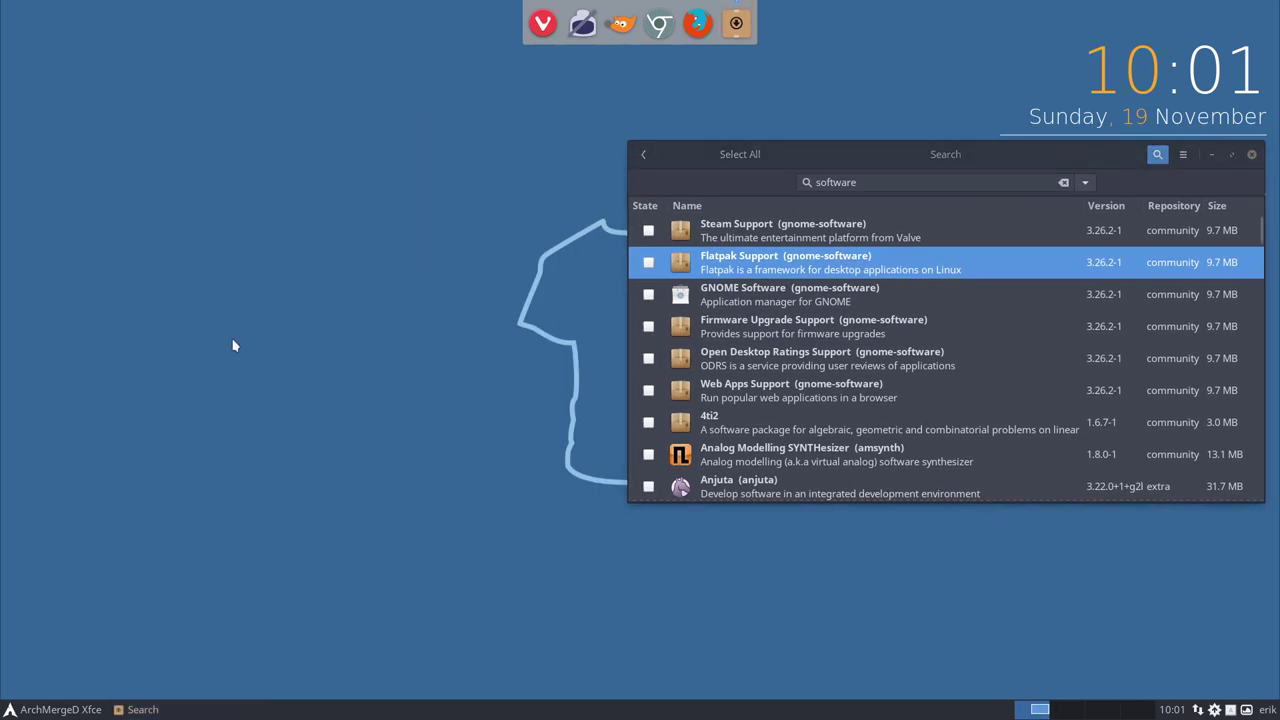
In a new terminal, run 'sudo pacman -S gnome-software', completing the name with Tab.
key(ctrl+alt+t)
text(s)
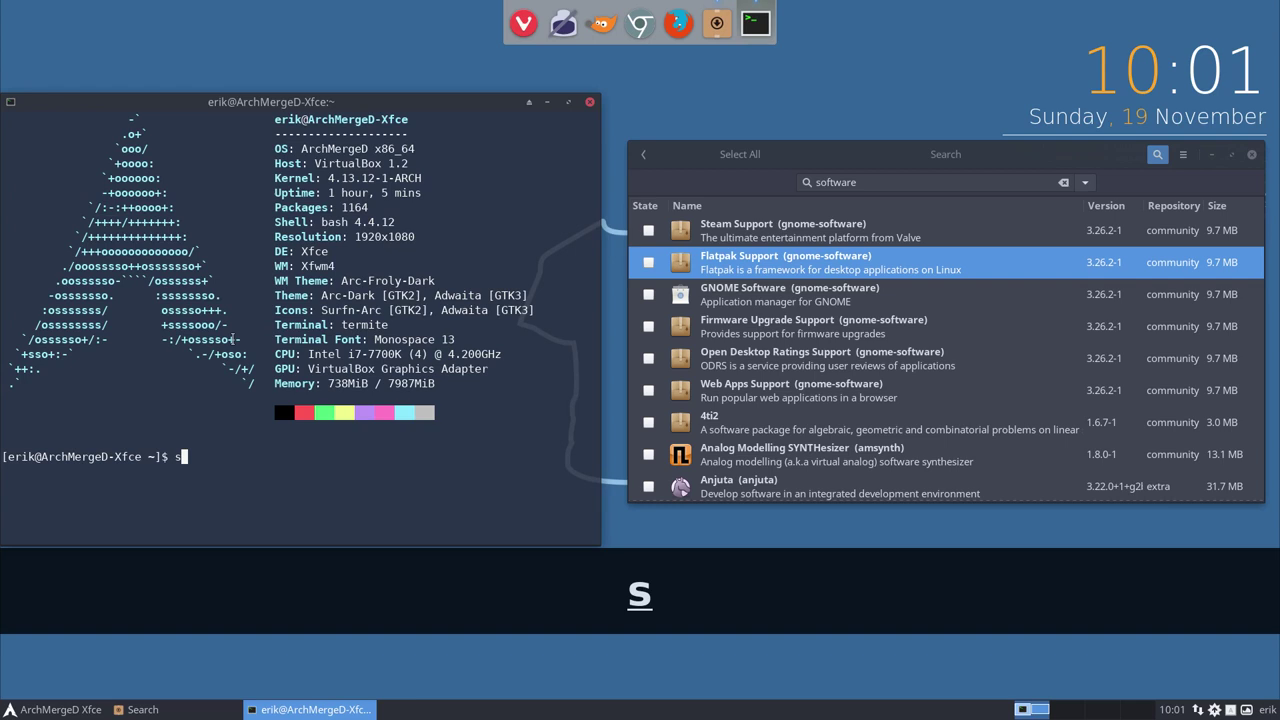
text(udo pacman -)
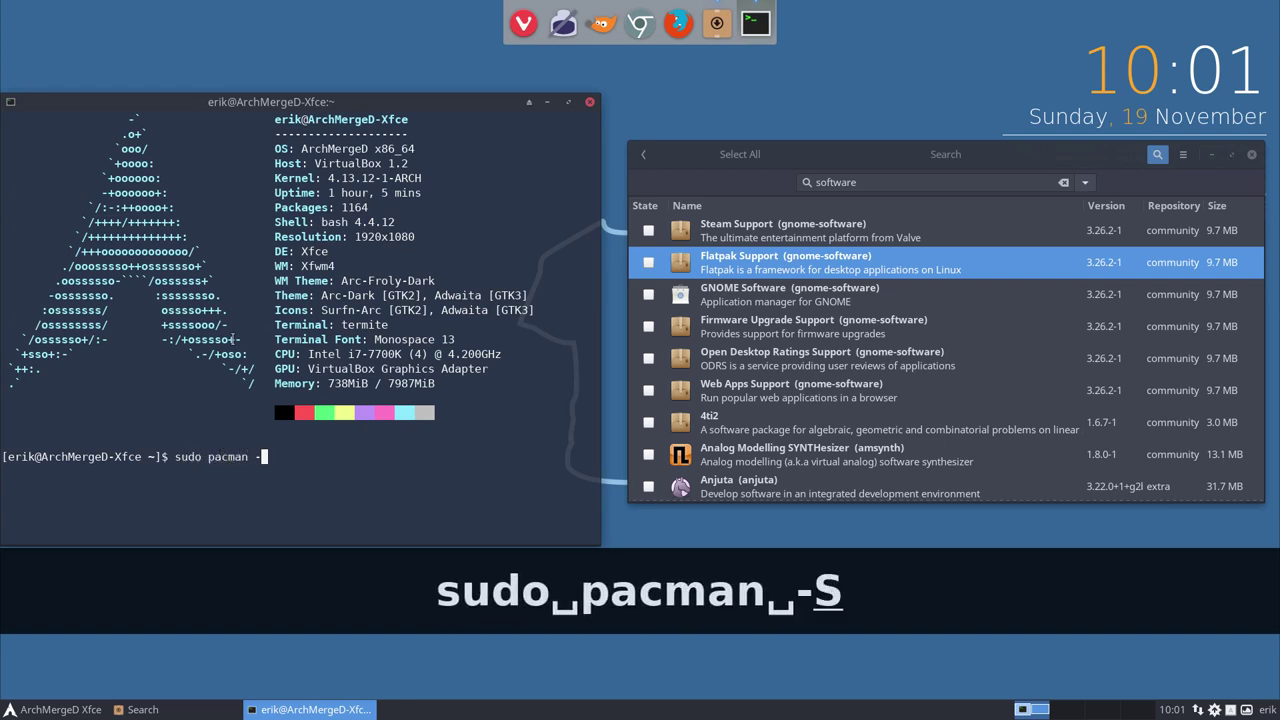
text(S gnom)
key(Tab)
key(Tab)
key(Tab)
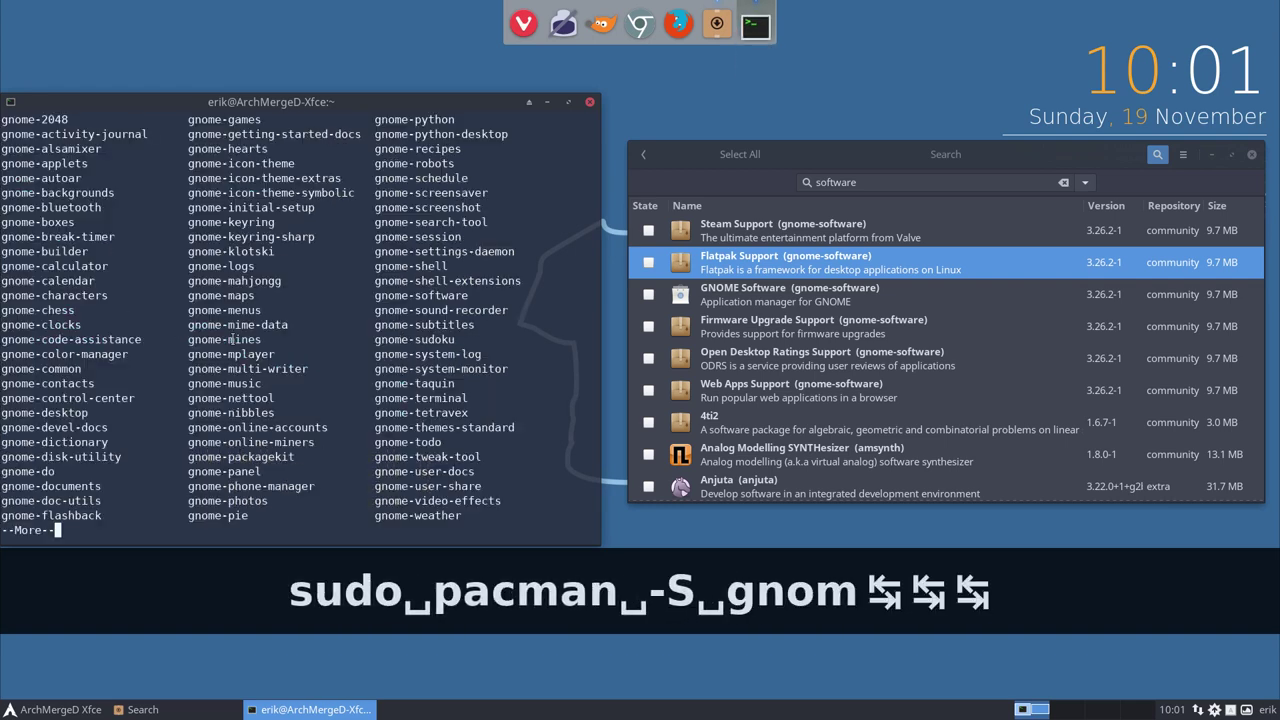
key(Tab)
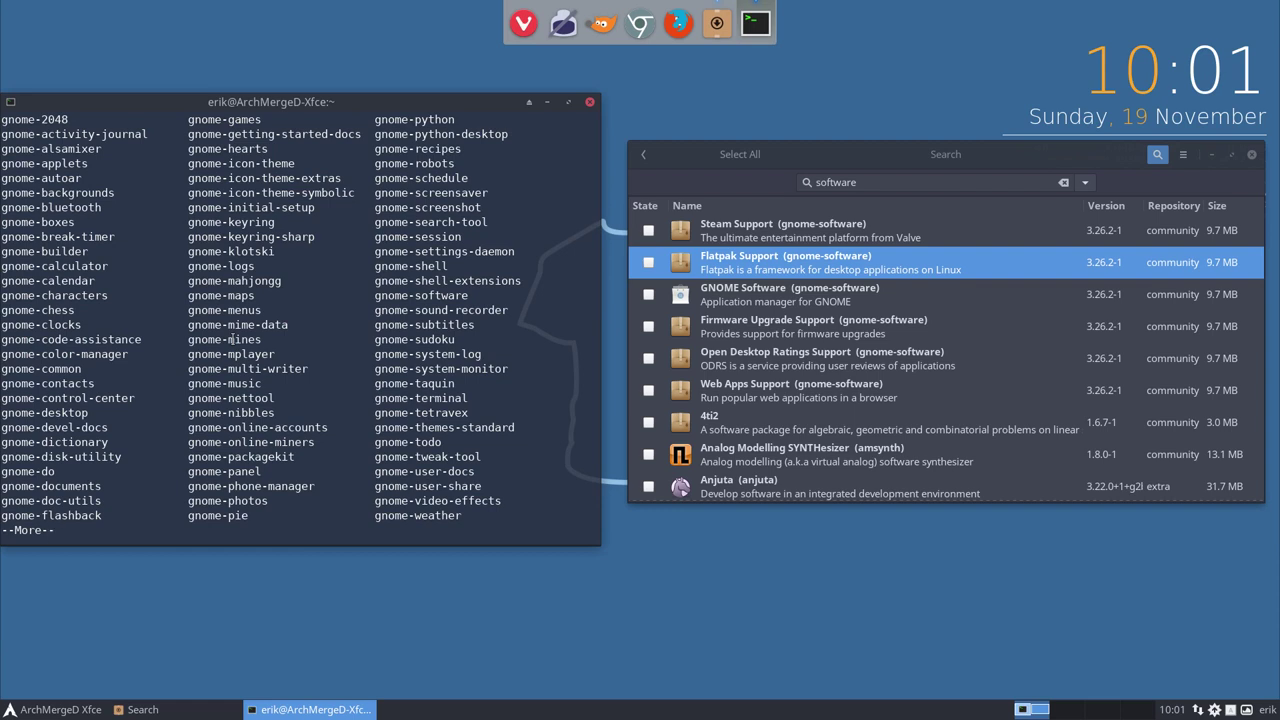
key(Return)
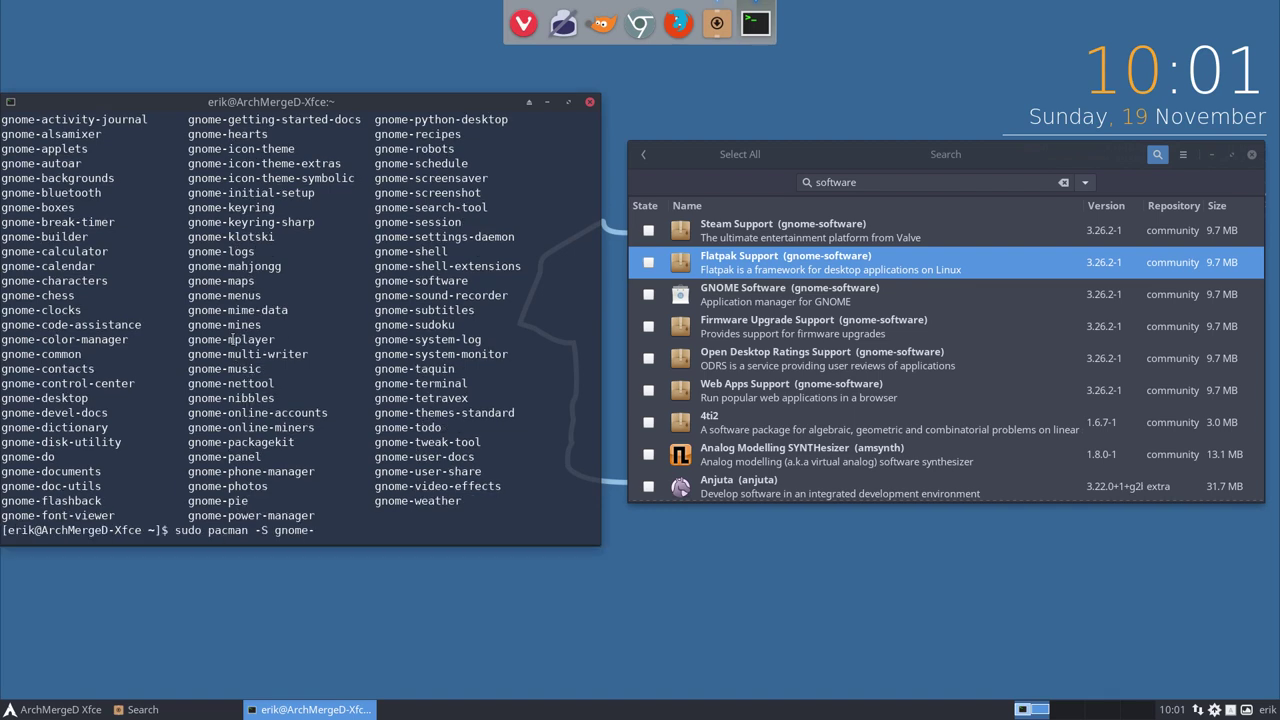
text(s)
key(Tab)
key(Tab)
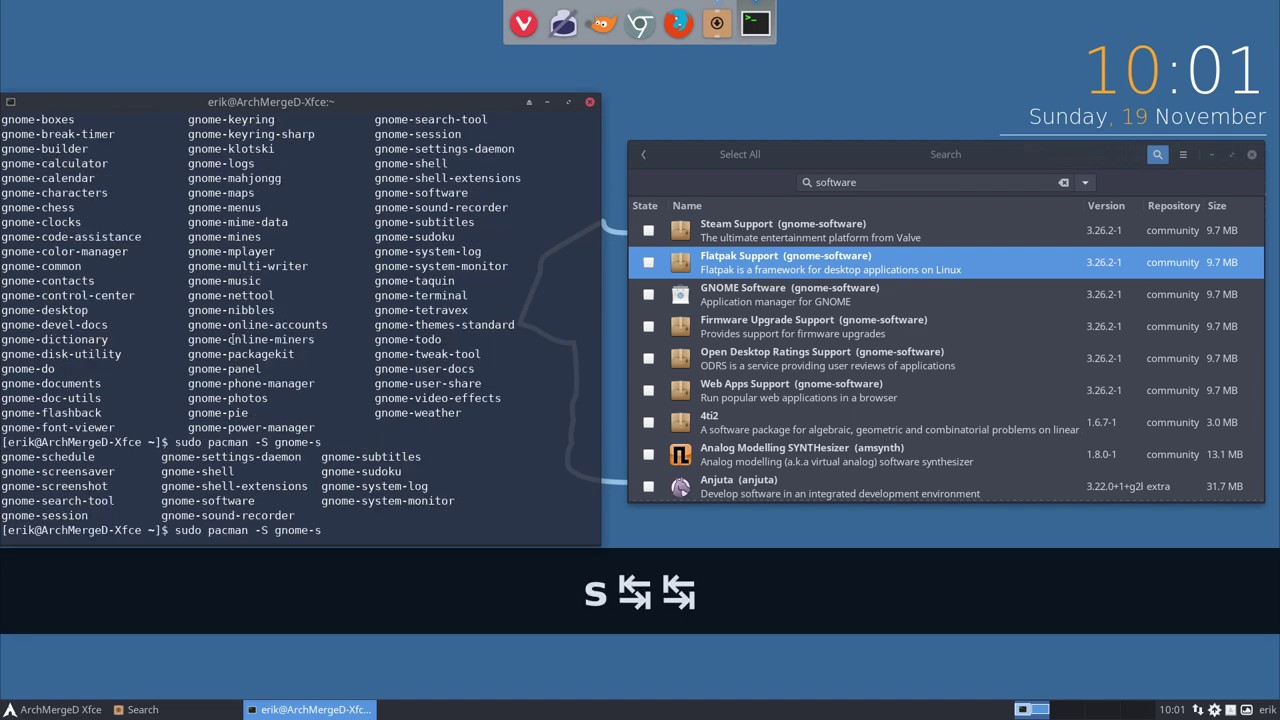
text(o)
key(Tab)
key(Tab)
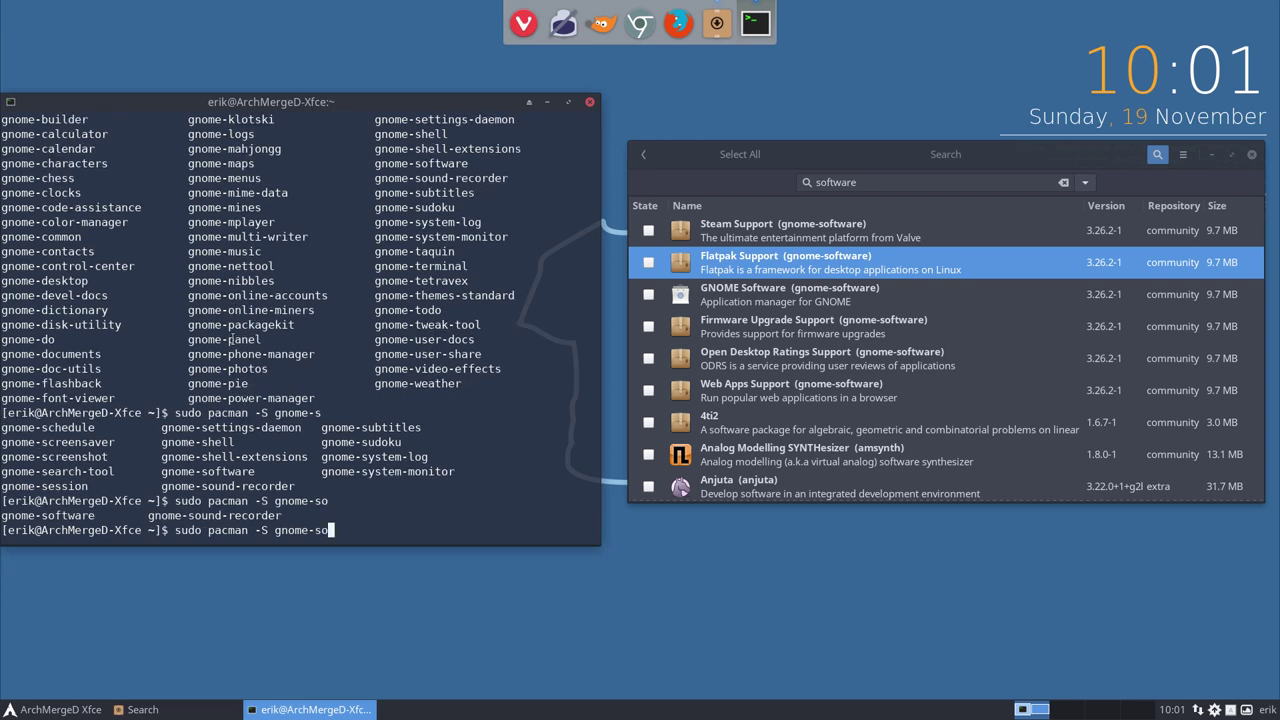
text(f)
key(Tab)
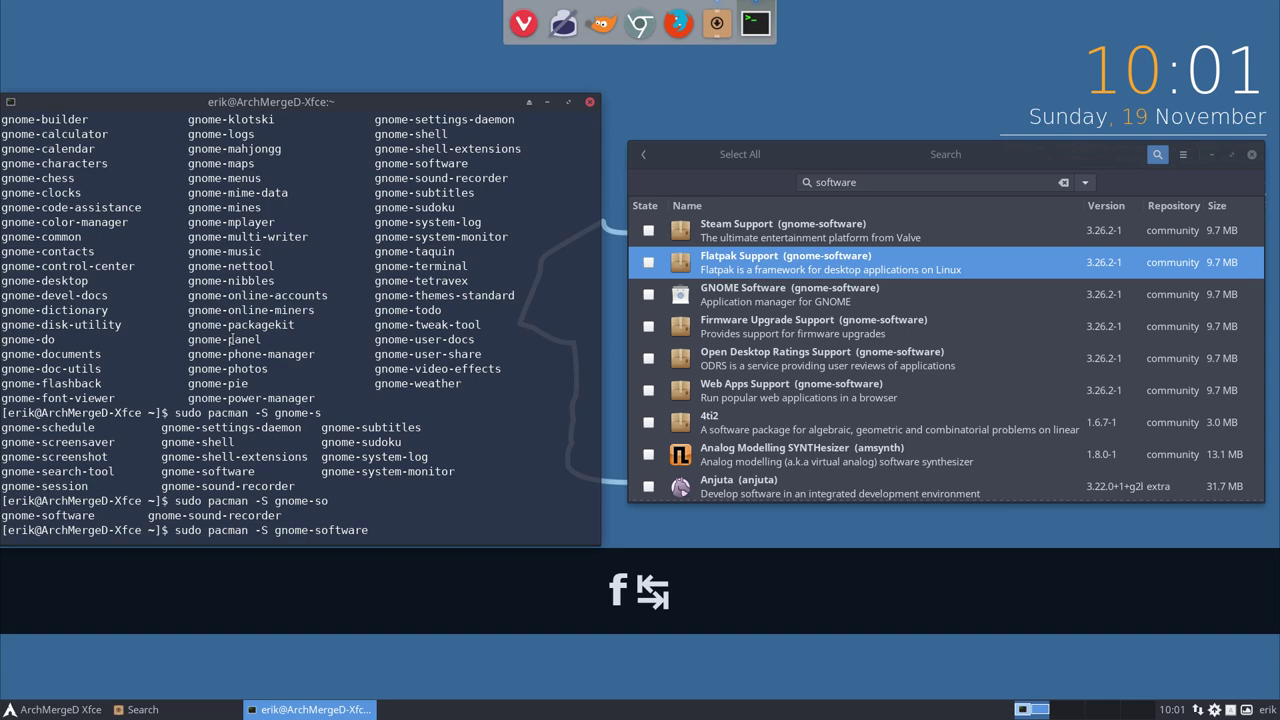
key(Return)
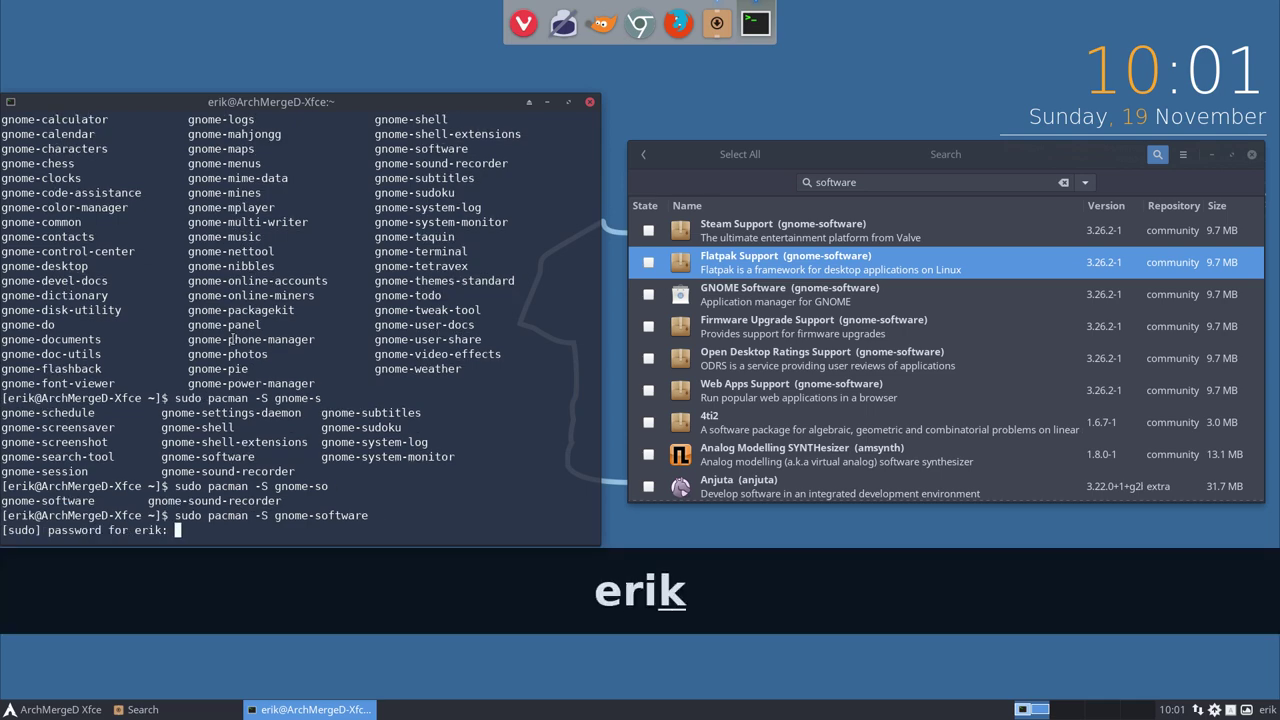
Enter the account password and choose provider 1, xdg-desktop-portal-gtk, to install.
key(Return)
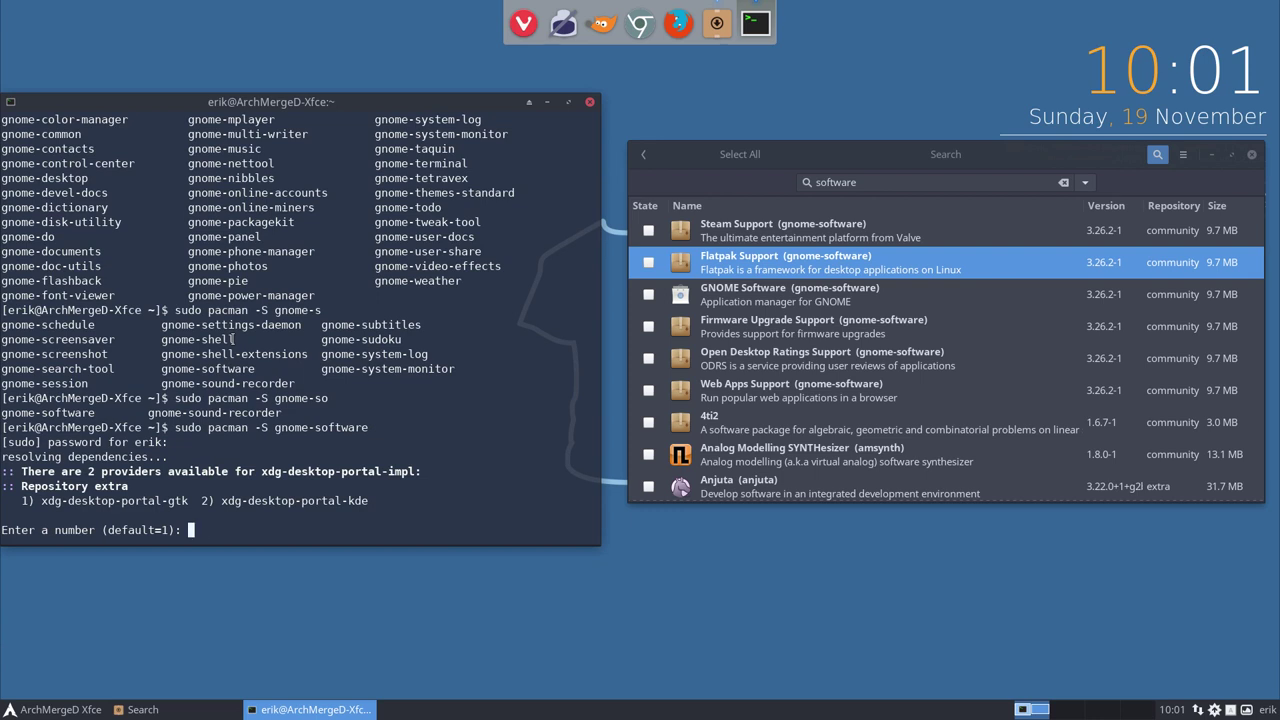
text(1)
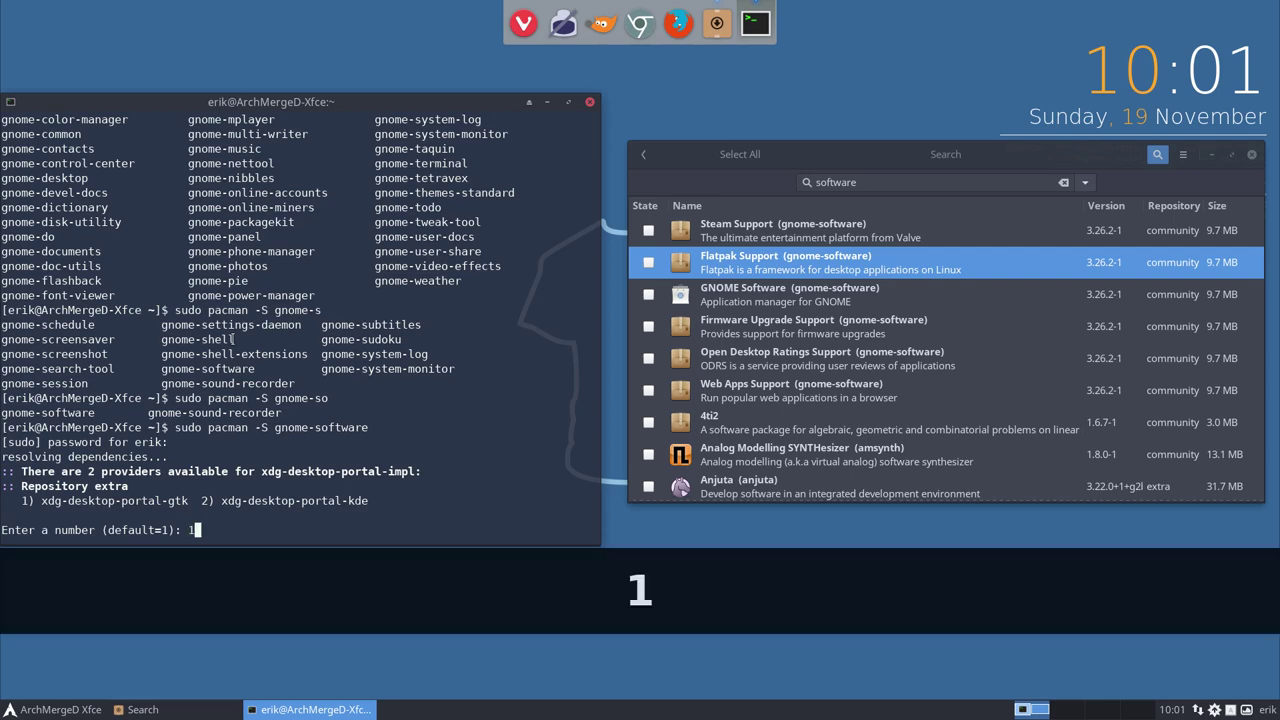
key(Return)
key(Return)
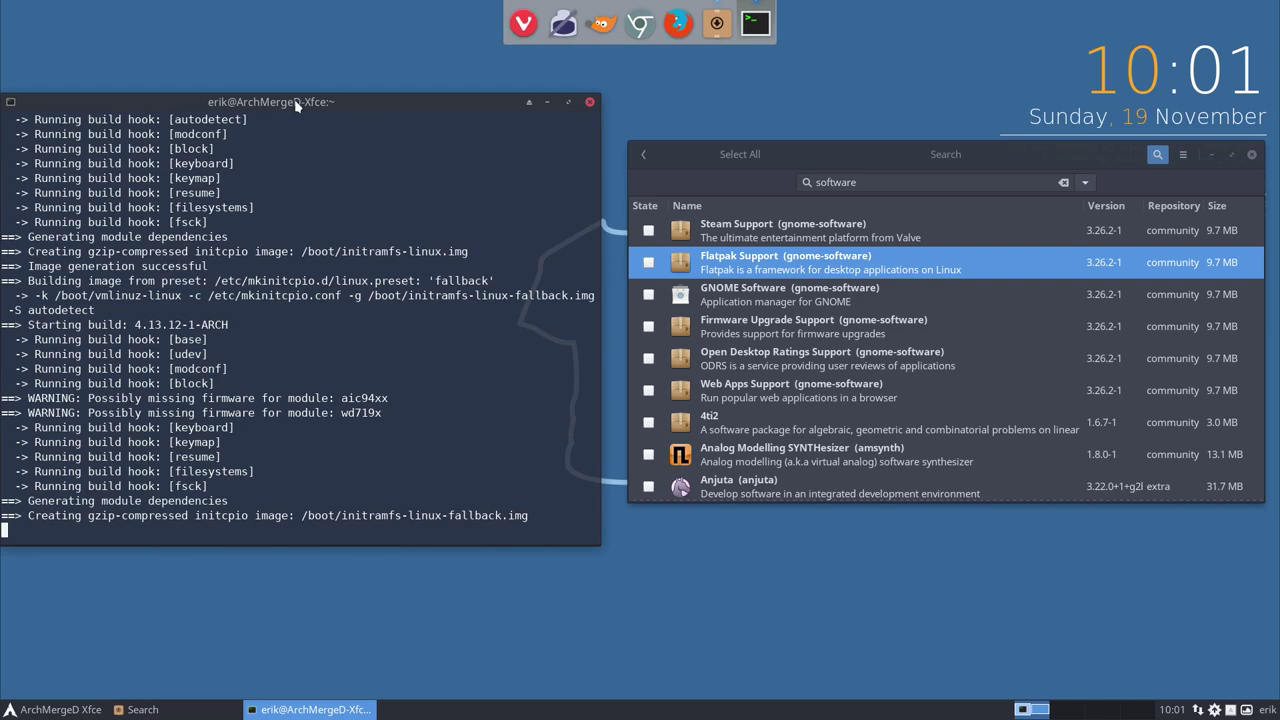
Search 'softwa' in the Whisker Menu and launch the GNOME Software entry.
drag(297, 102, 462, 111)
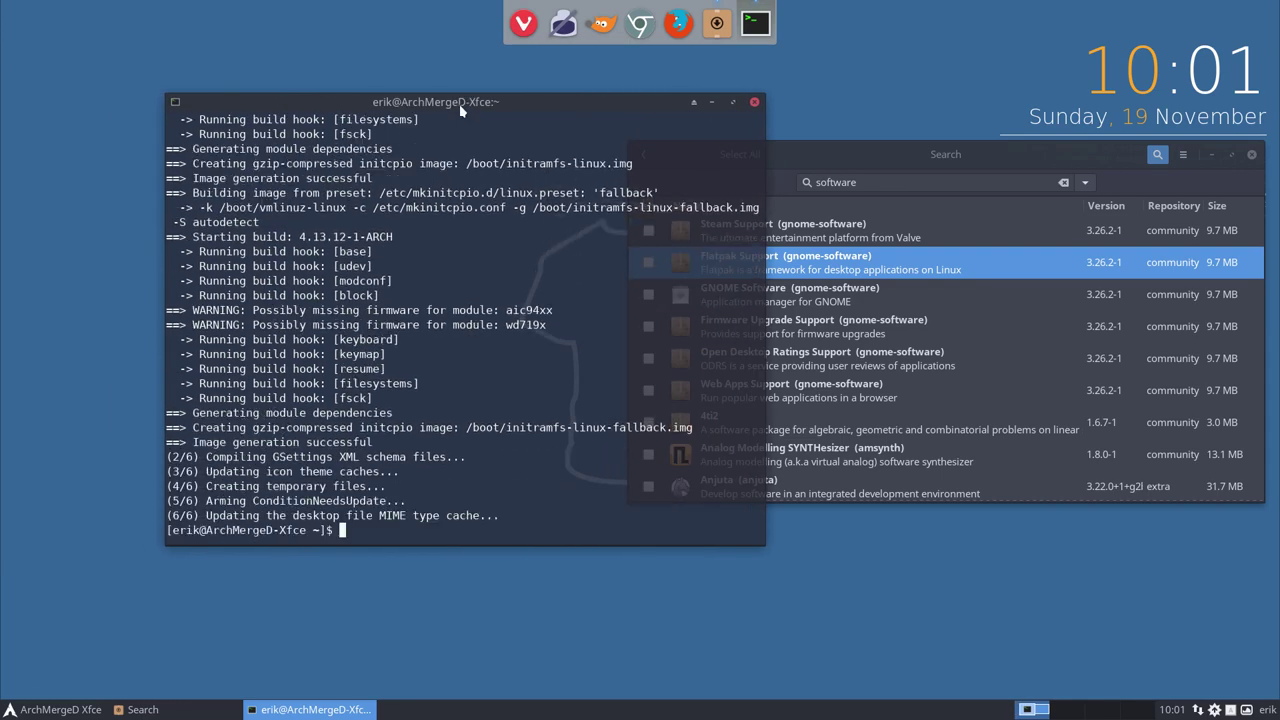
drag(558, 99, 464, 99)
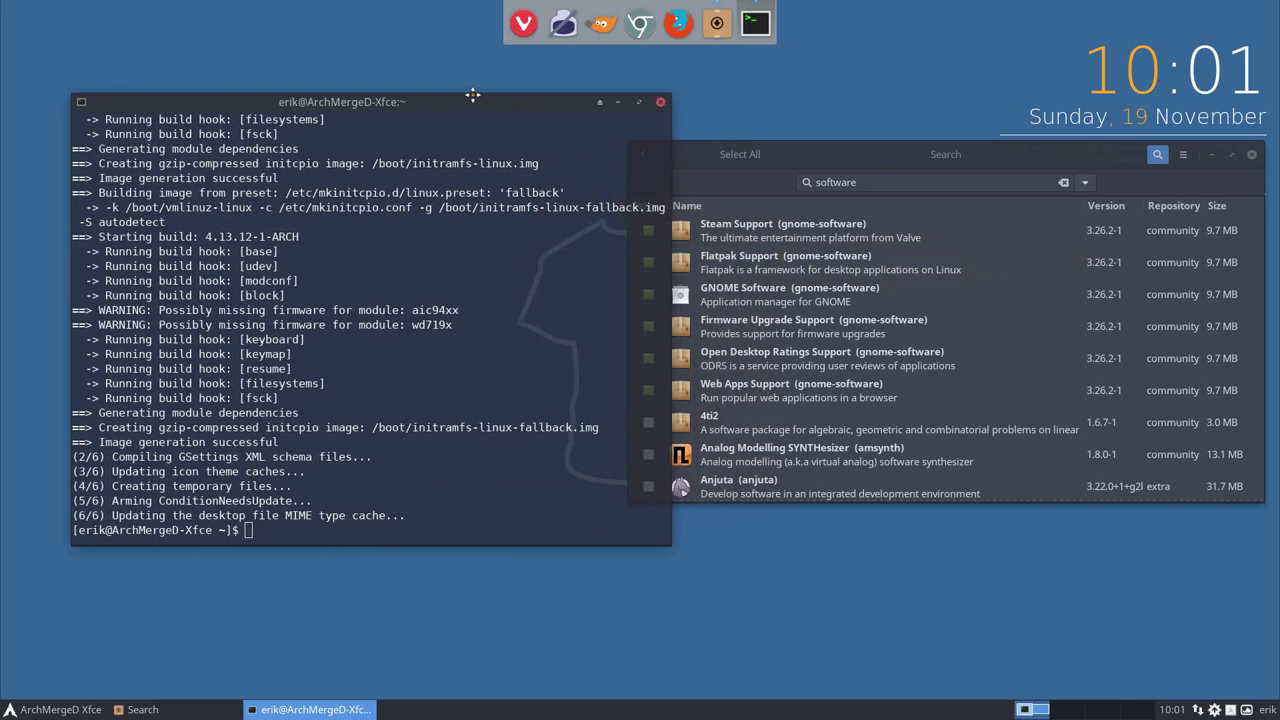
click(950, 156)
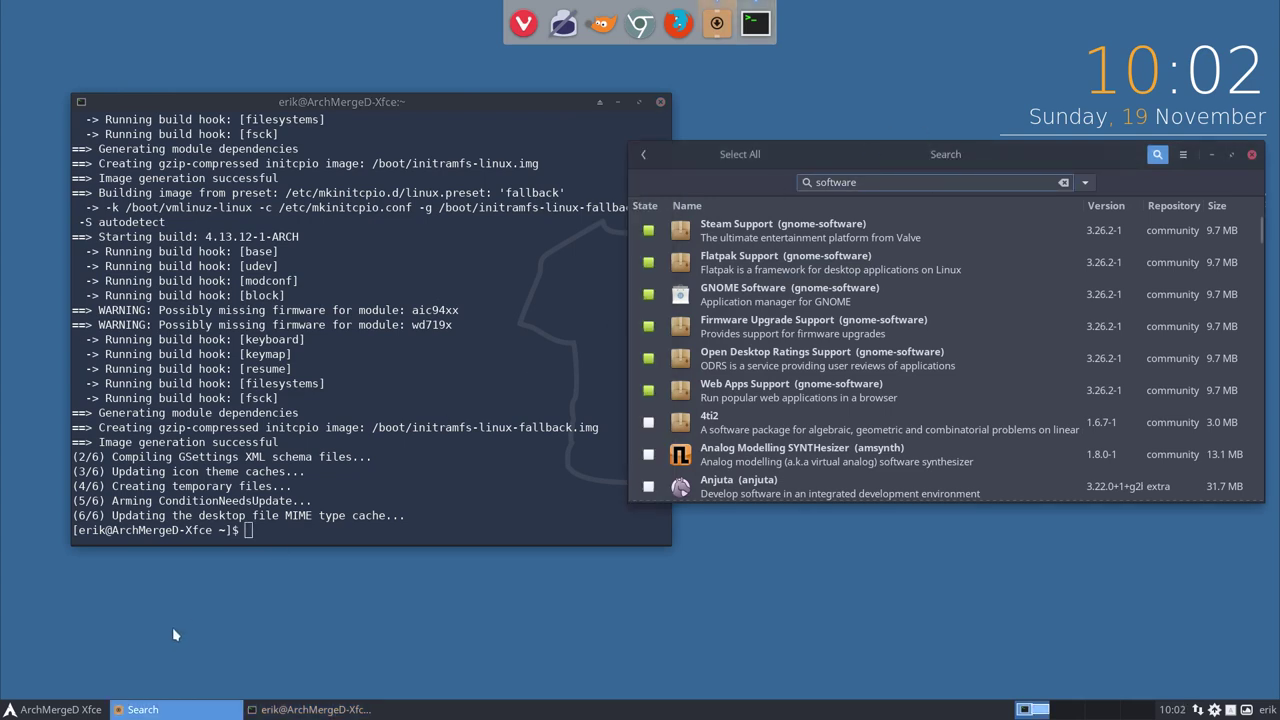
click(69, 711)
text(so)
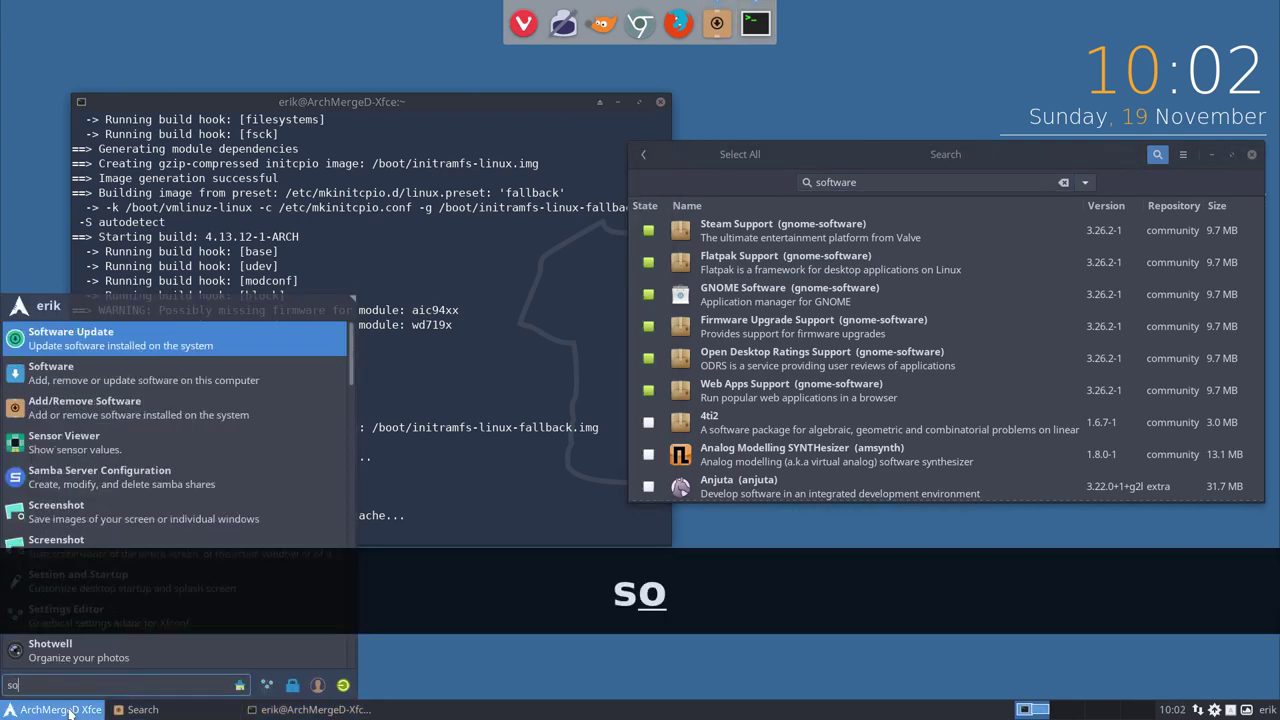
text(ftwa)
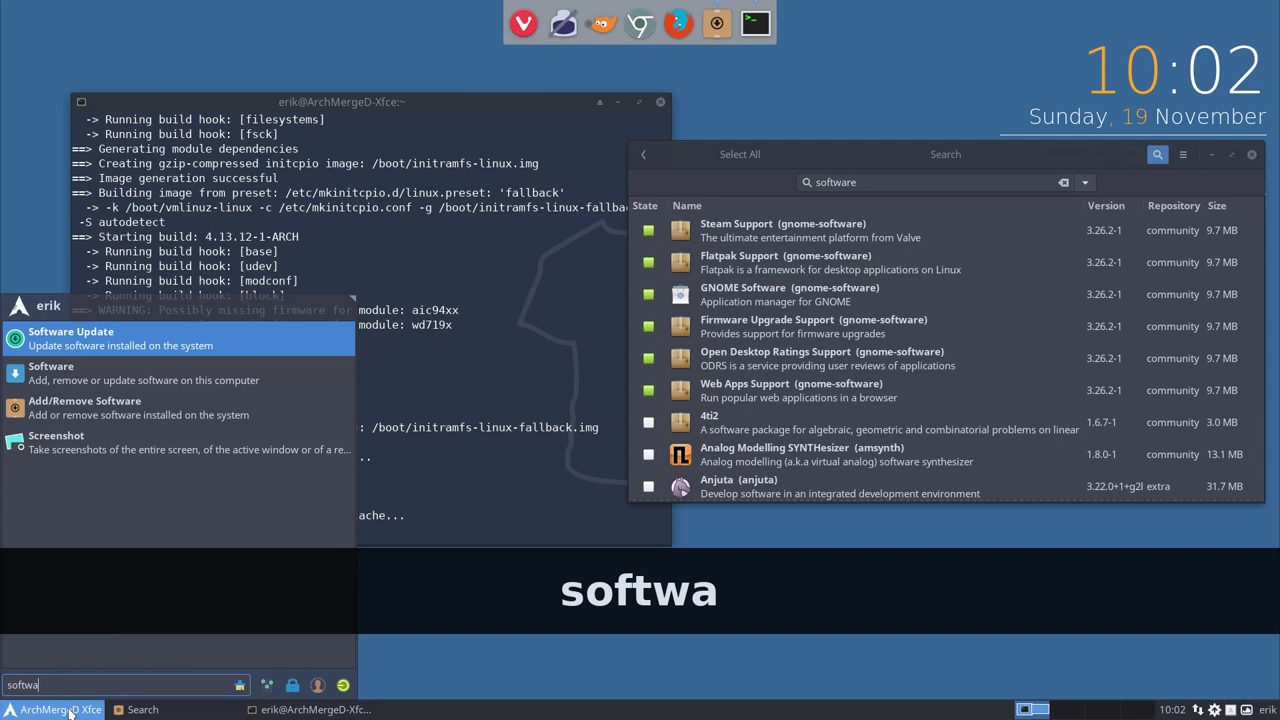
click(76, 378)
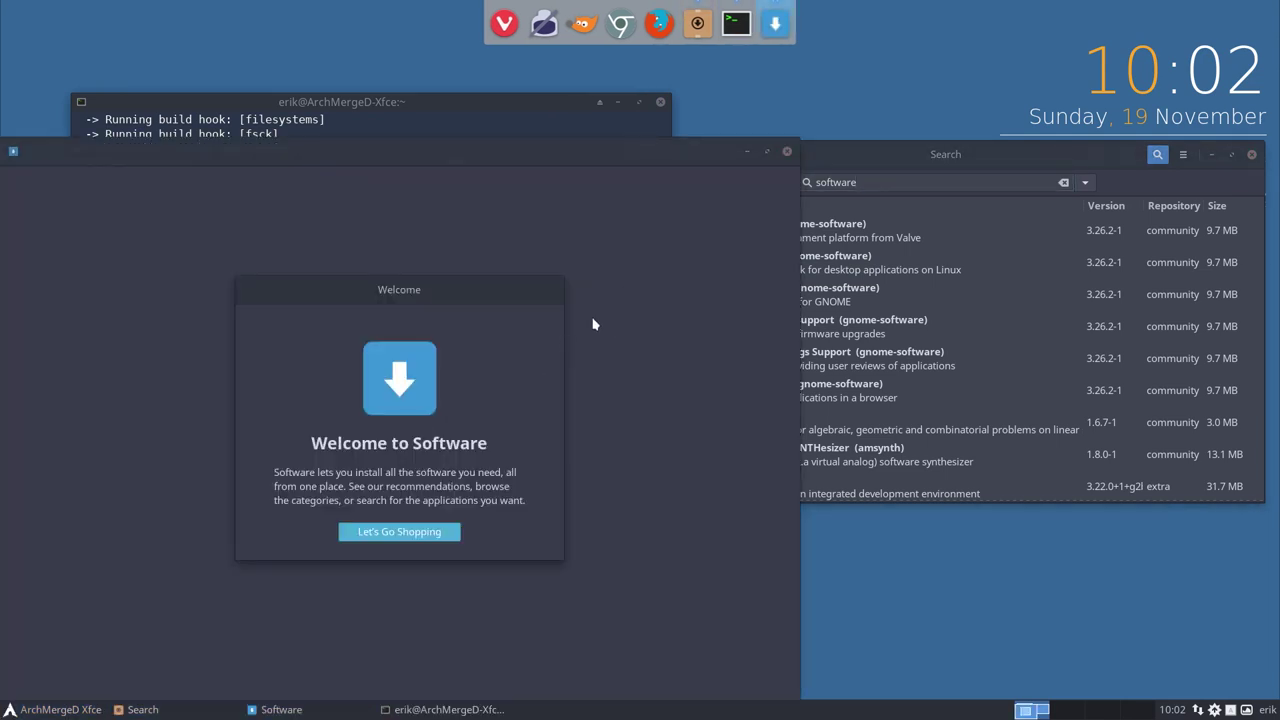
Dismiss the GNOME Software welcome screen and close the leftover Pamac and terminal windows.
click(406, 531)
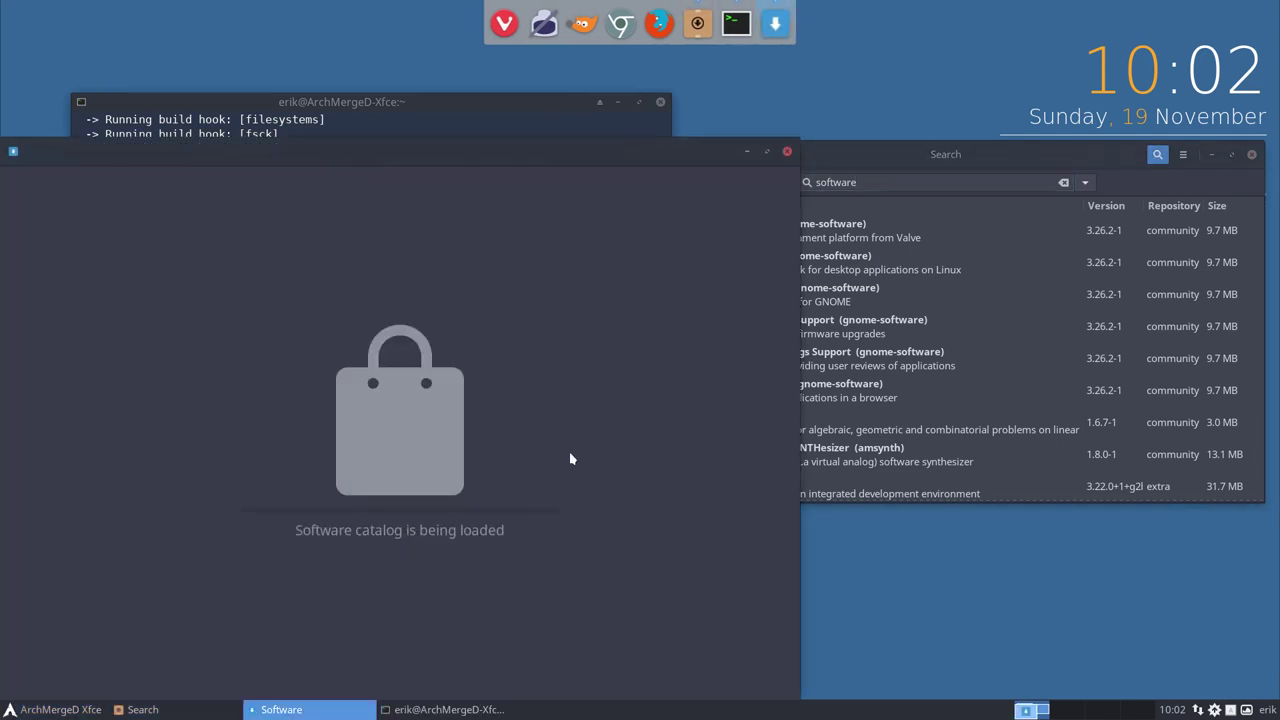
click(1250, 154)
click(660, 102)
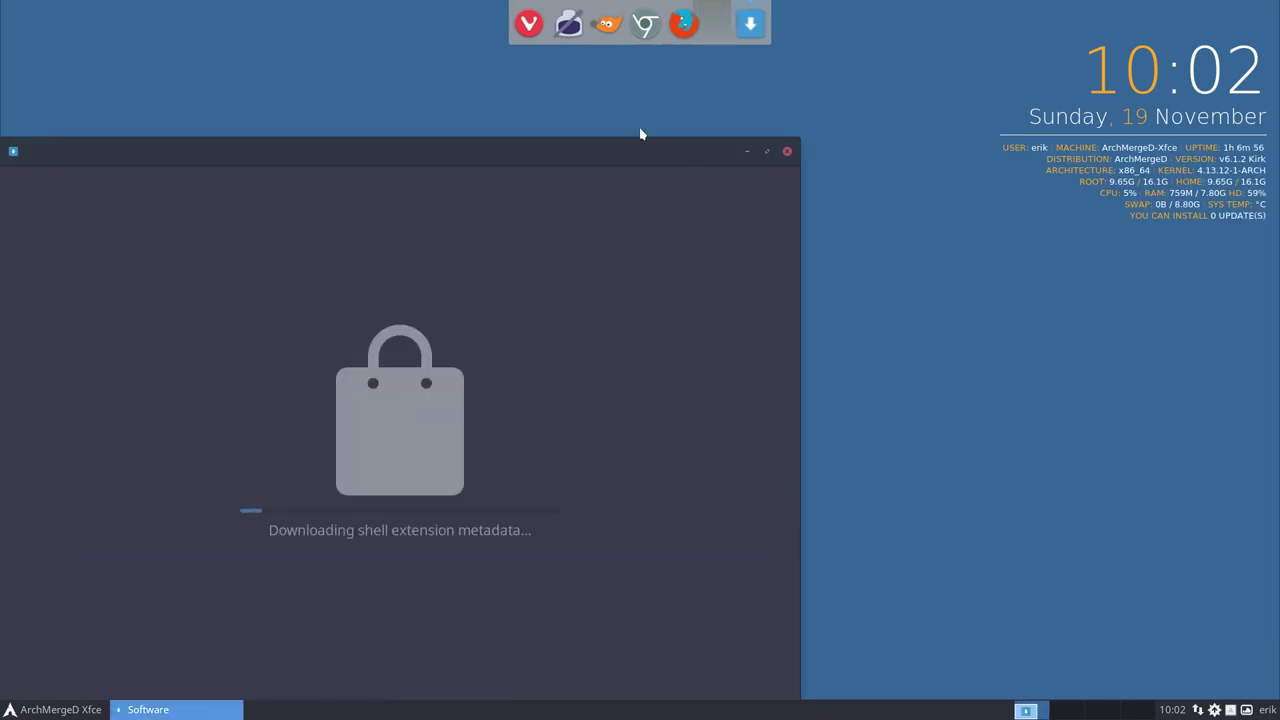
Maximize GNOME Software, expand the categories and open Utilities.
double_click(632, 151)
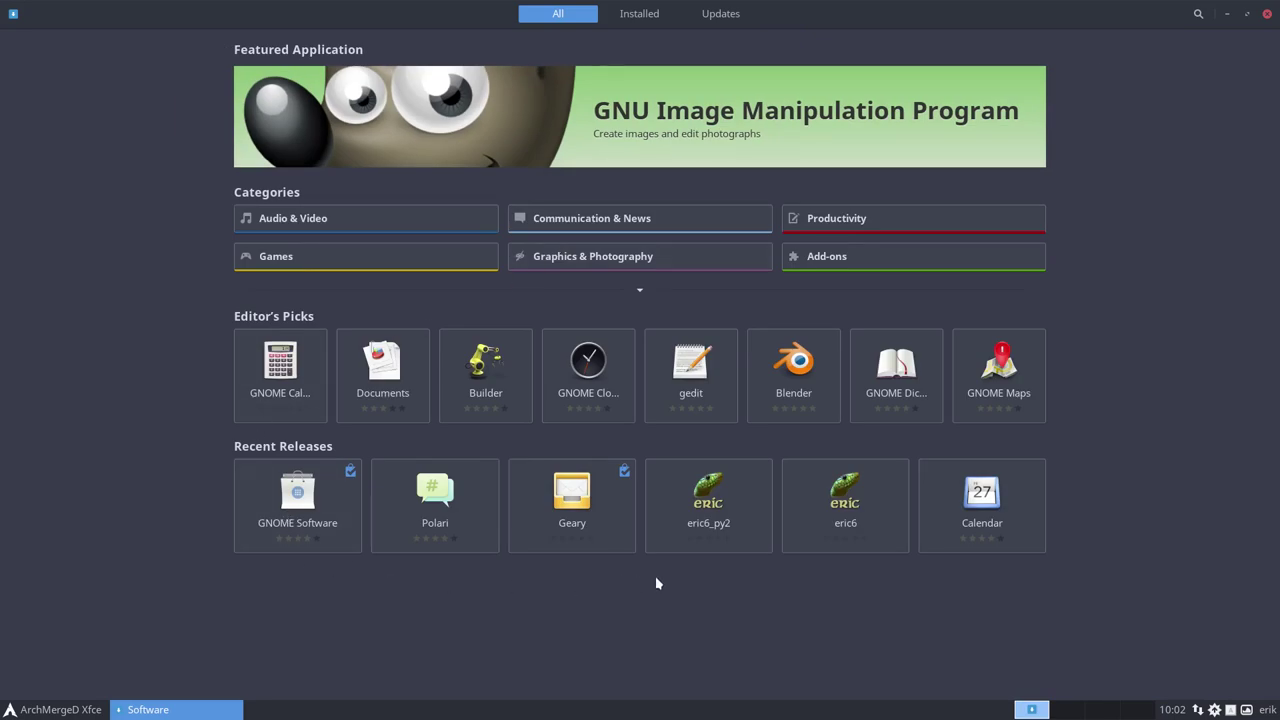
click(640, 289)
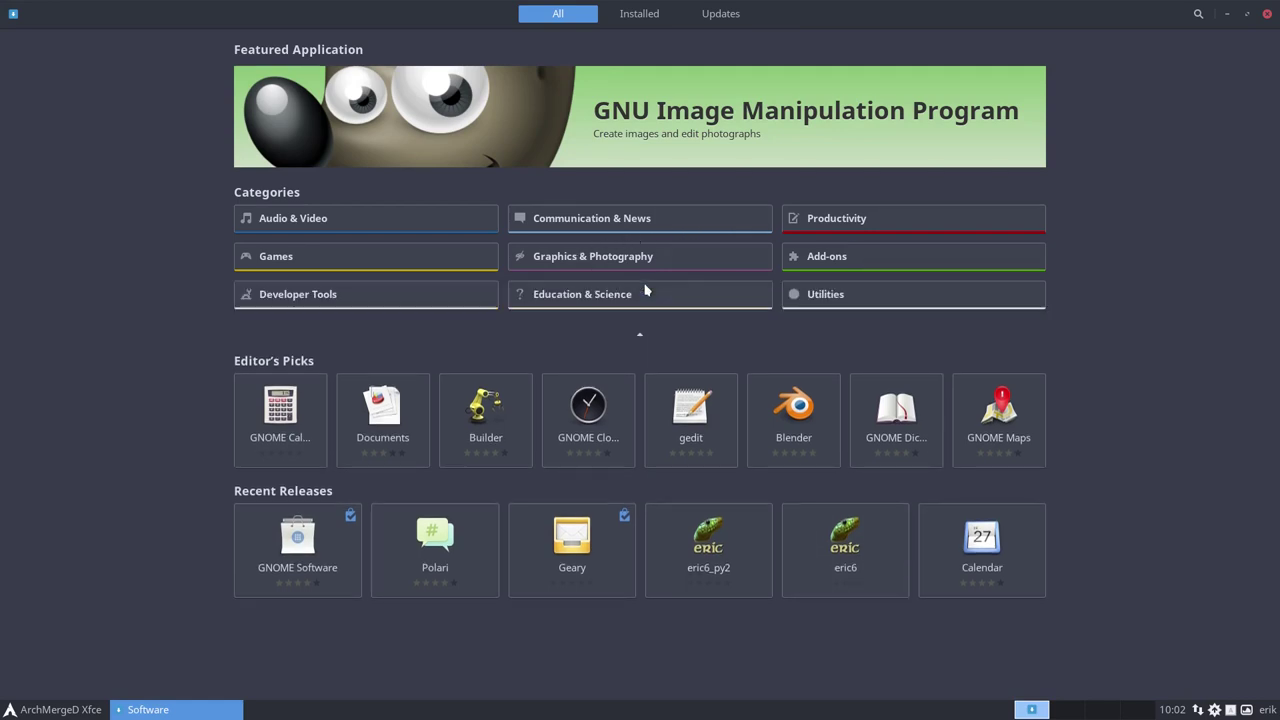
click(808, 292)
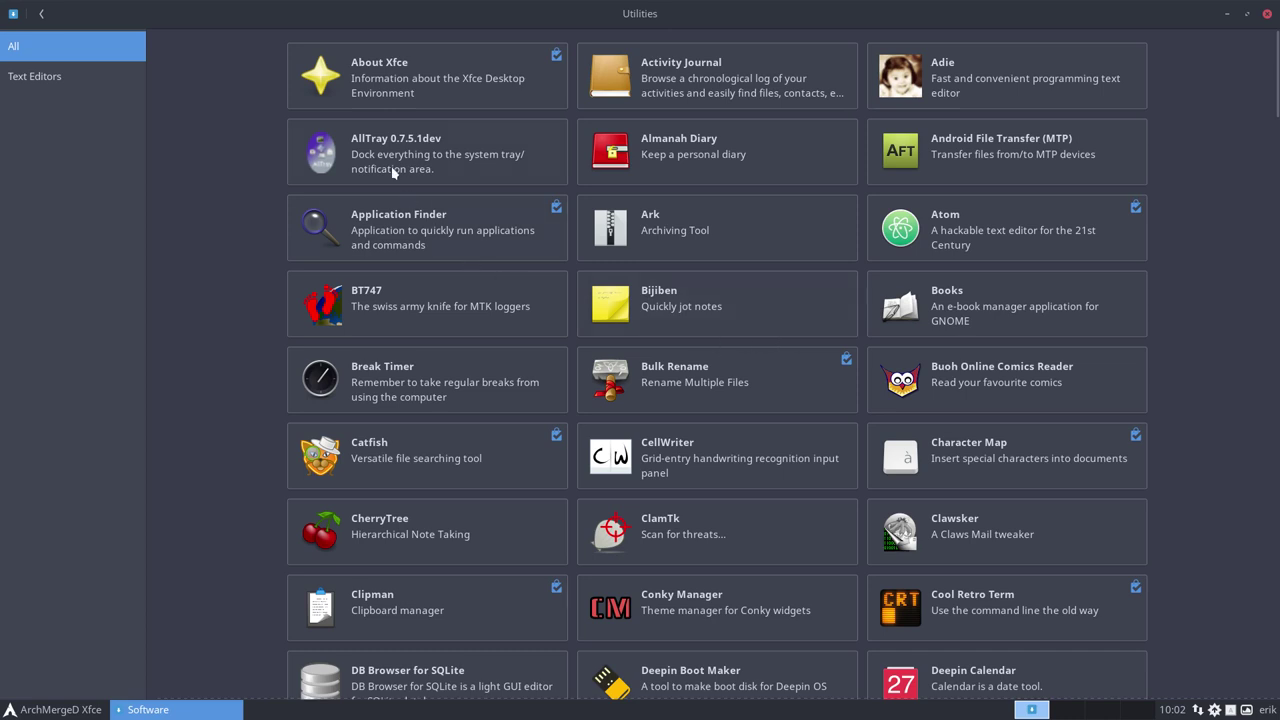
Browse the Audio & Video category and open the Kaffeine details page.
click(41, 13)
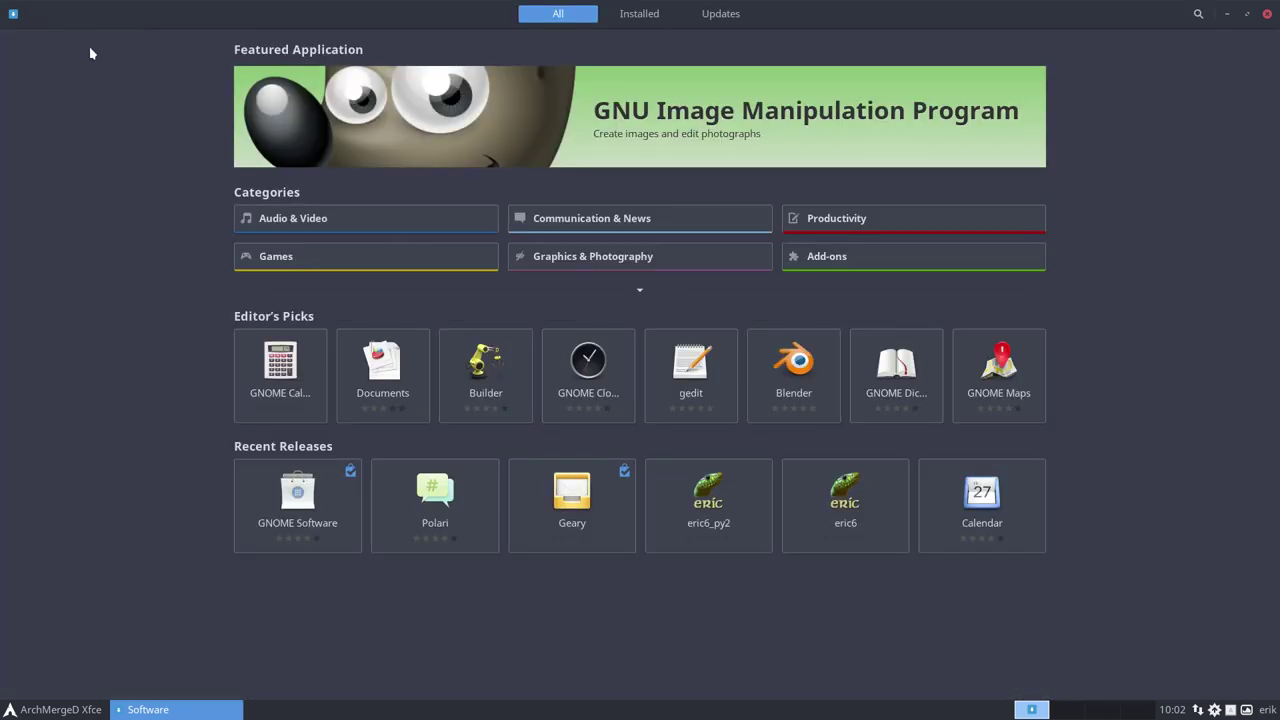
click(320, 228)
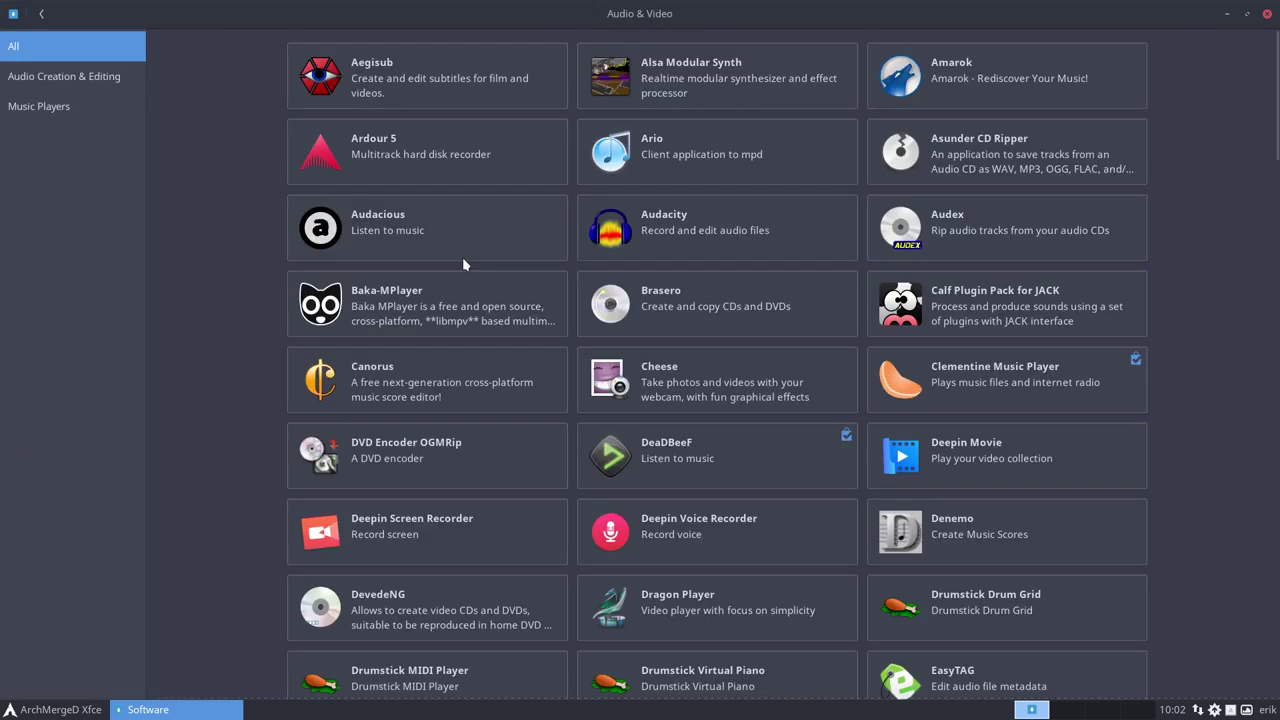
scroll(194, 382, down, 20)
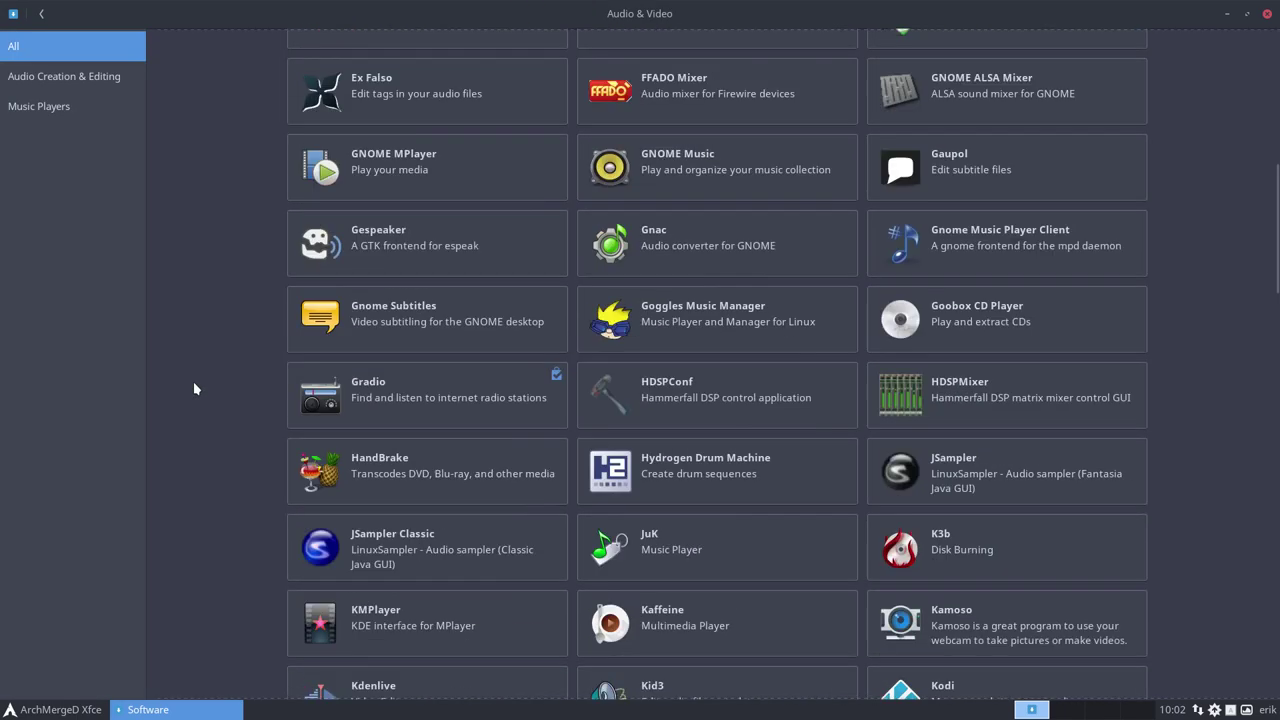
scroll(195, 388, down, 15)
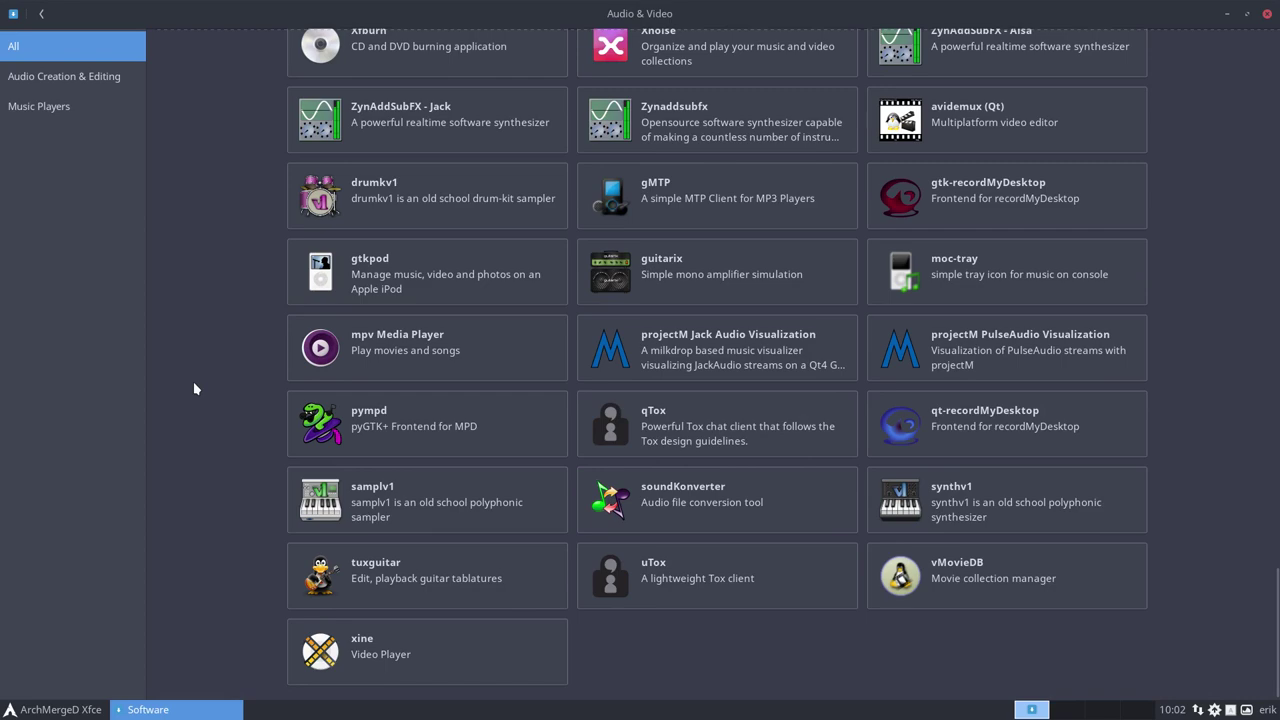
scroll(195, 385, up, 10)
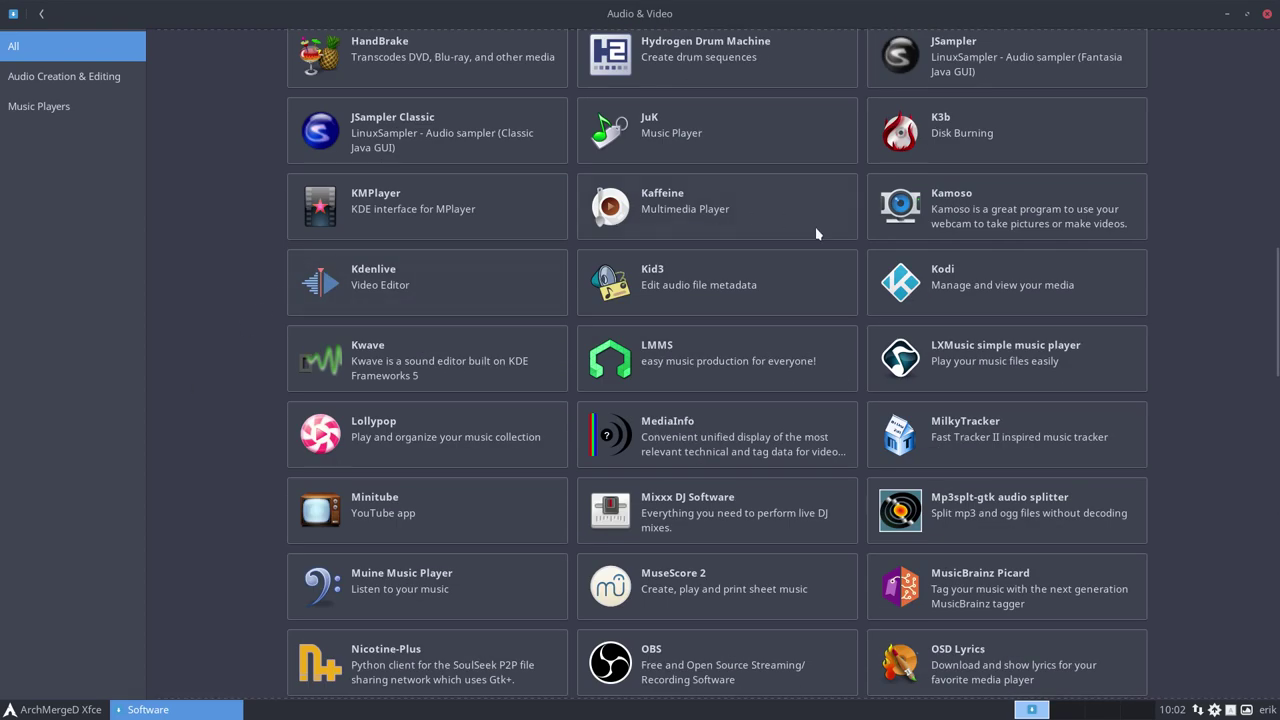
click(676, 222)
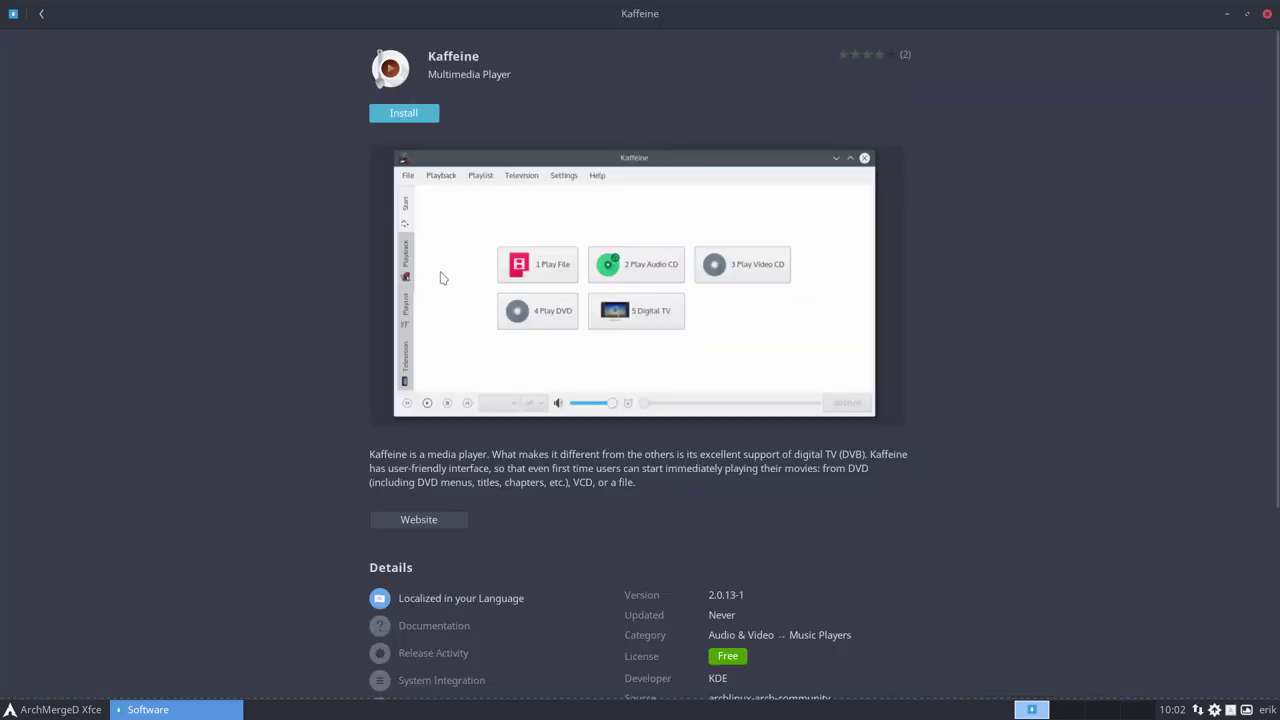
click(444, 519)
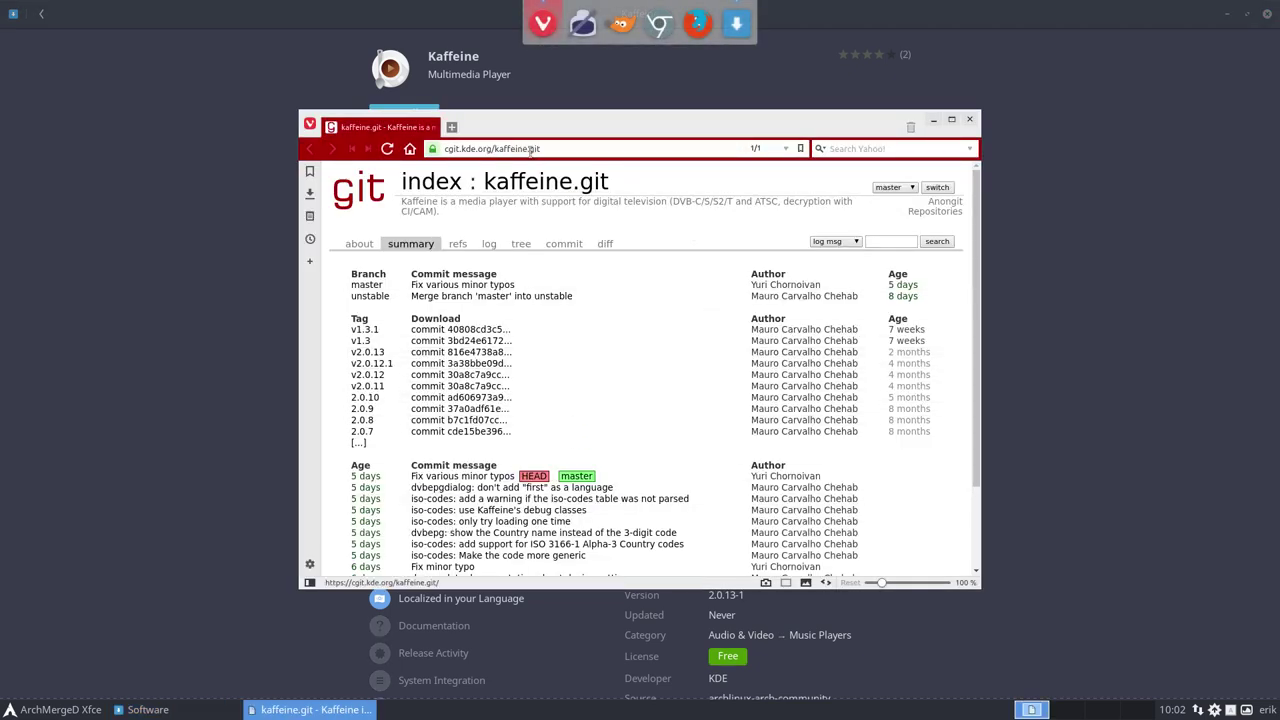
drag(493, 149, 506, 149)
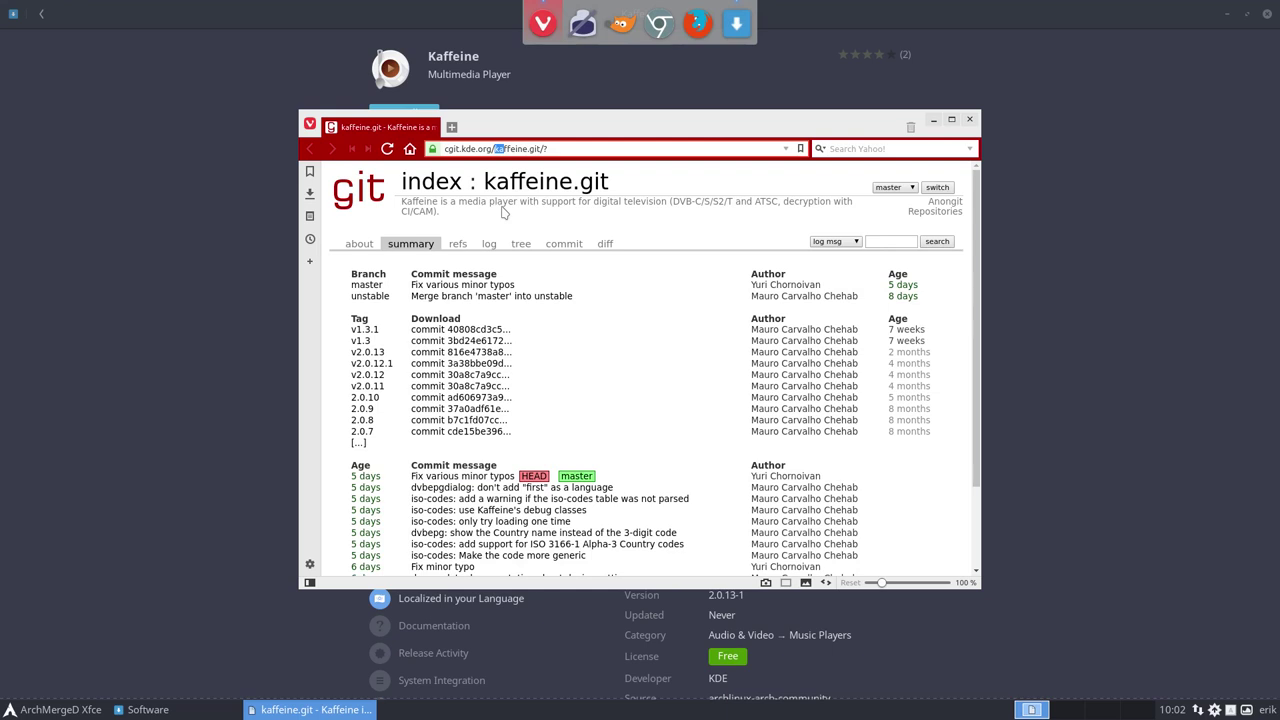
click(969, 120)
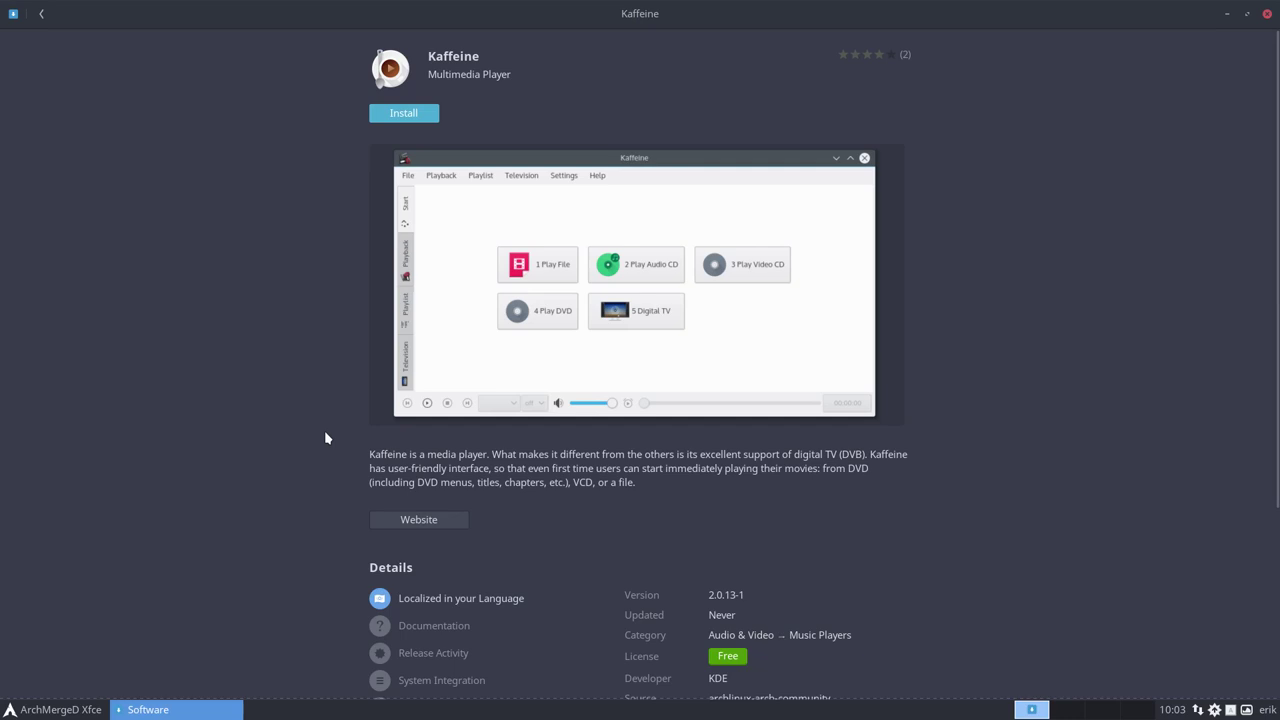
Return to the Audio & Video list, then install and launch Lollypop.
click(42, 12)
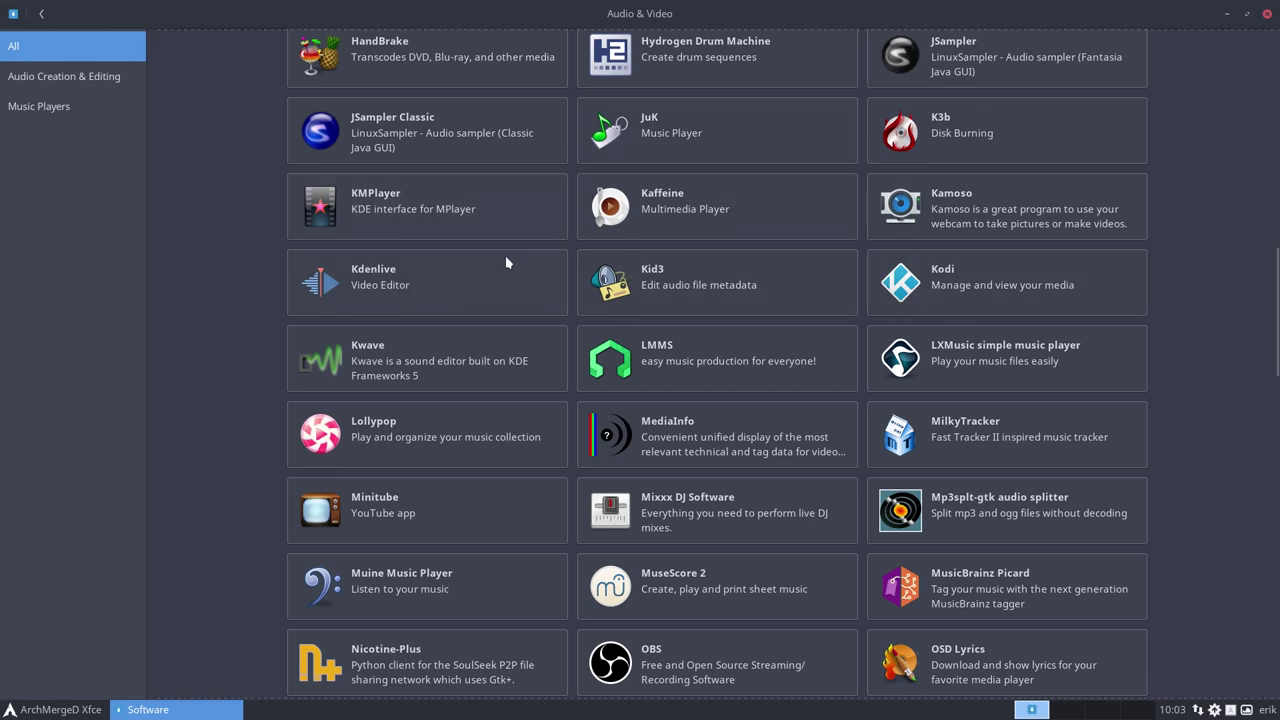
scroll(441, 349, down, 5)
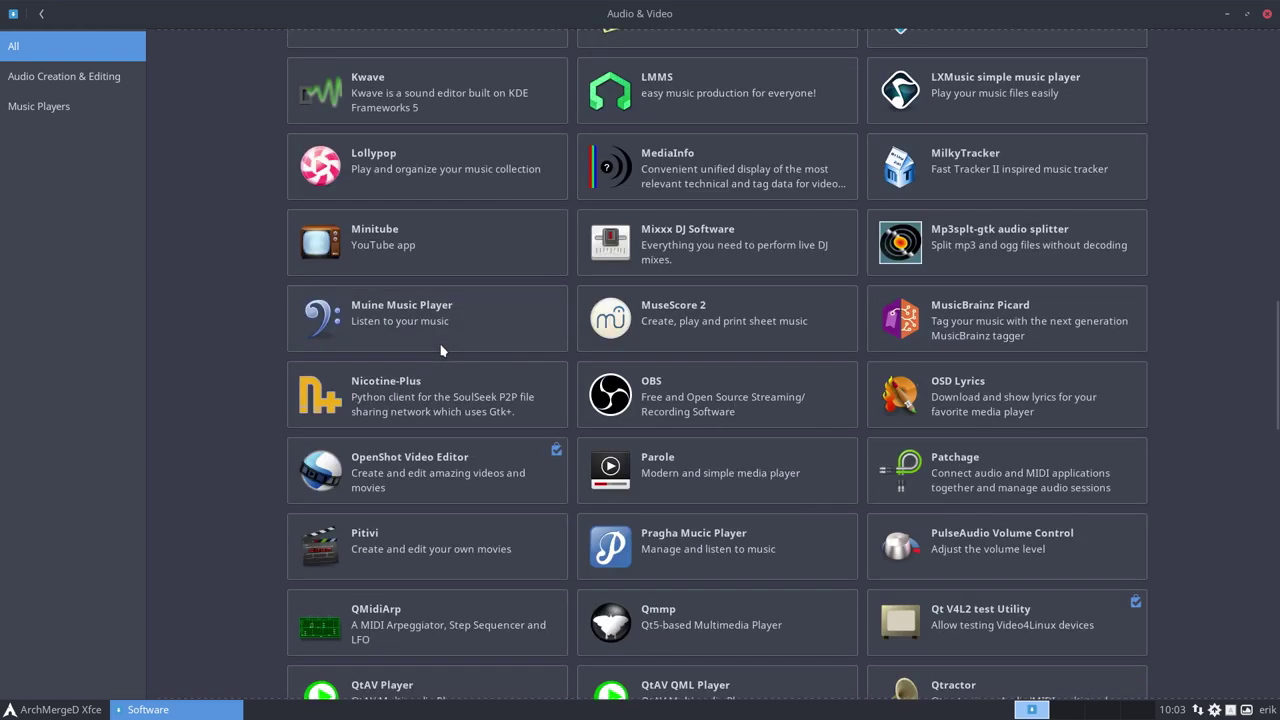
click(390, 170)
click(406, 122)
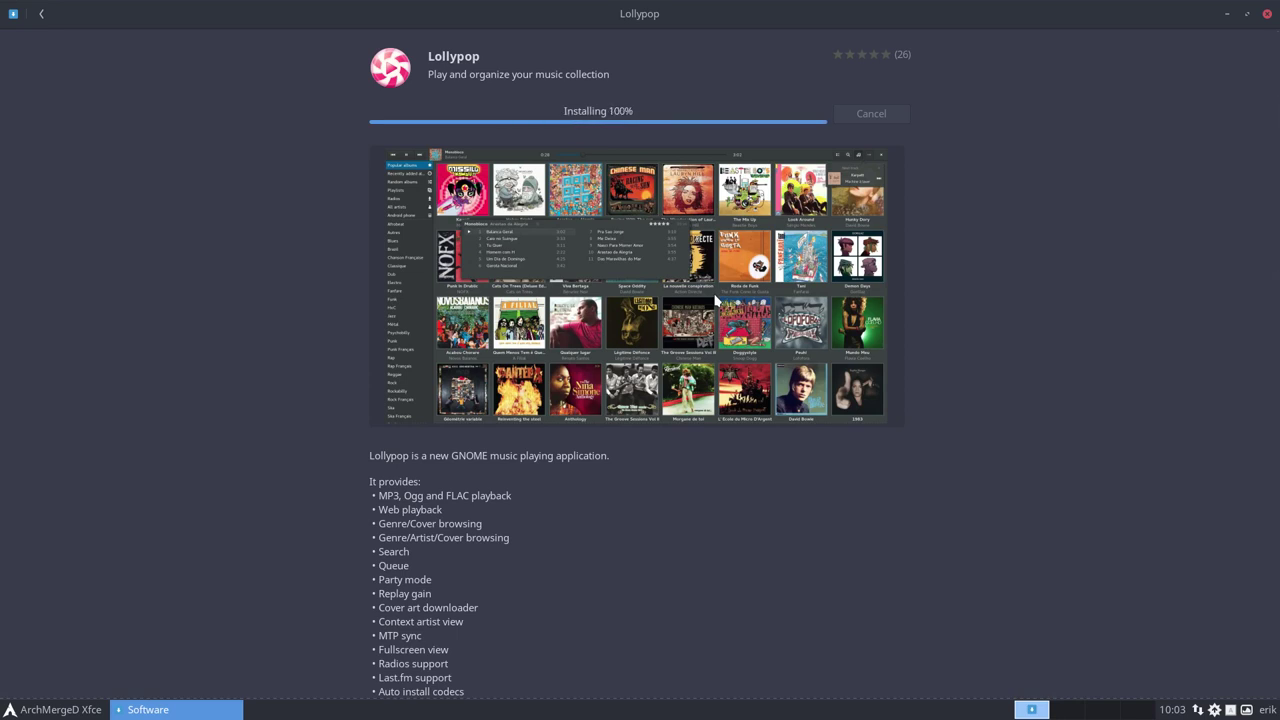
click(414, 114)
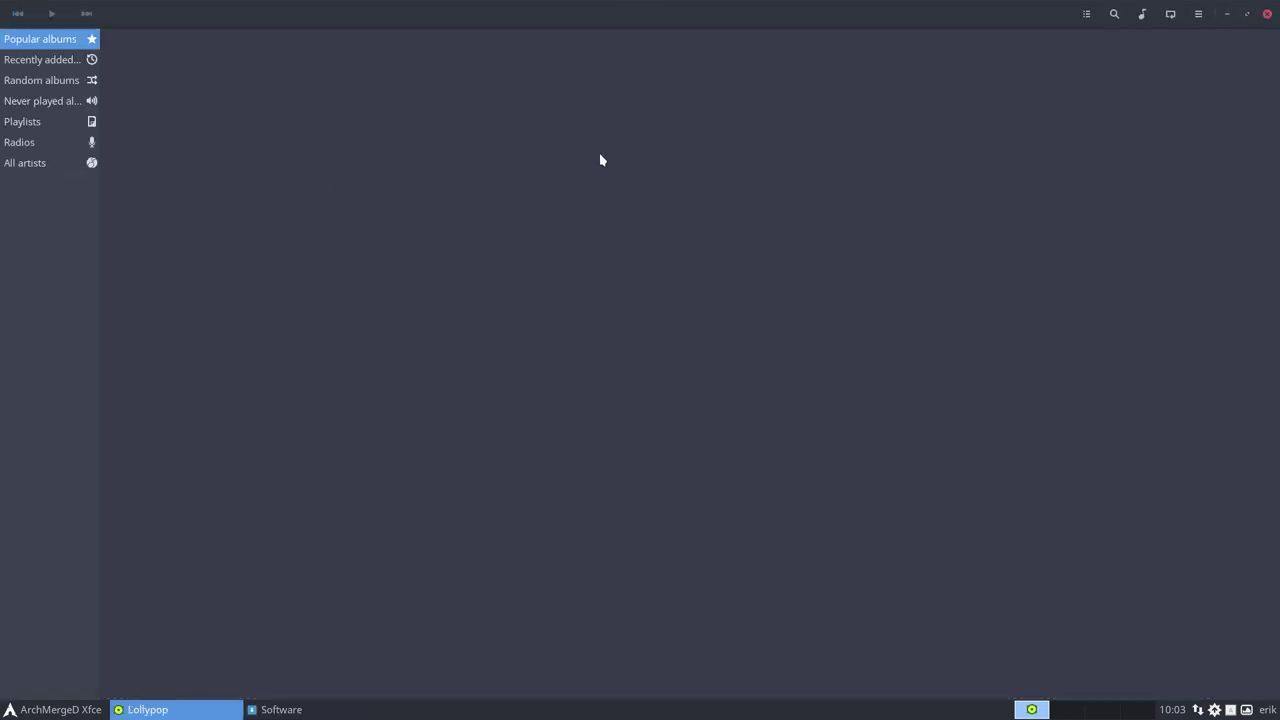
Close Lollypop and GNOME Software, and switch the wallpaper to the lone-tree landscape.
key(alt+F4)
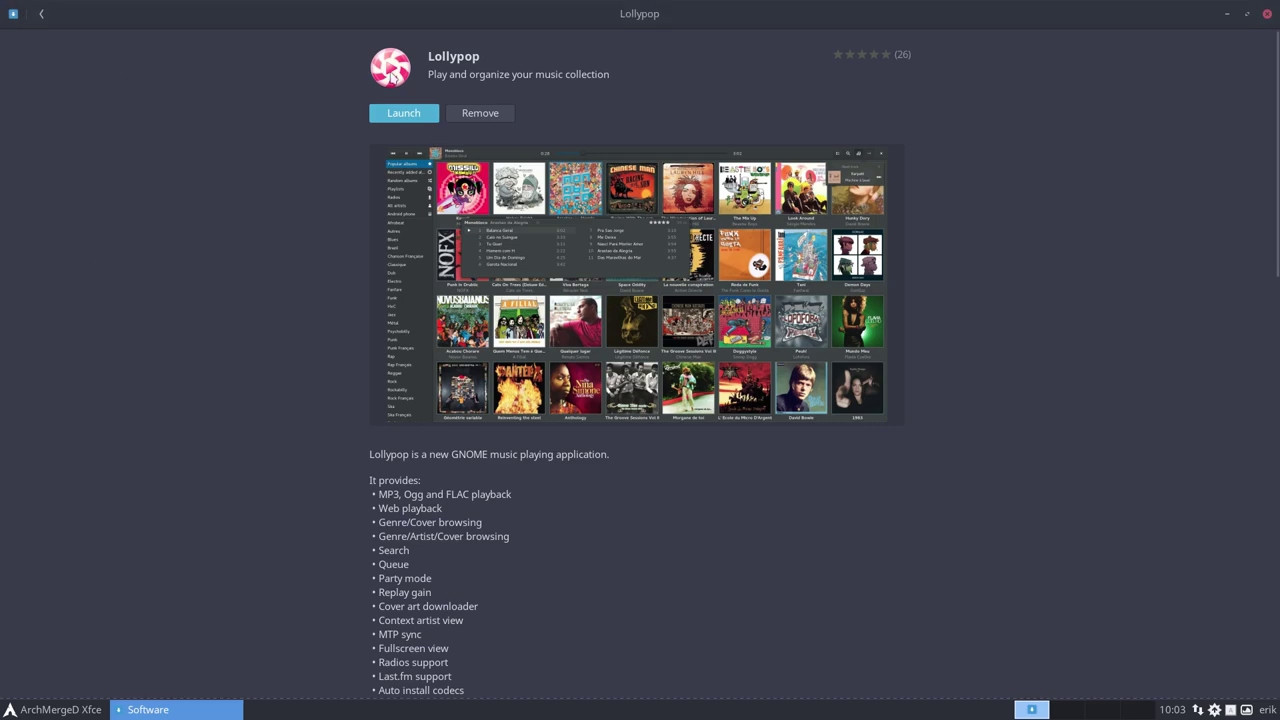
click(1265, 14)
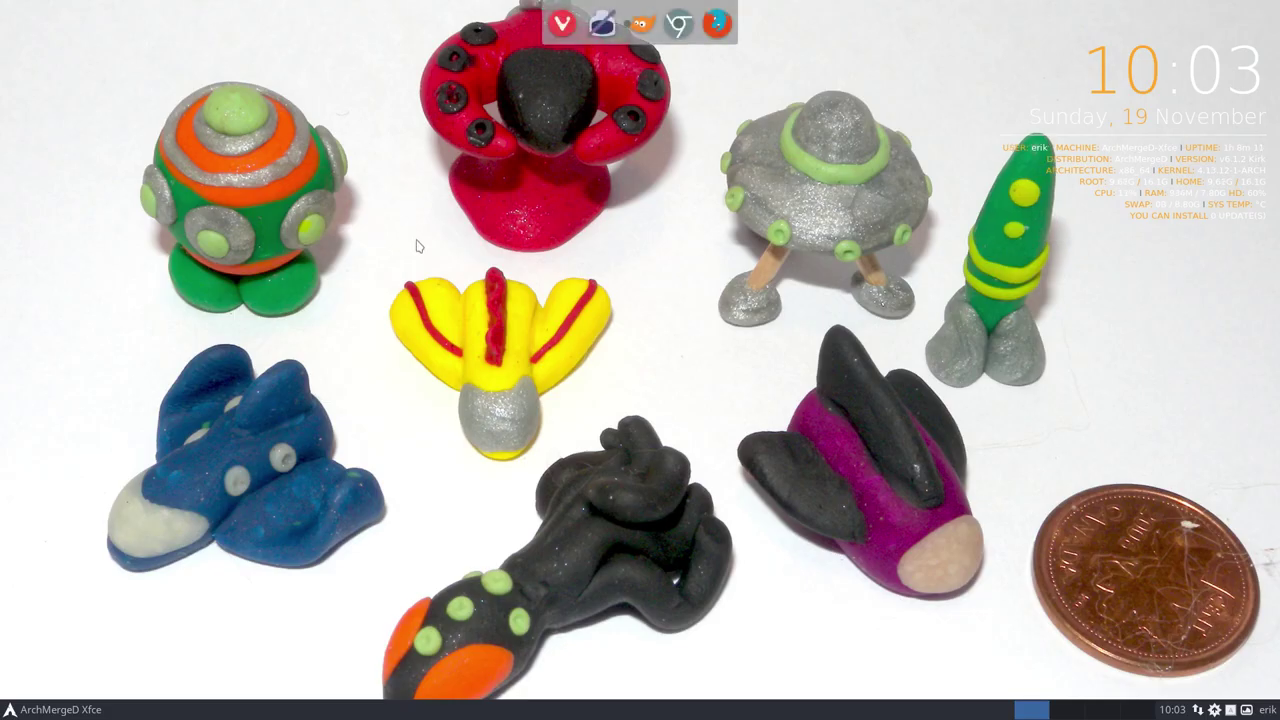
key(alt+t)
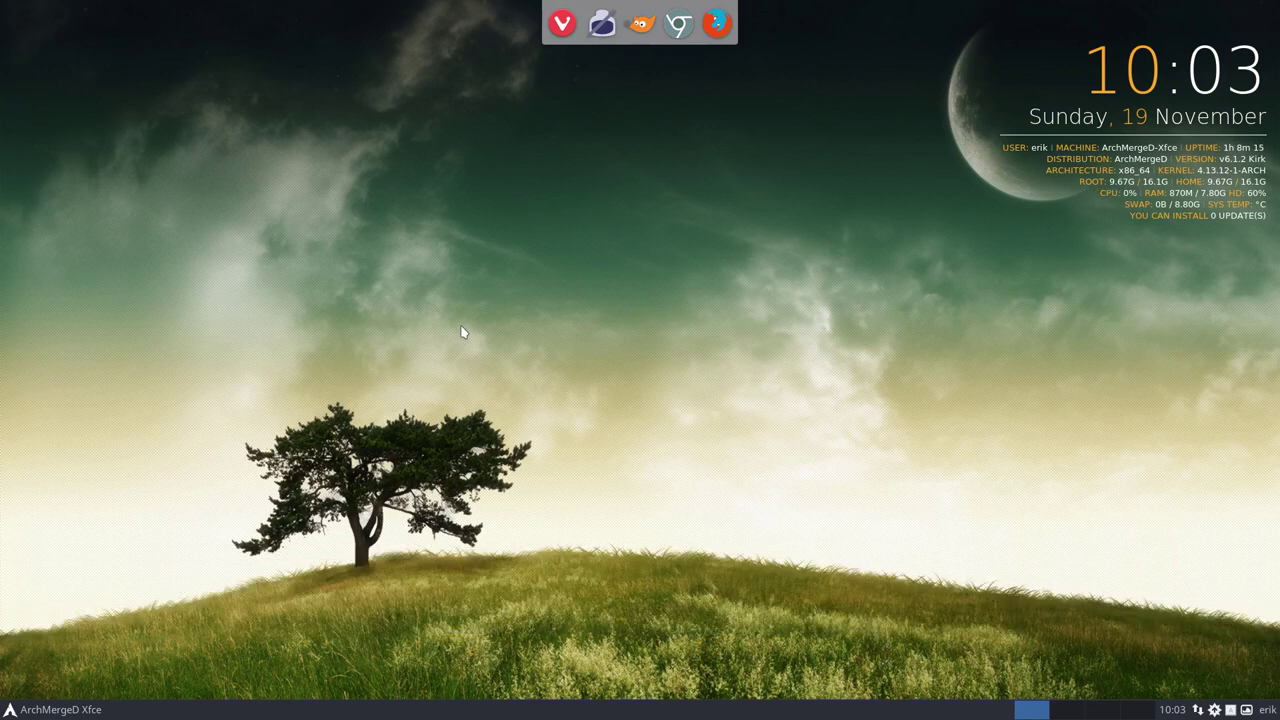
key(alt+Up)
Relaunch Lollypop via 'lol', view its Radios and All artists sections, then close it.
click(82, 710)
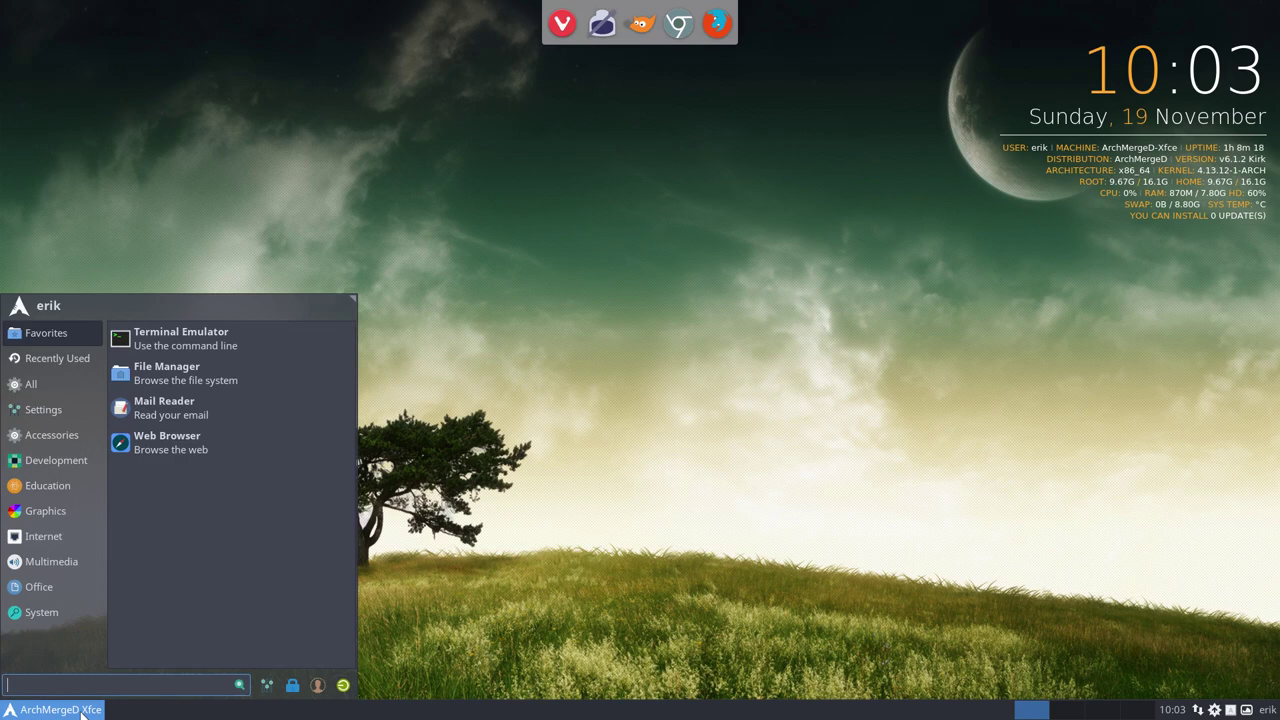
text(lol)
key(Return)
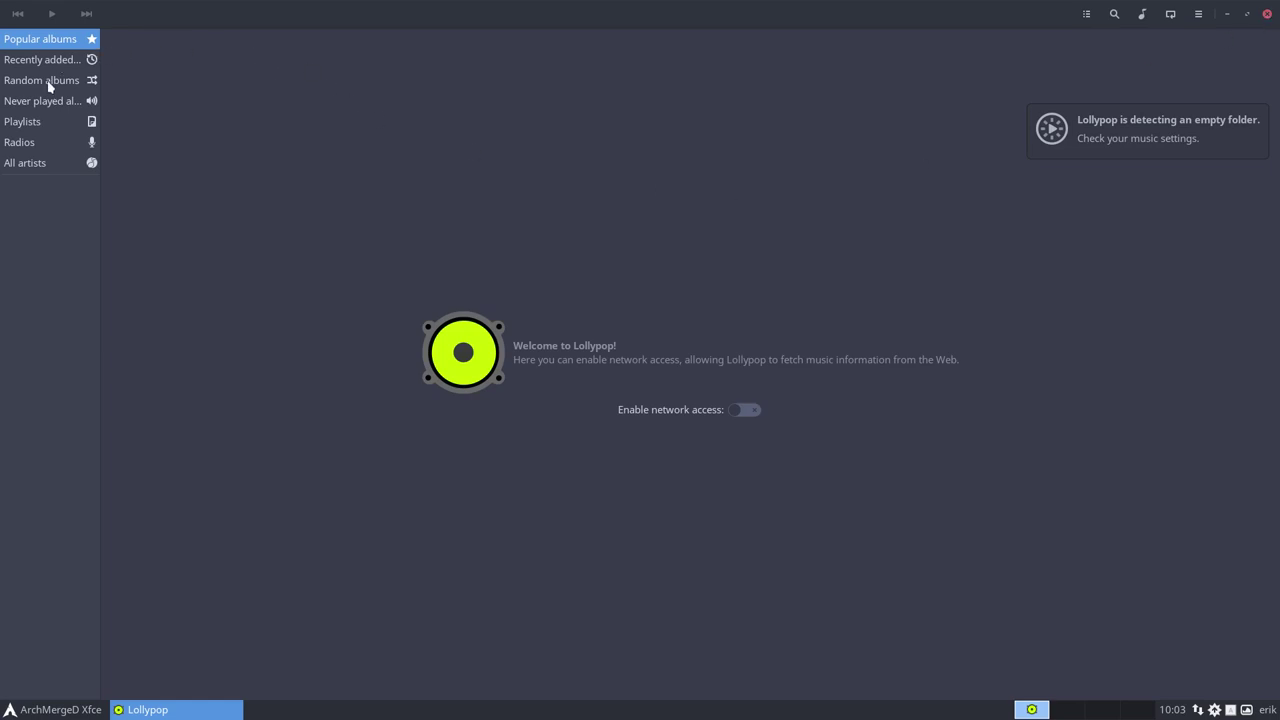
click(44, 146)
click(52, 165)
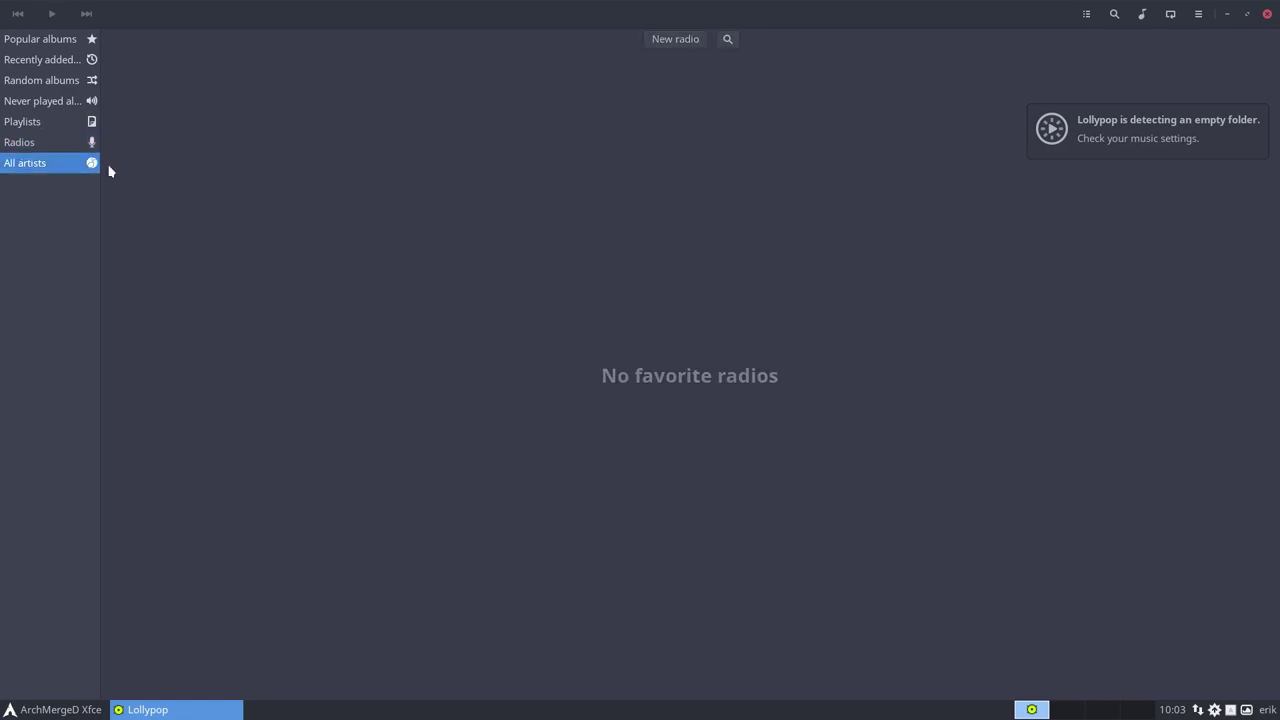
click(1267, 14)
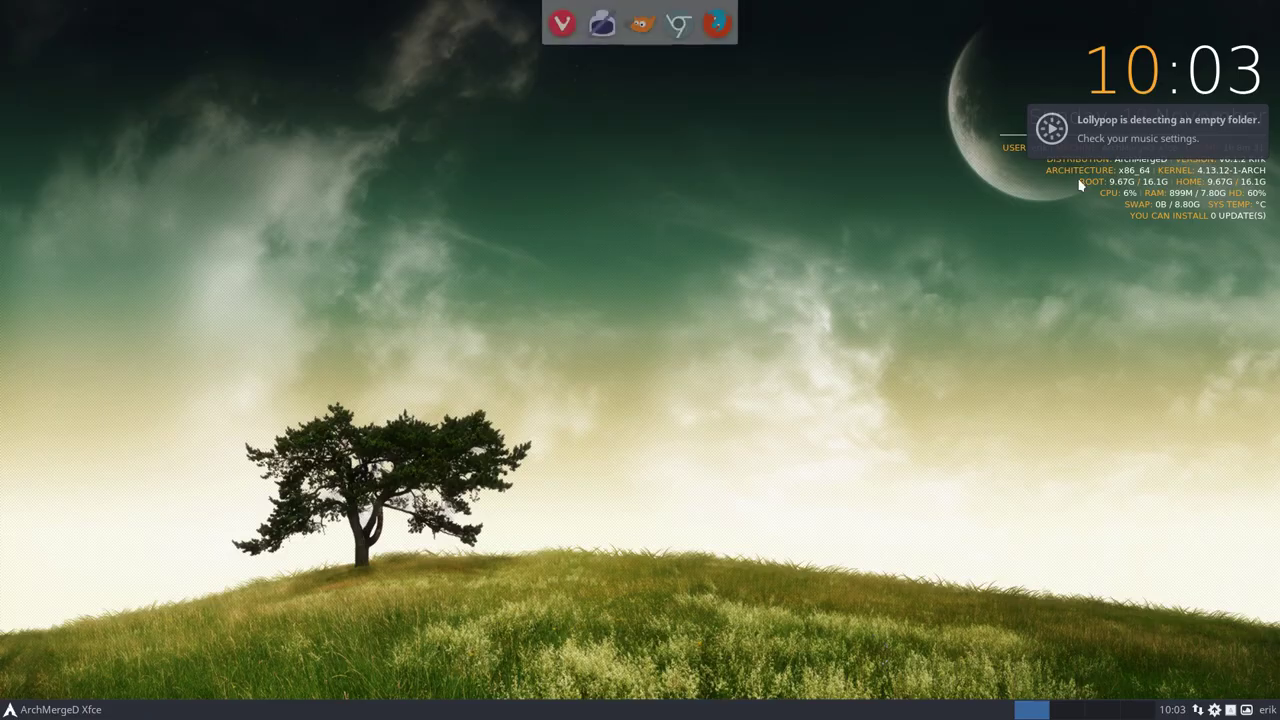
Dismiss the empty-music-folder notification and close the briefly opened Whisker Menu.
click(1162, 122)
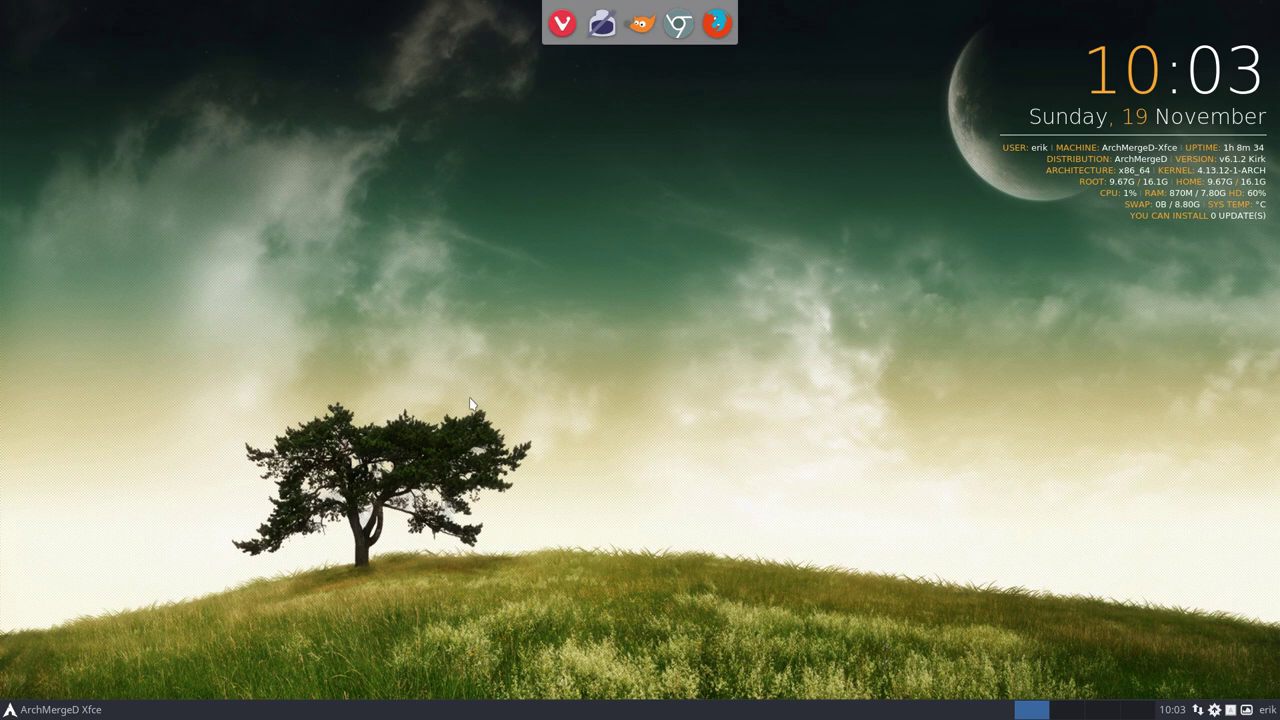
click(65, 714)
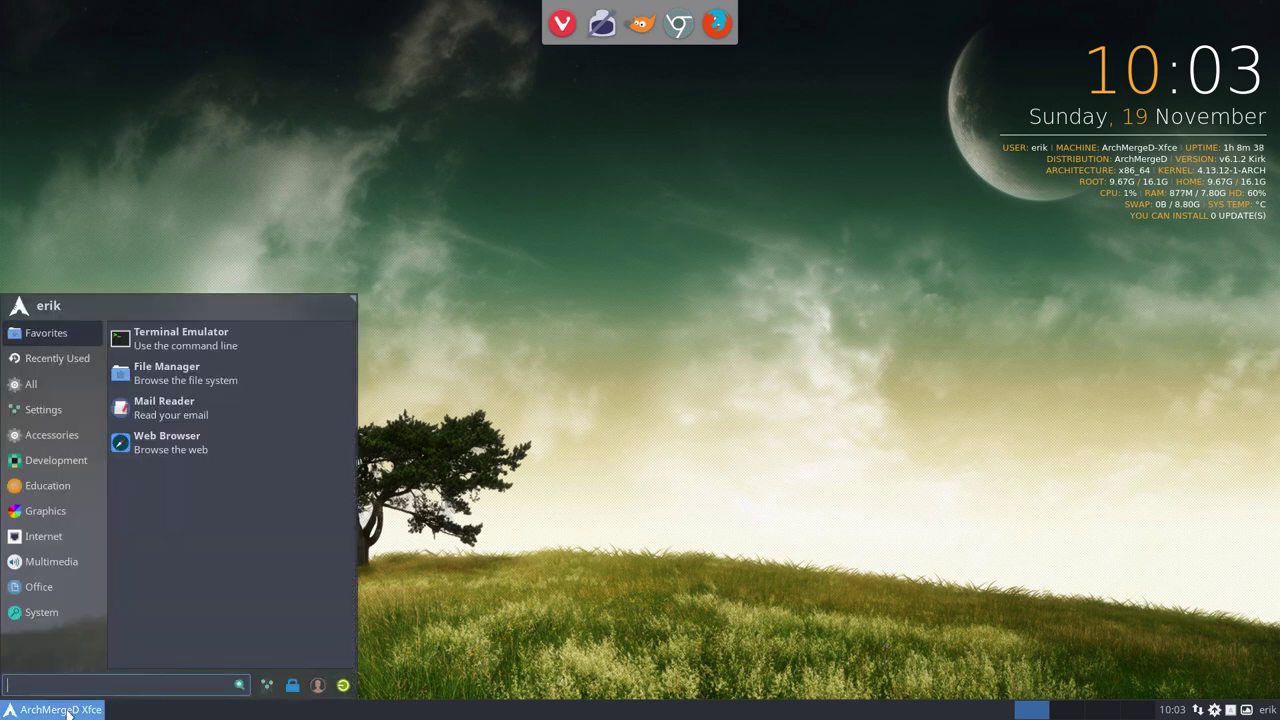
click(950, 529)
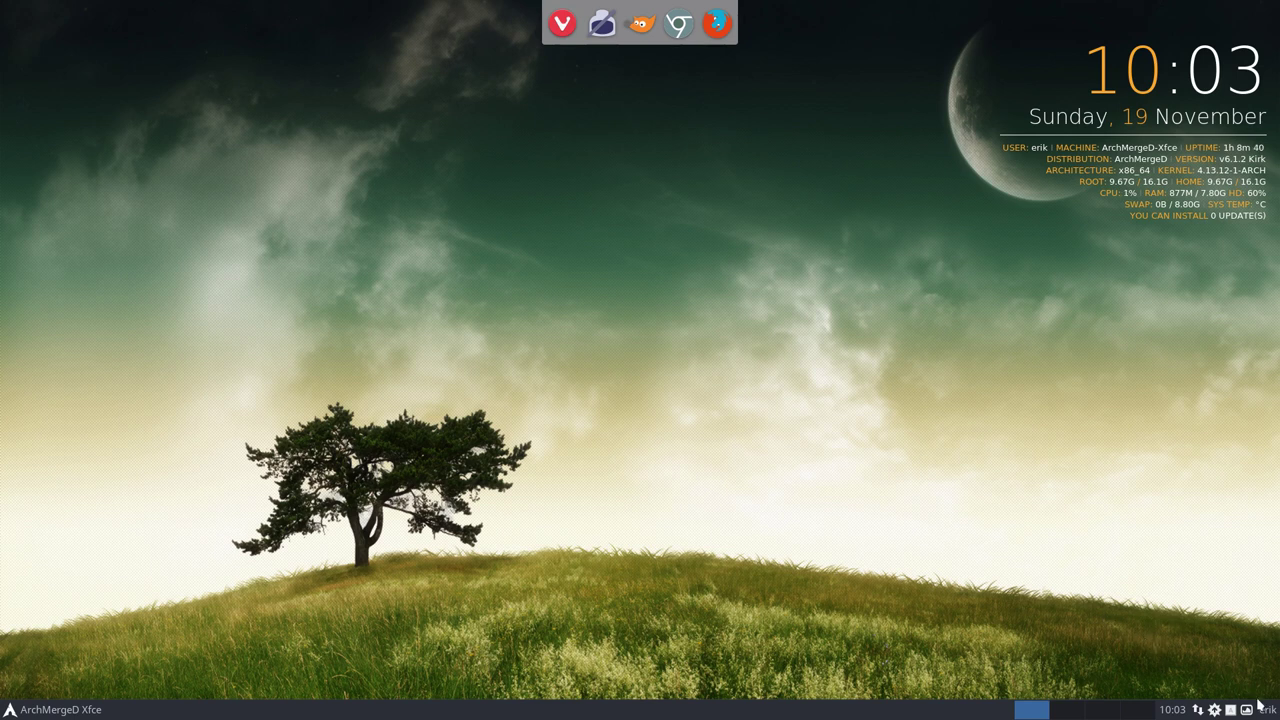